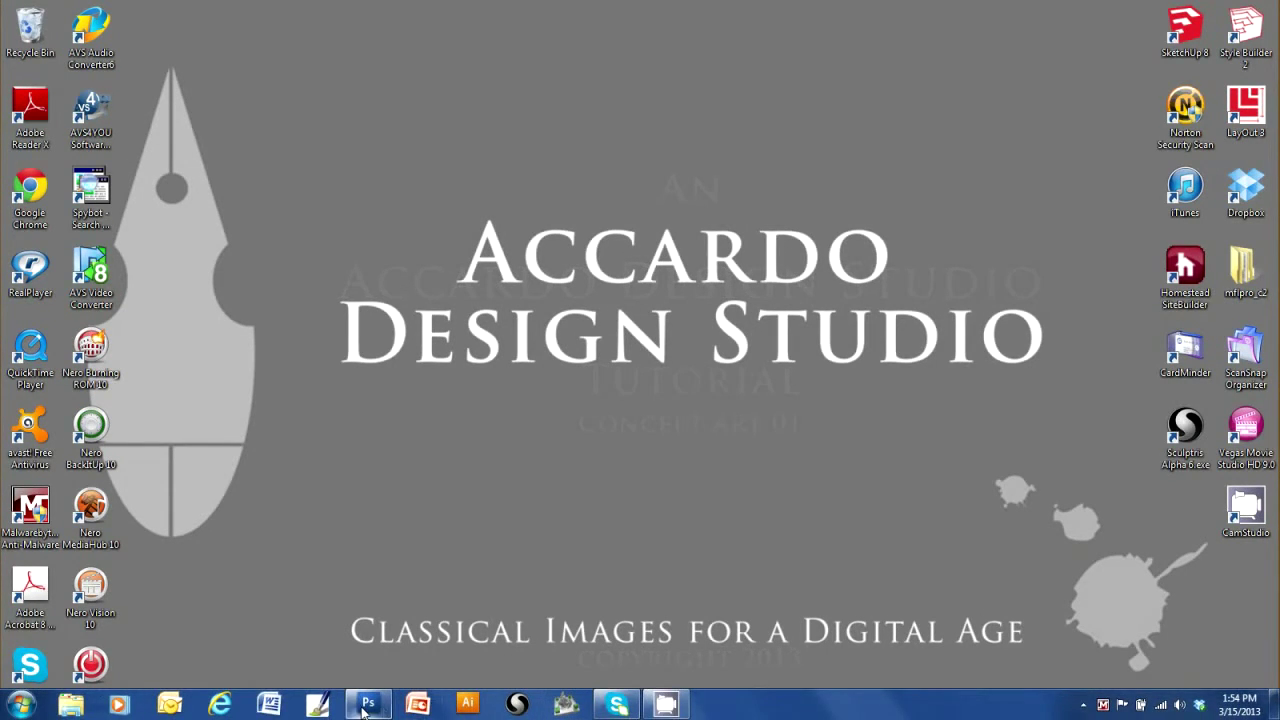
Restore the Photoshop CS3 window from the taskbar so it fills the screen
click(366, 708)
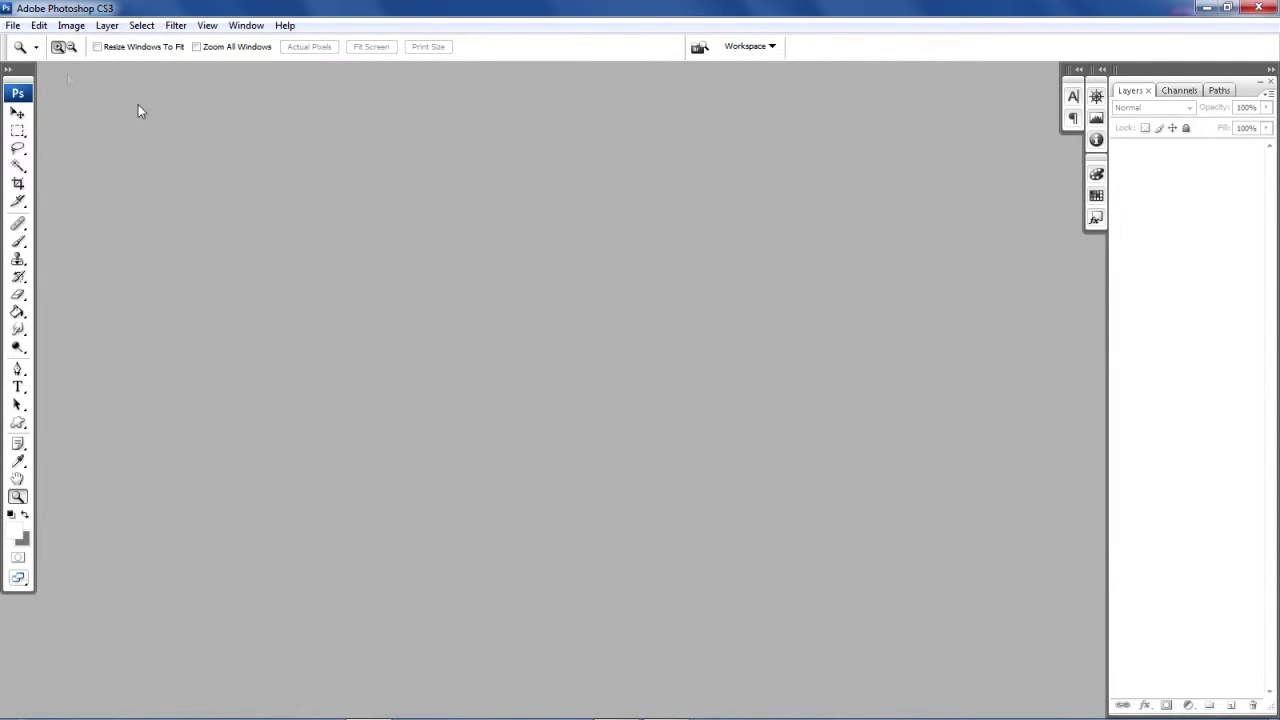
Open the pencil sketch CA08.jpg from the Character Designs from Scans folder
click(13, 25)
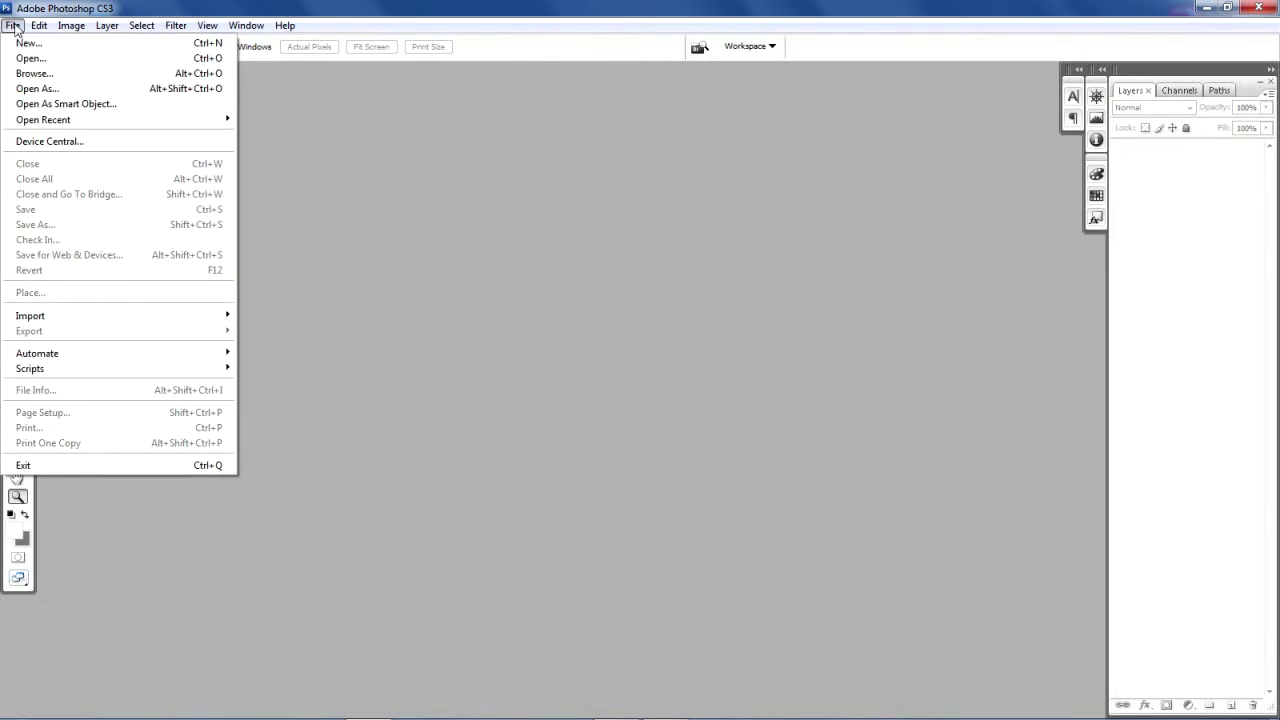
click(29, 62)
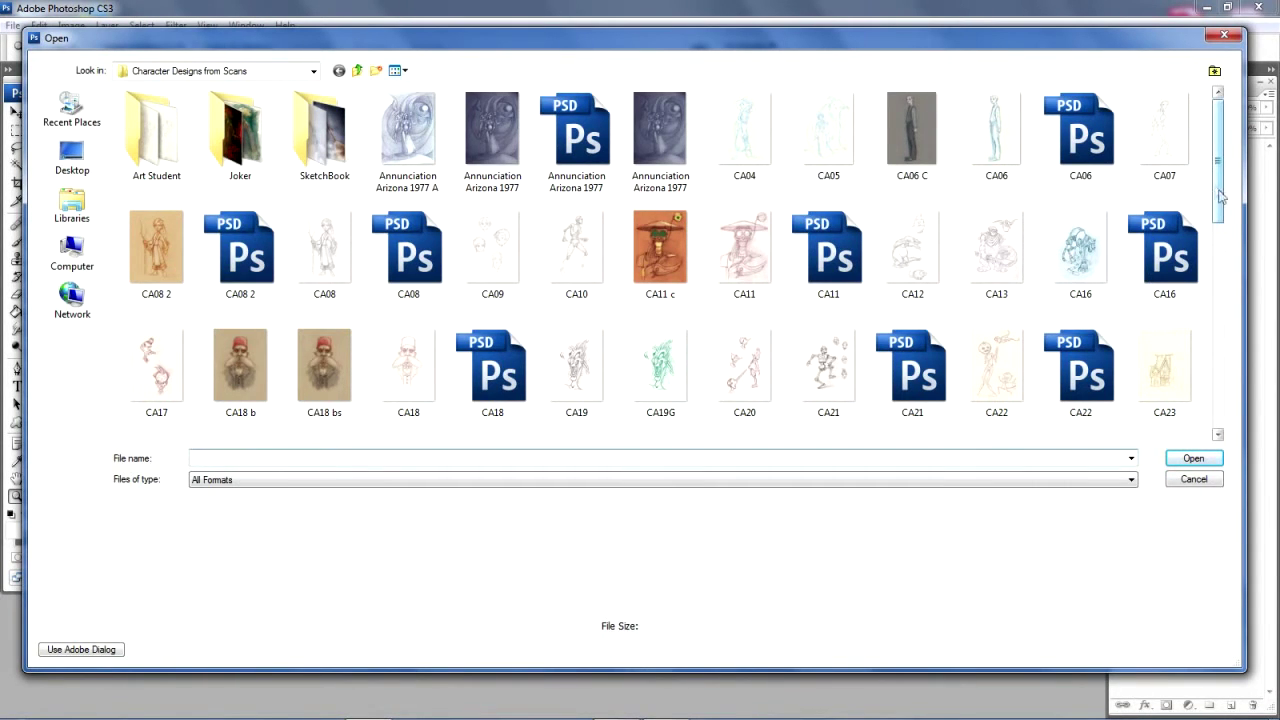
mouse_move(1220, 197)
mouse_down()
mouse_move(1220, 220)
mouse_move(352, 284)
mouse_up()
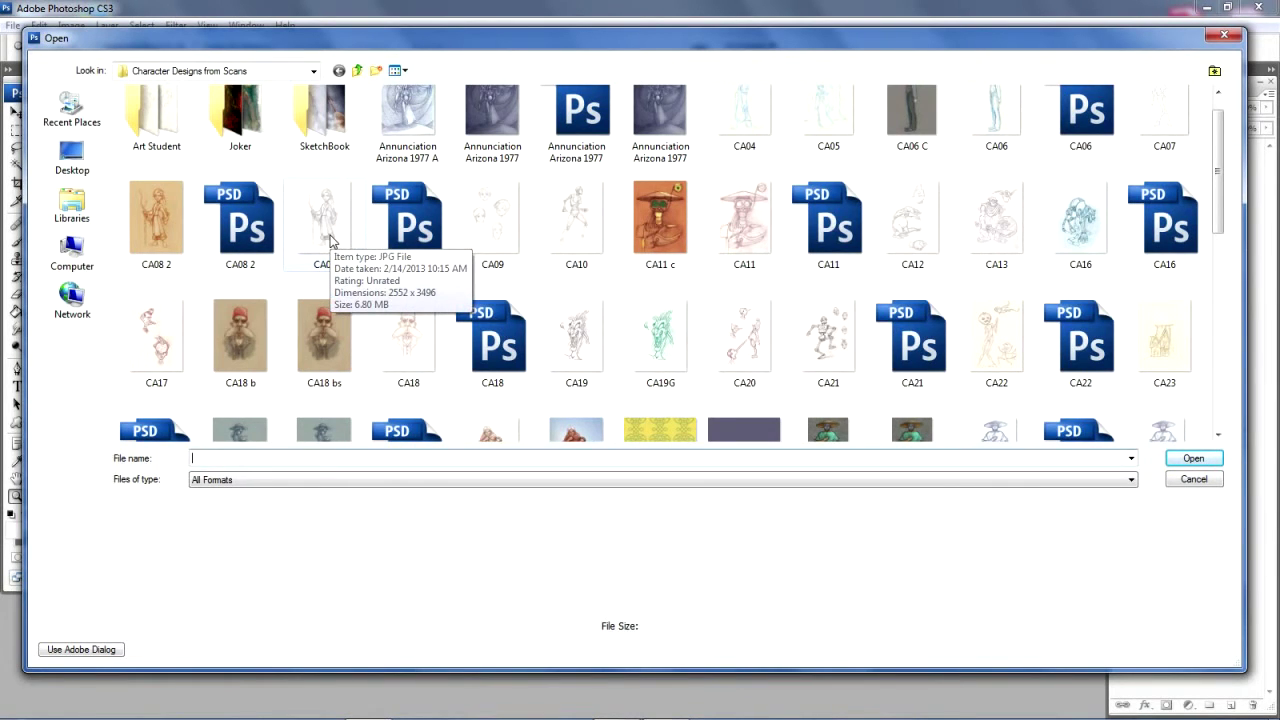
double_click(330, 240)
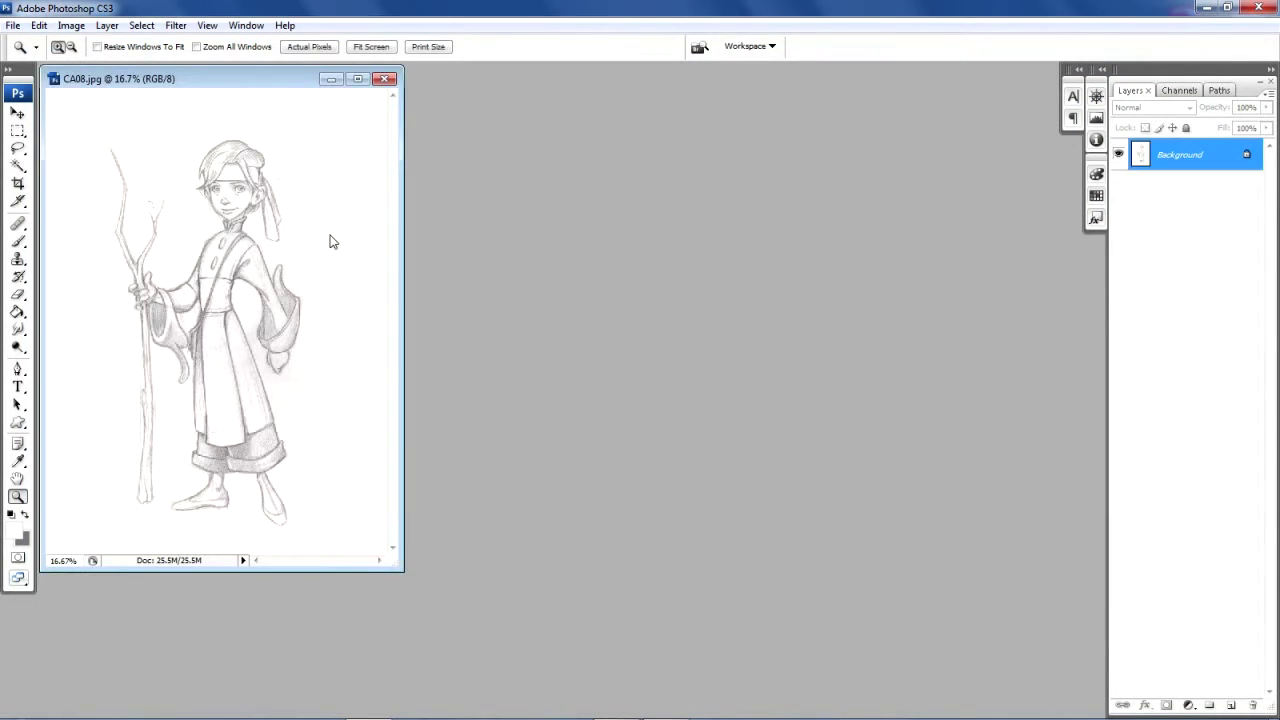
Enlarge the CA08.jpg window and zoom in on the figure's chest and face
mouse_move(398, 572)
mouse_down()
mouse_move(605, 690)
mouse_move(1015, 714)
mouse_up()
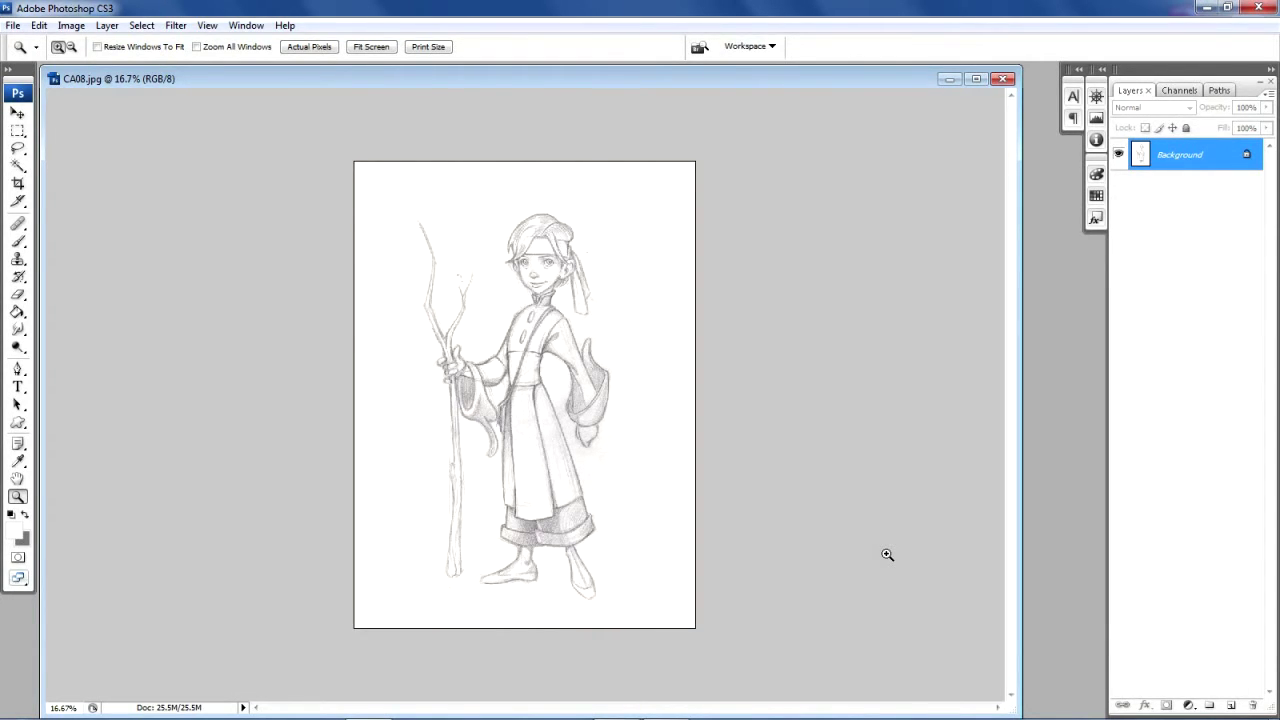
click(680, 462)
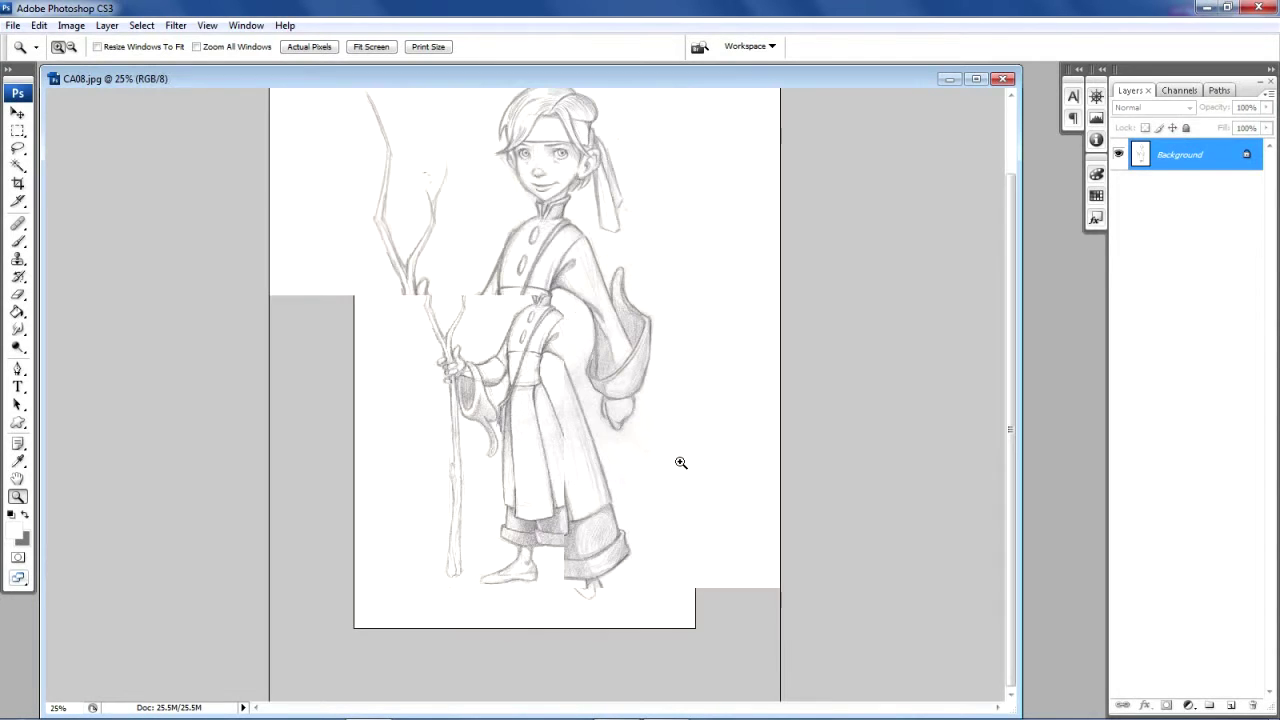
drag(1008, 460, 1007, 439)
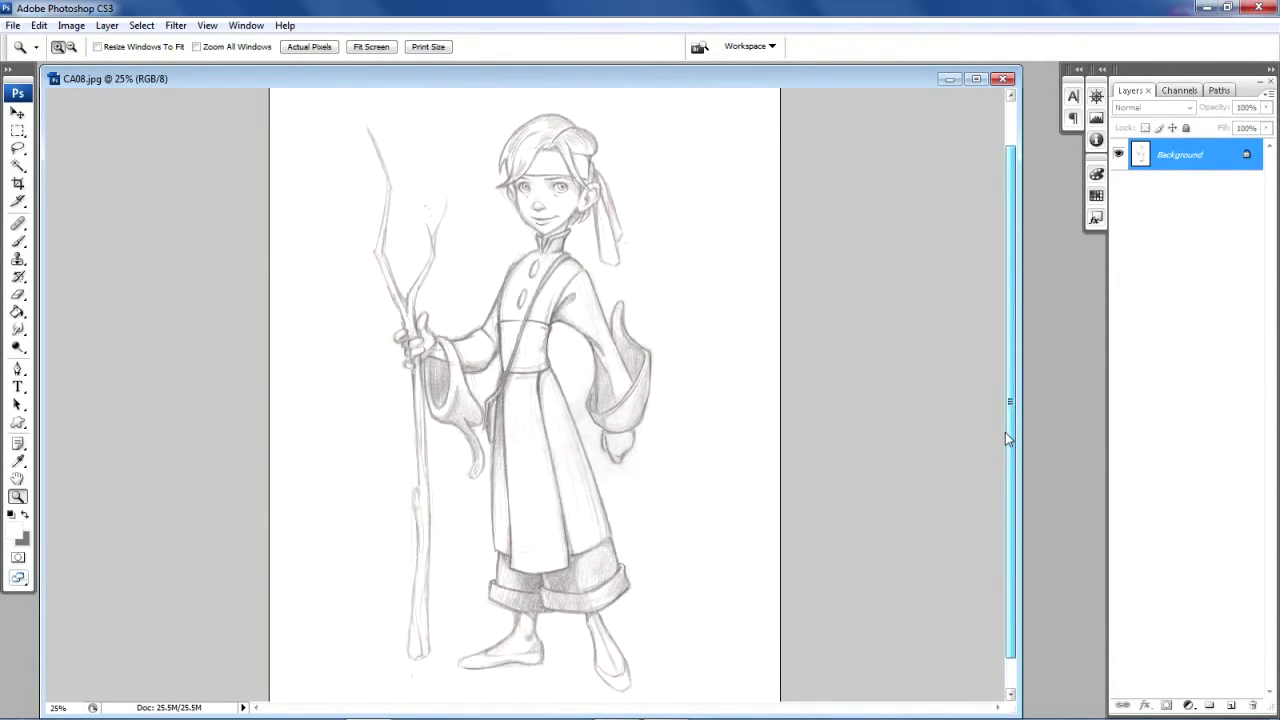
click(487, 334)
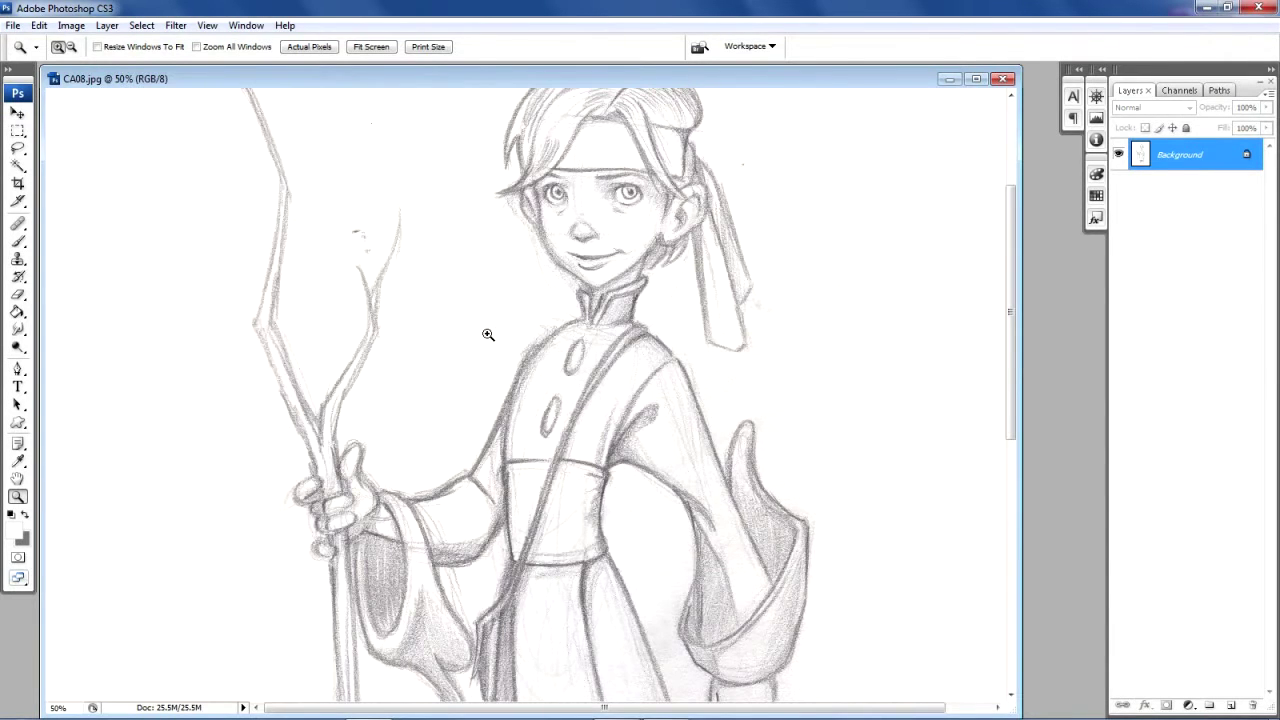
click(698, 266)
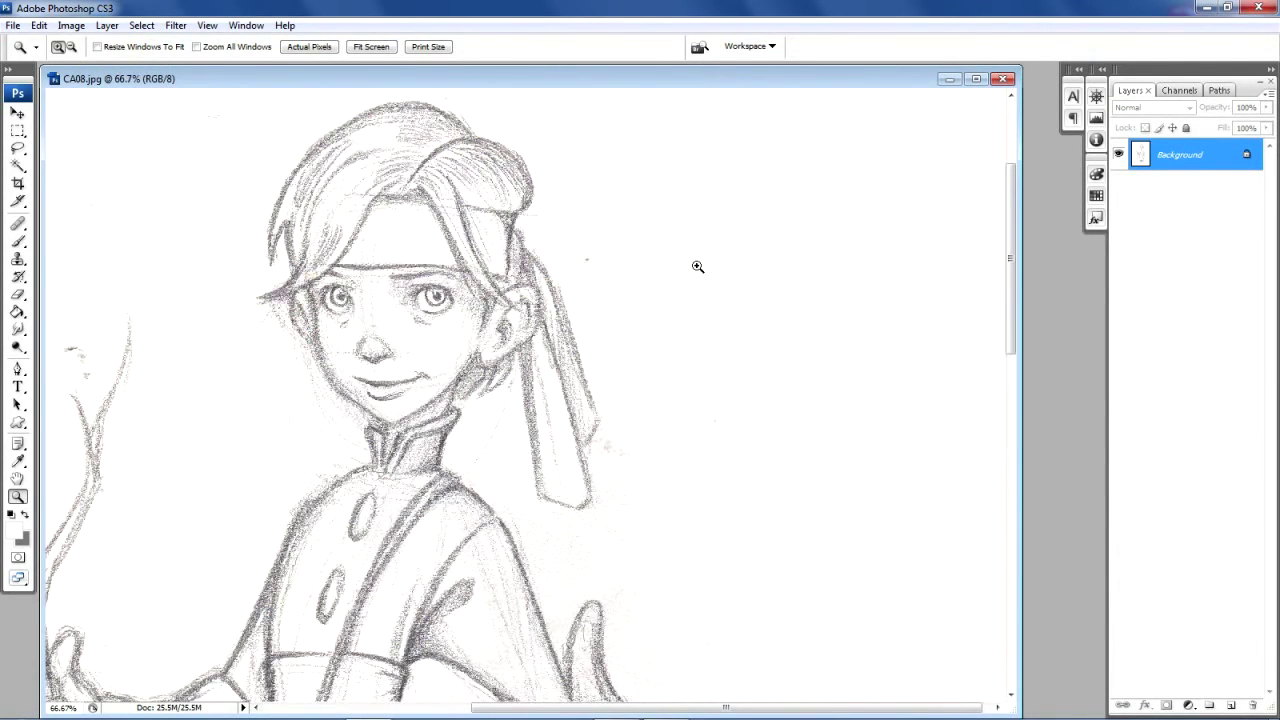
drag(1010, 212, 991, 539)
Zoom back out to view the whole robed figure again
alt+click(544, 402)
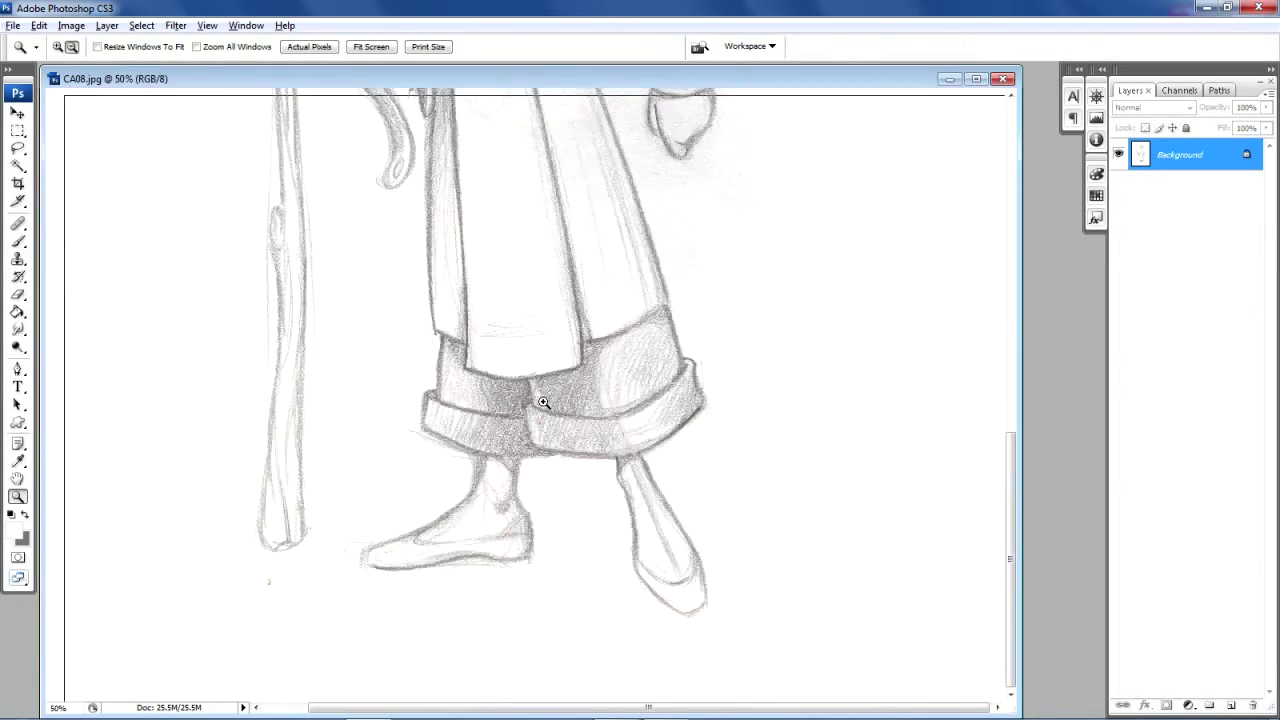
alt+click(544, 402)
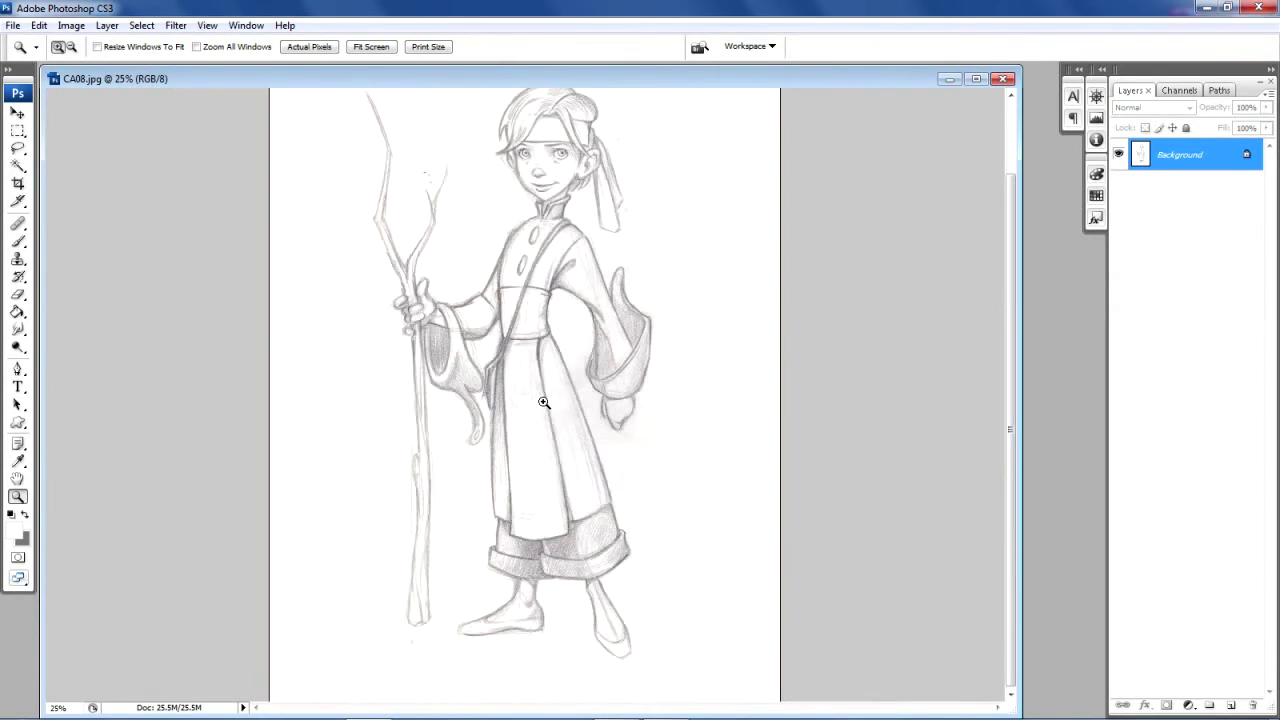
drag(1009, 434, 1006, 406)
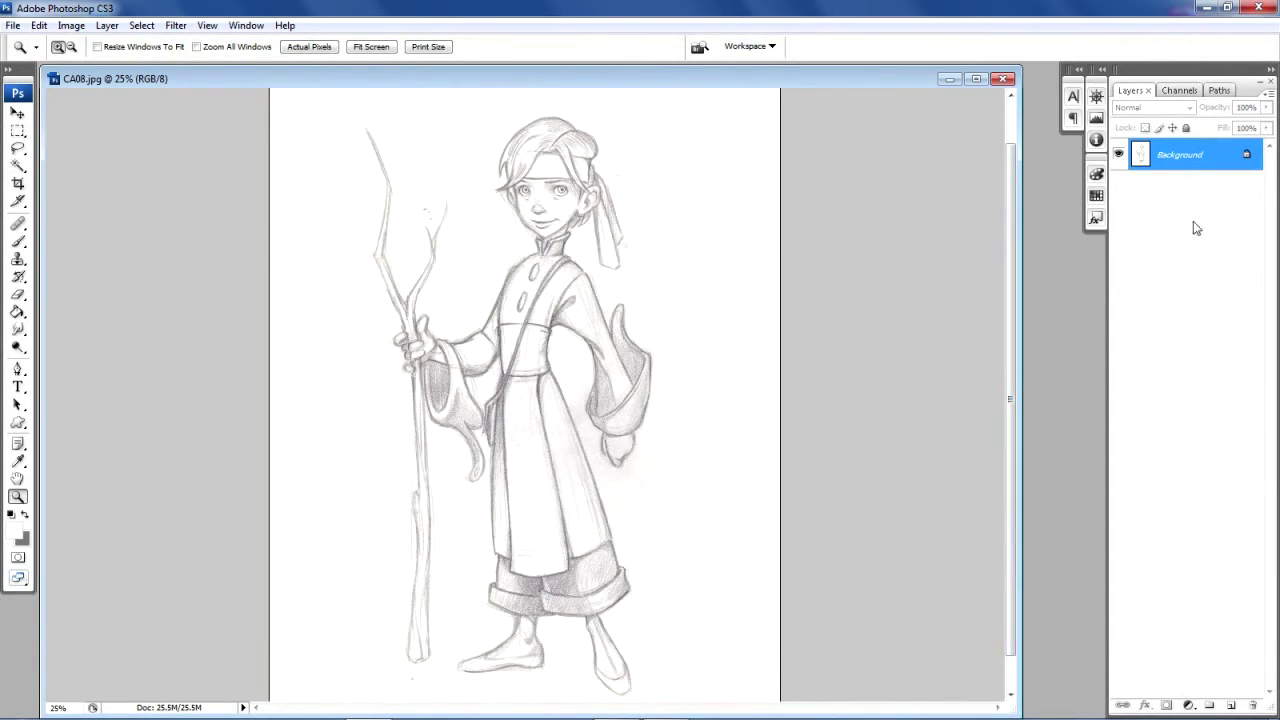
drag(1192, 168, 1162, 515)
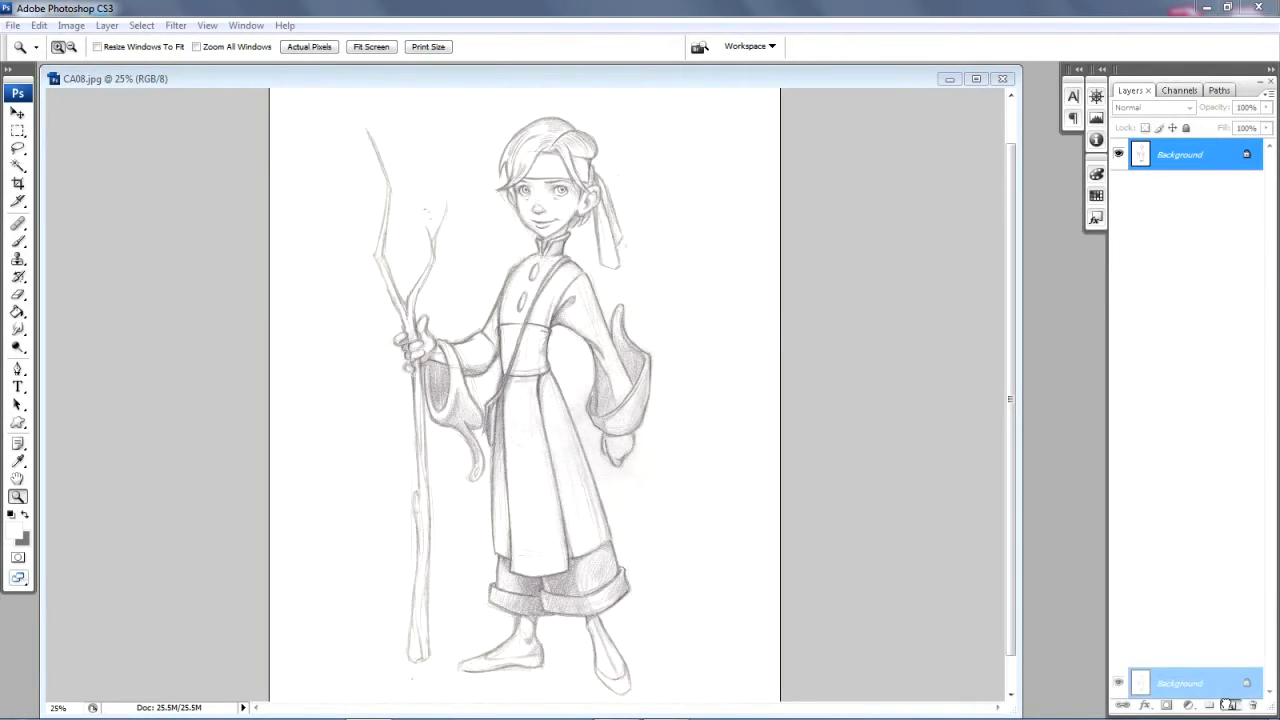
Duplicate the Background layer into a Background copy above it
drag(1162, 515, 1231, 705)
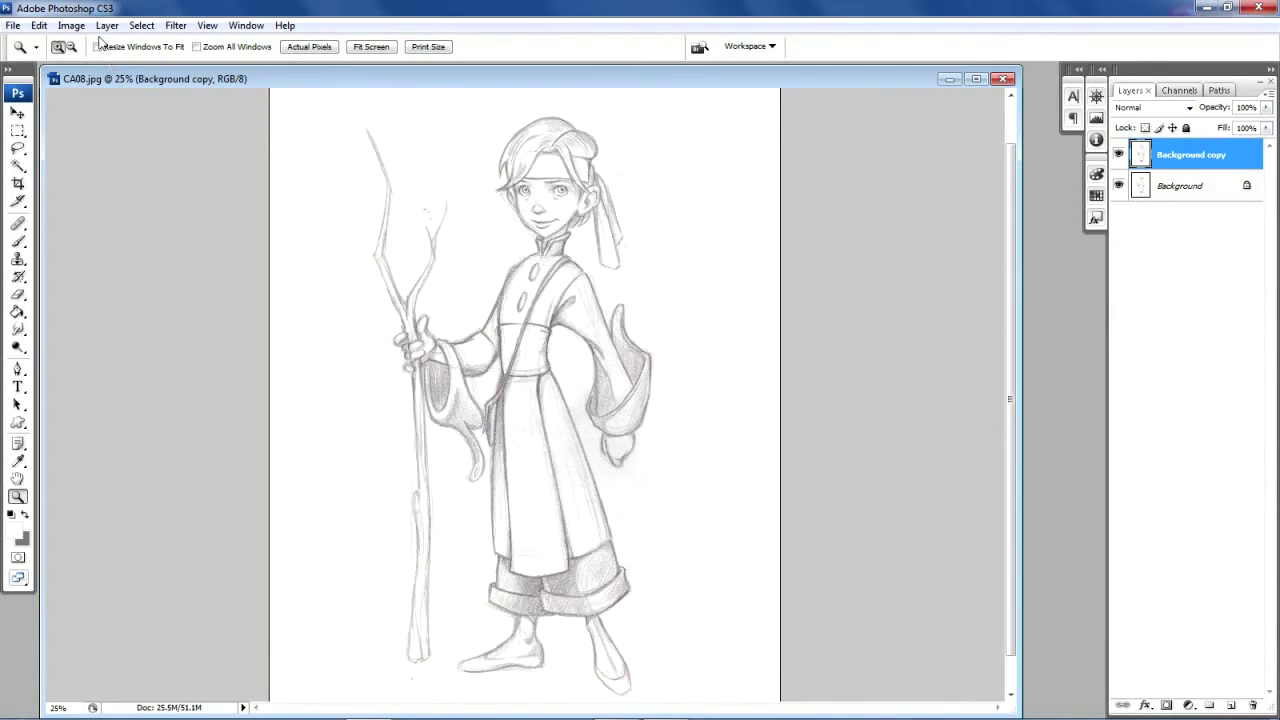
click(69, 27)
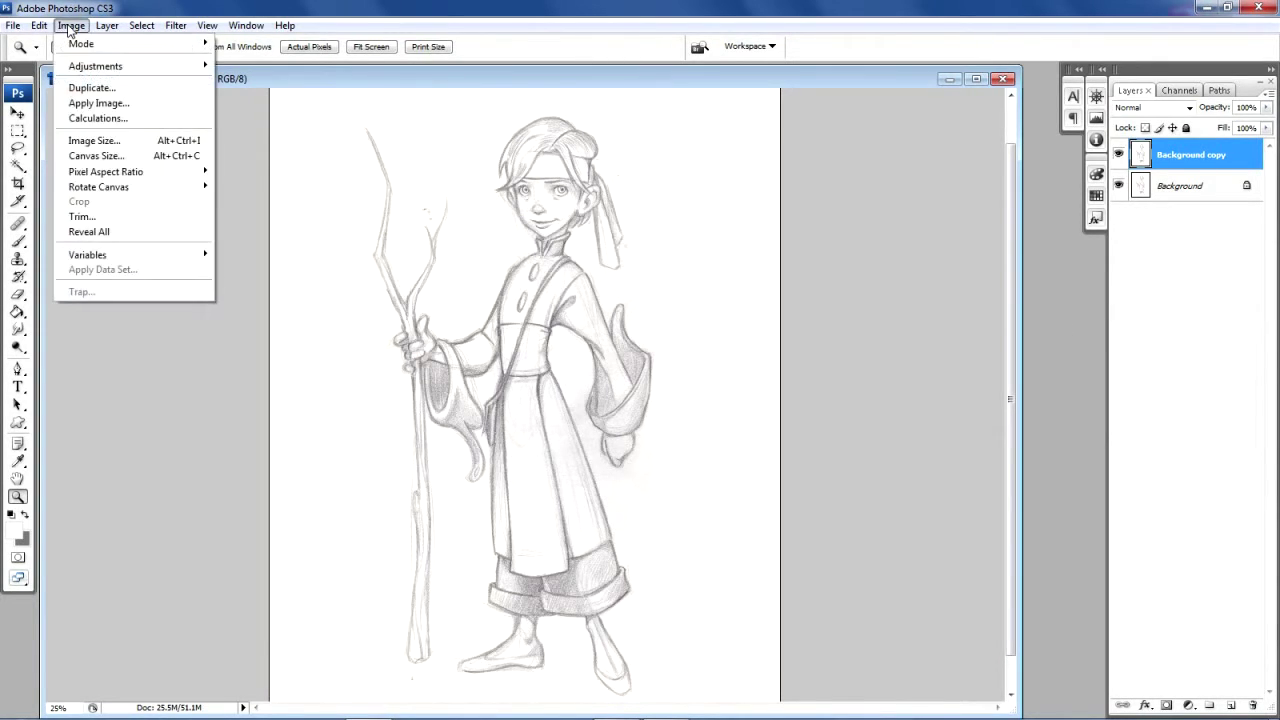
mouse_move(95, 66)
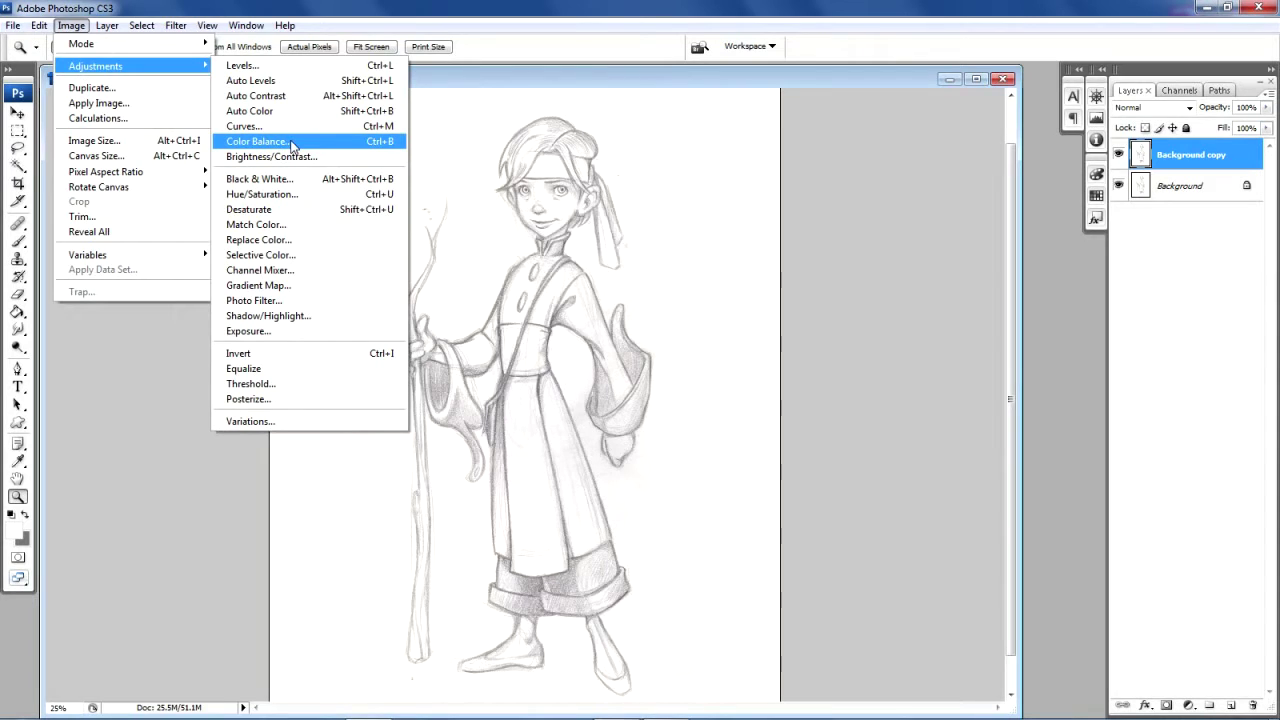
Color Balance the Background copy midtones to red +100, green +12, blue -51
click(293, 146)
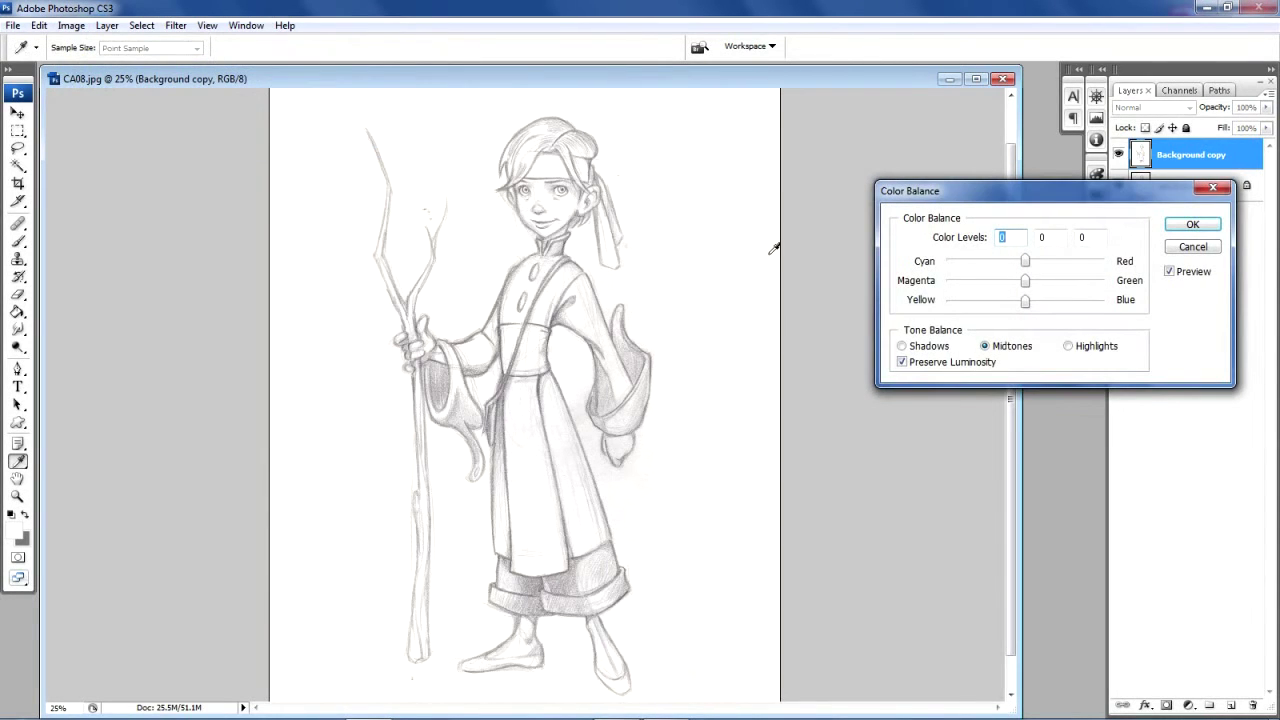
mouse_move(982, 193)
mouse_down()
mouse_move(837, 181)
mouse_move(826, 215)
mouse_up()
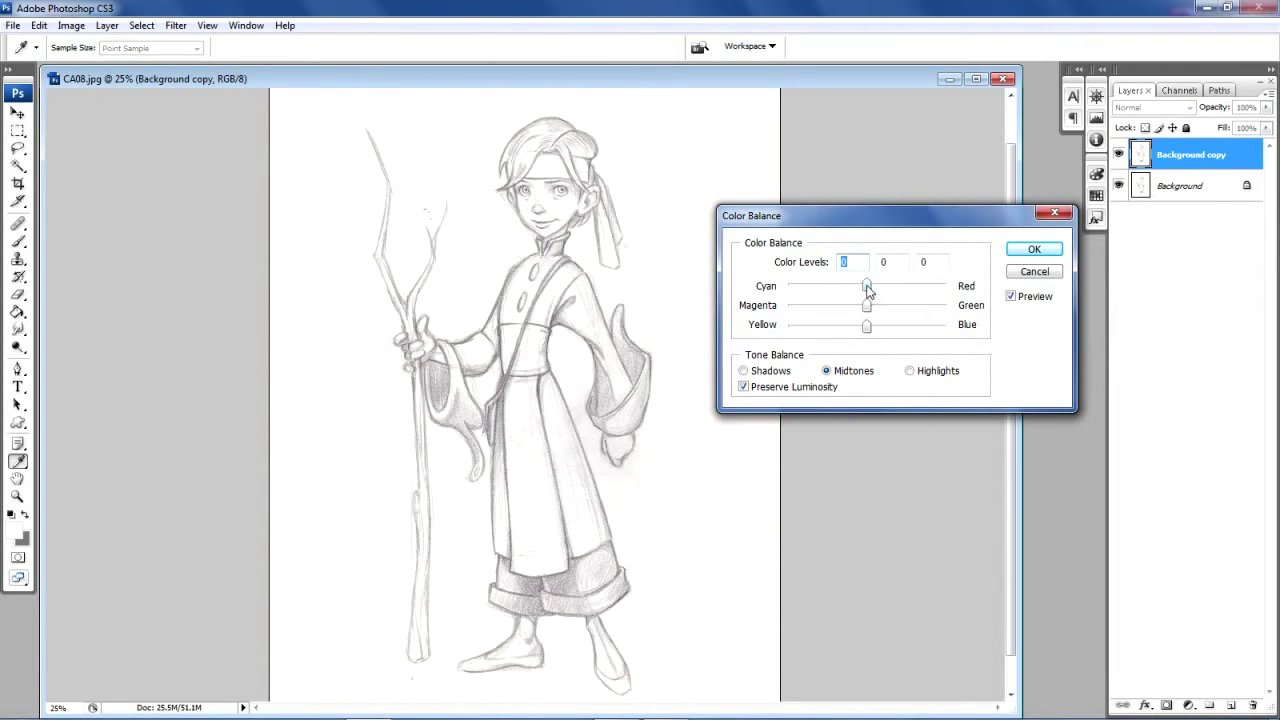
drag(867, 289, 933, 297)
drag(933, 297, 960, 305)
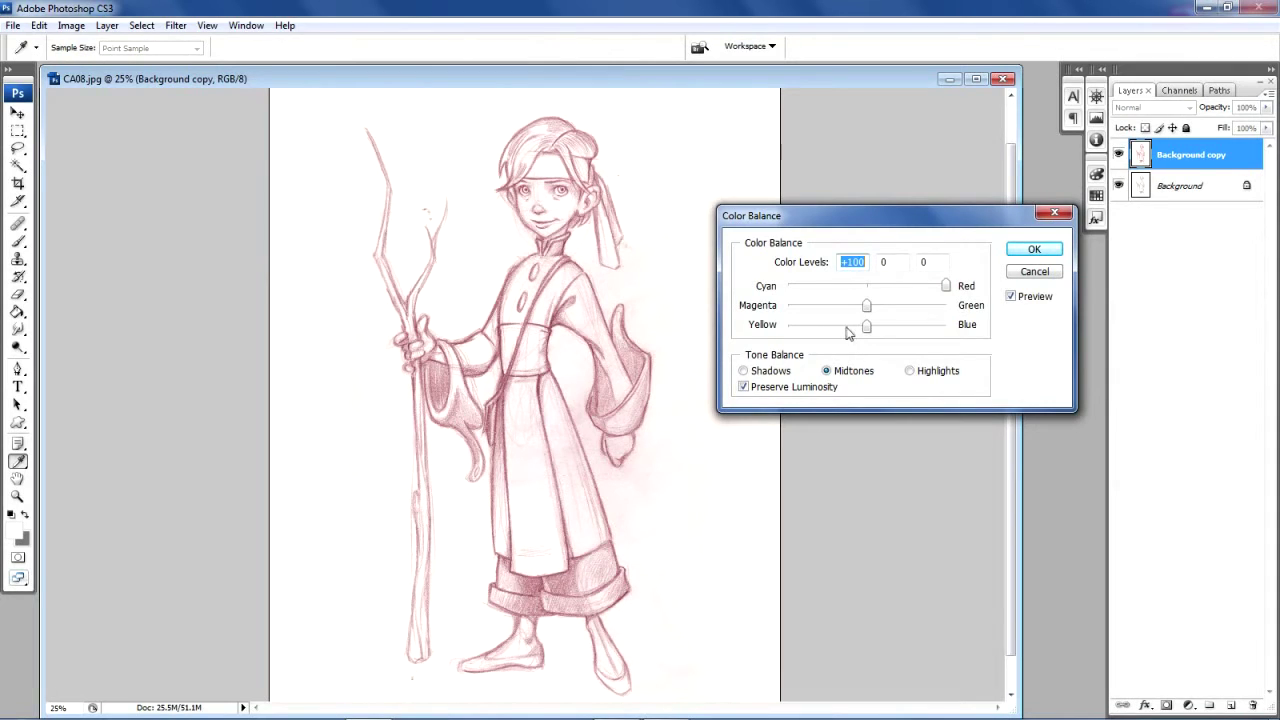
drag(866, 327, 826, 327)
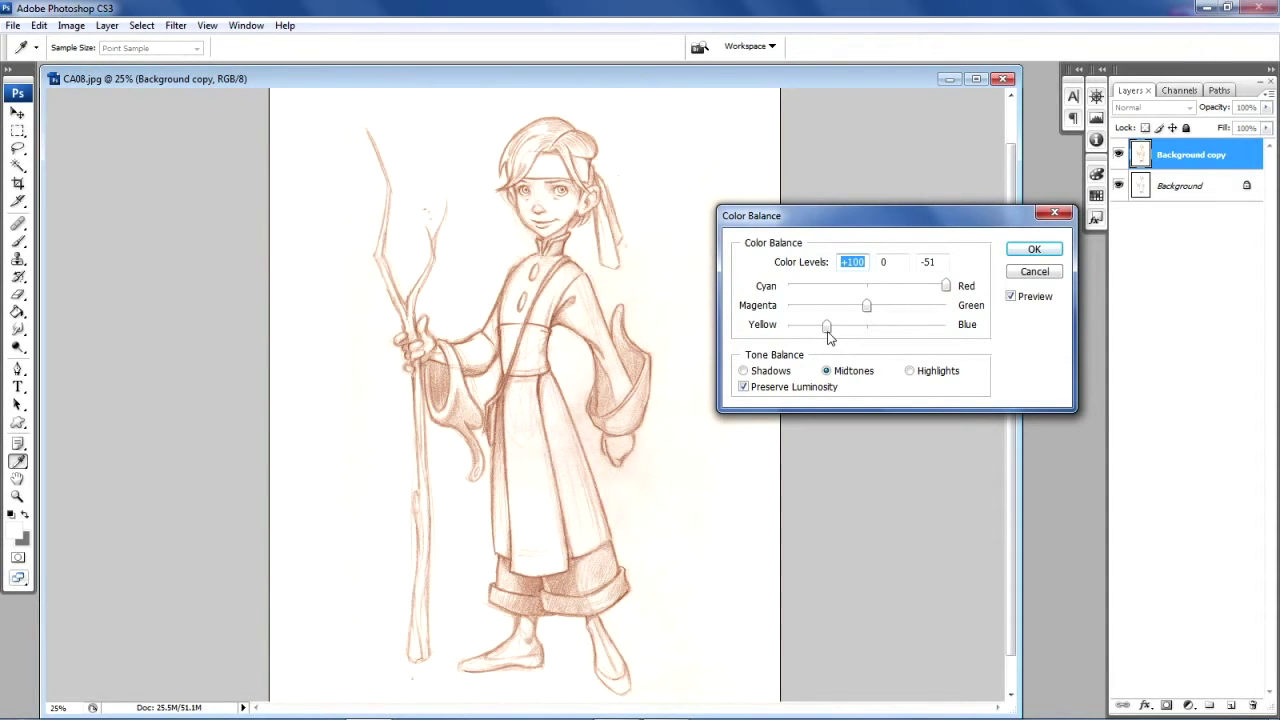
drag(866, 305, 878, 315)
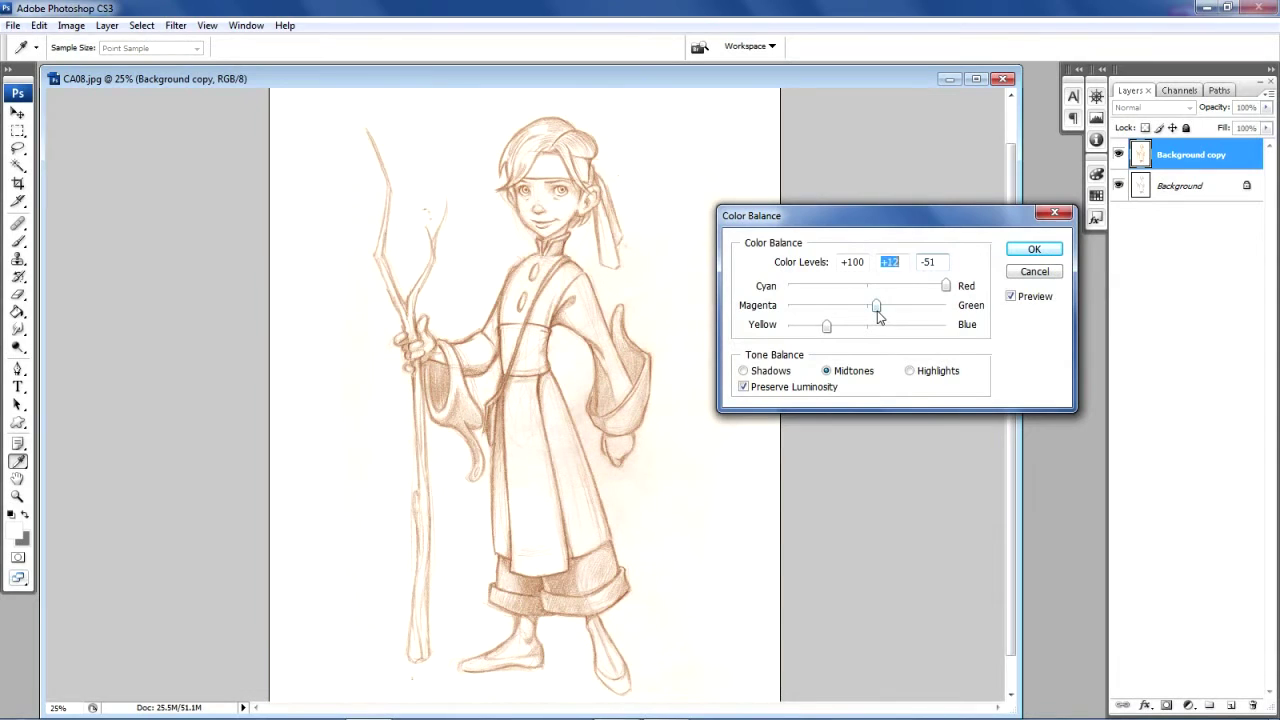
click(745, 371)
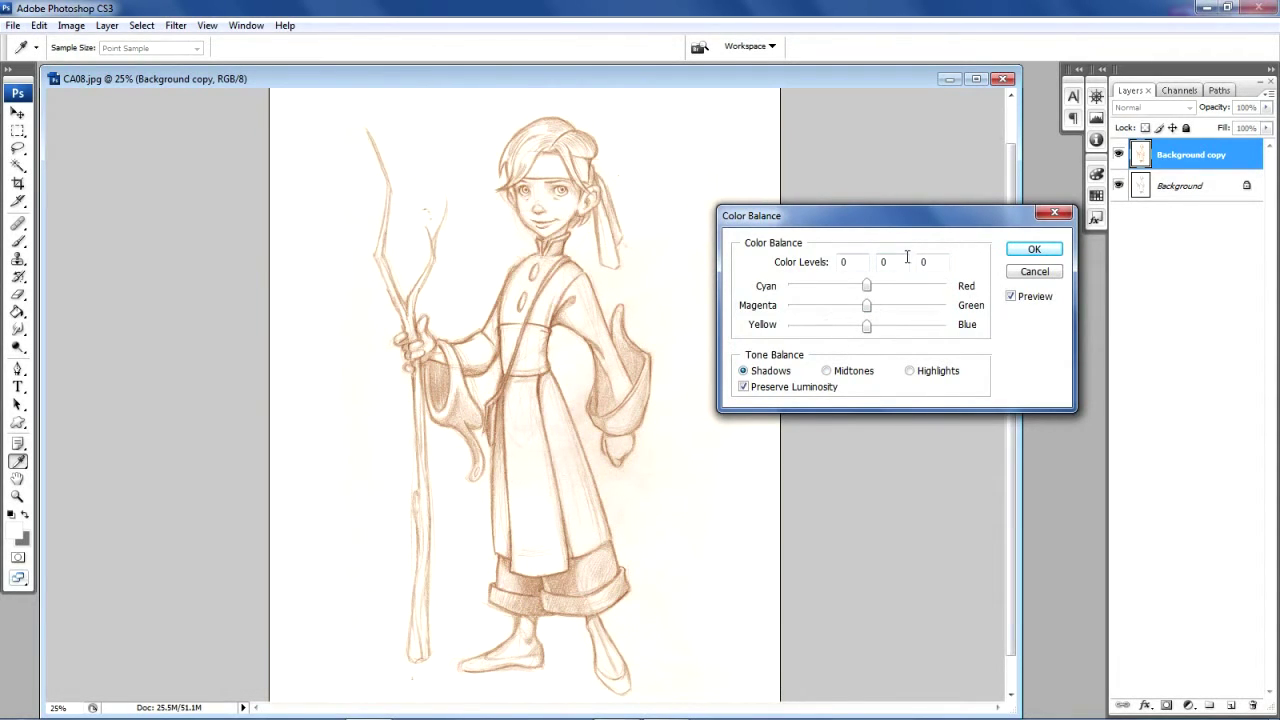
Set the shadows to red +66, green +11, blue -36 and apply the Color Balance
mouse_move(867, 286)
mouse_down()
mouse_move(920, 287)
mouse_move(919, 302)
mouse_up()
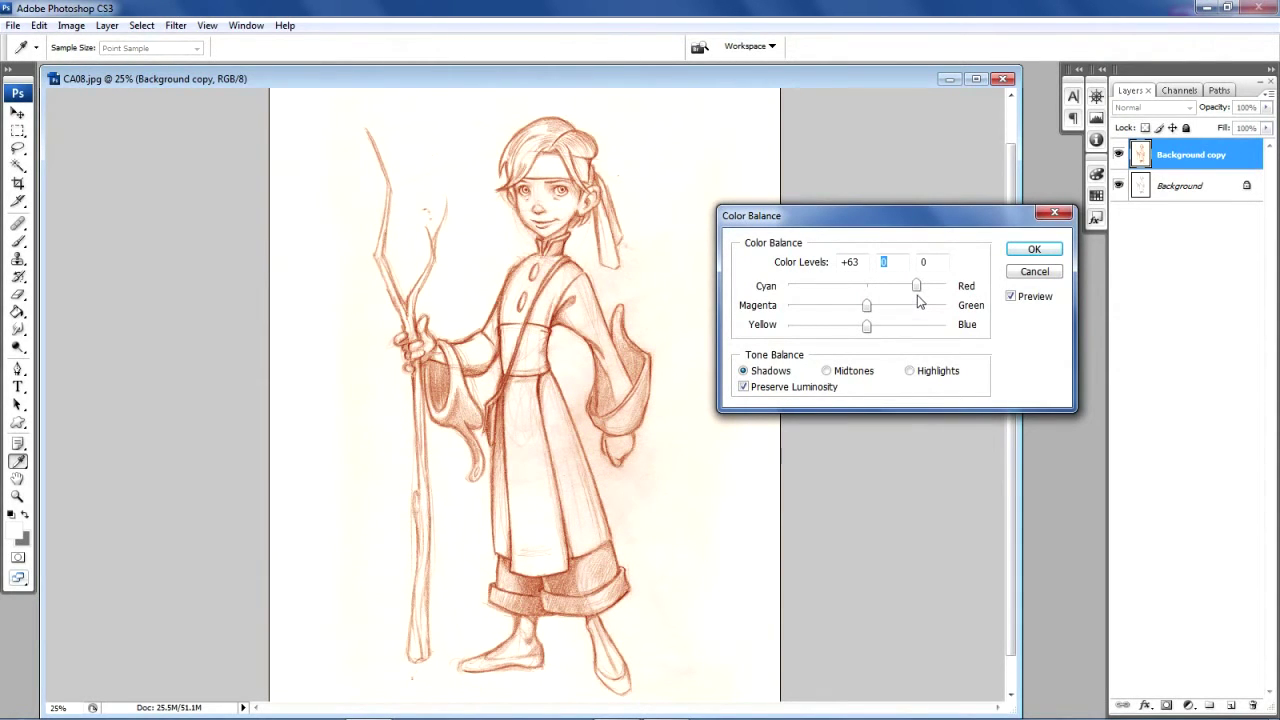
key(shift+Tab)
drag(866, 325, 838, 327)
click(877, 307)
drag(917, 287, 924, 290)
click(1034, 249)
key(z)
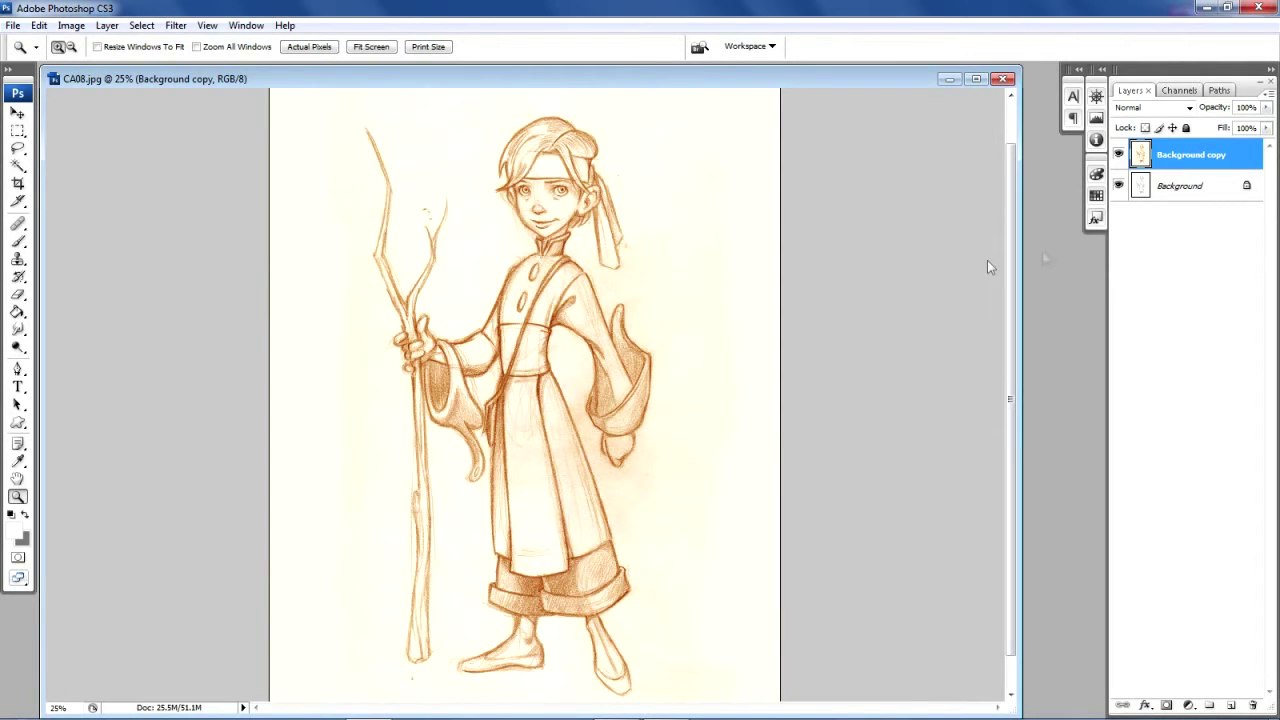
Add an empty Layer 1 above Background and hide the sepia Background copy
click(1202, 199)
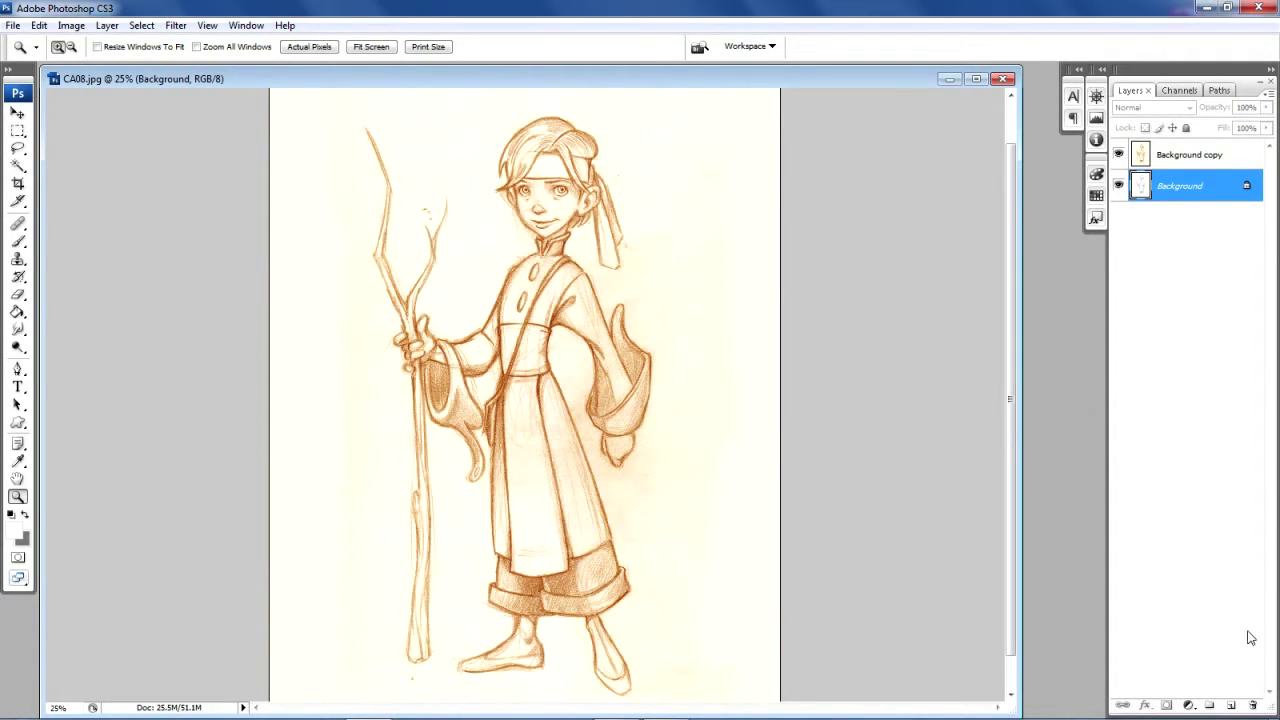
click(1231, 706)
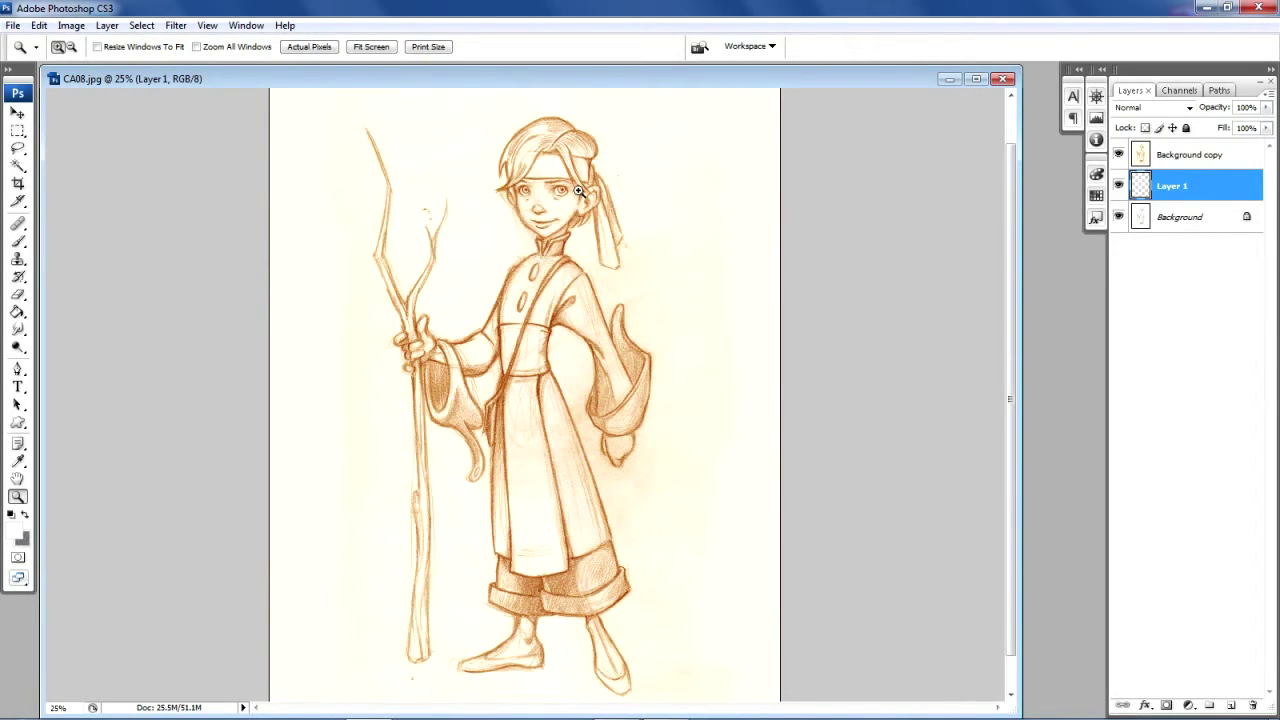
click(1118, 155)
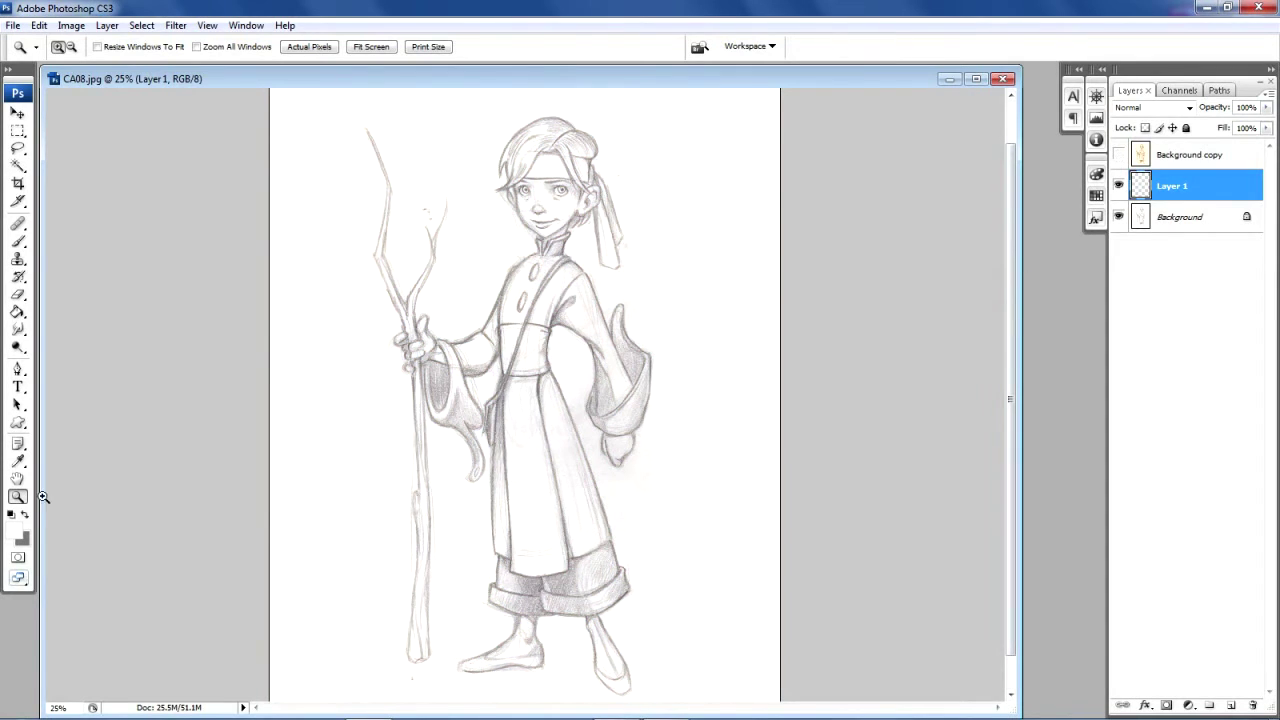
click(14, 535)
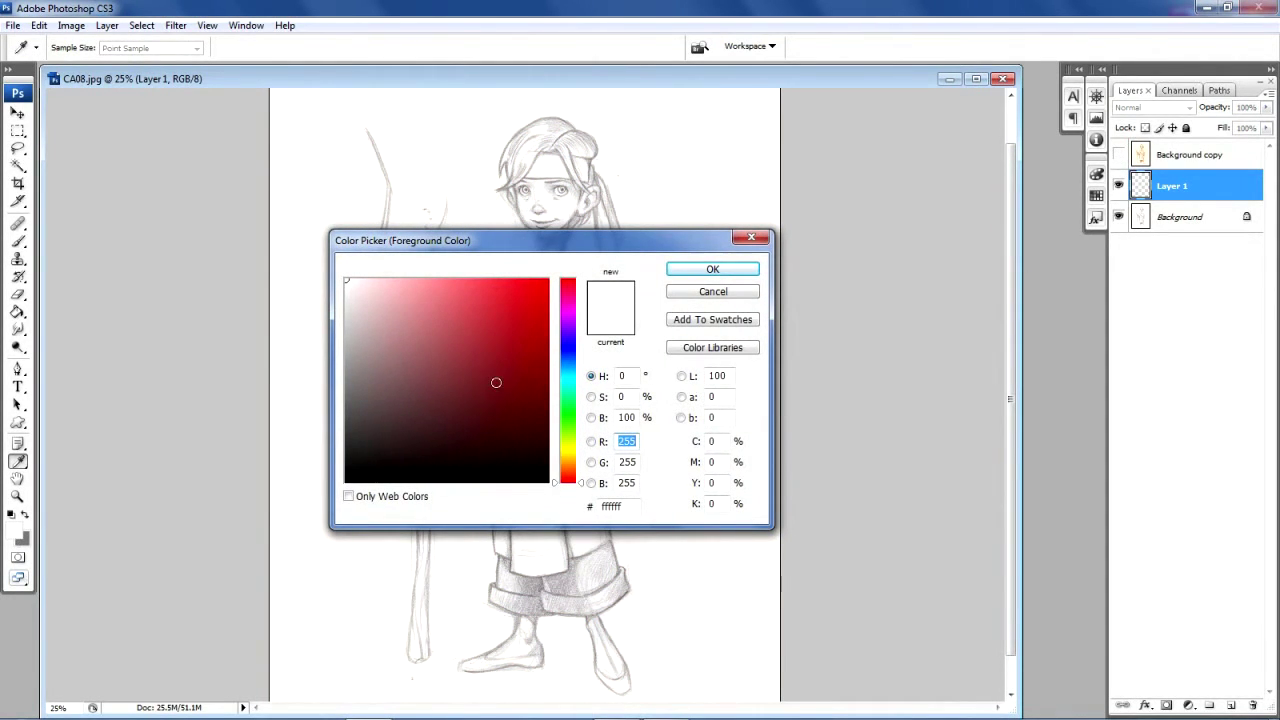
Set the foreground colour to the paper tan d1bf98
drag(580, 484, 588, 457)
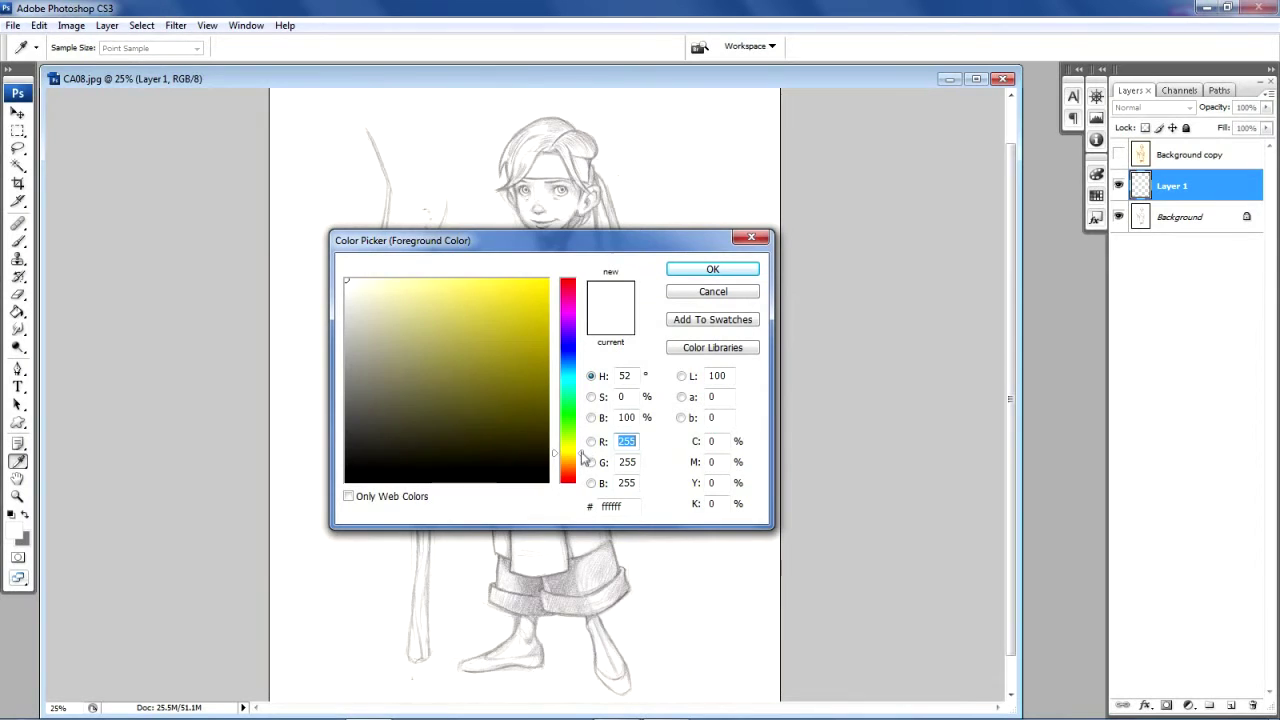
drag(587, 457, 583, 465)
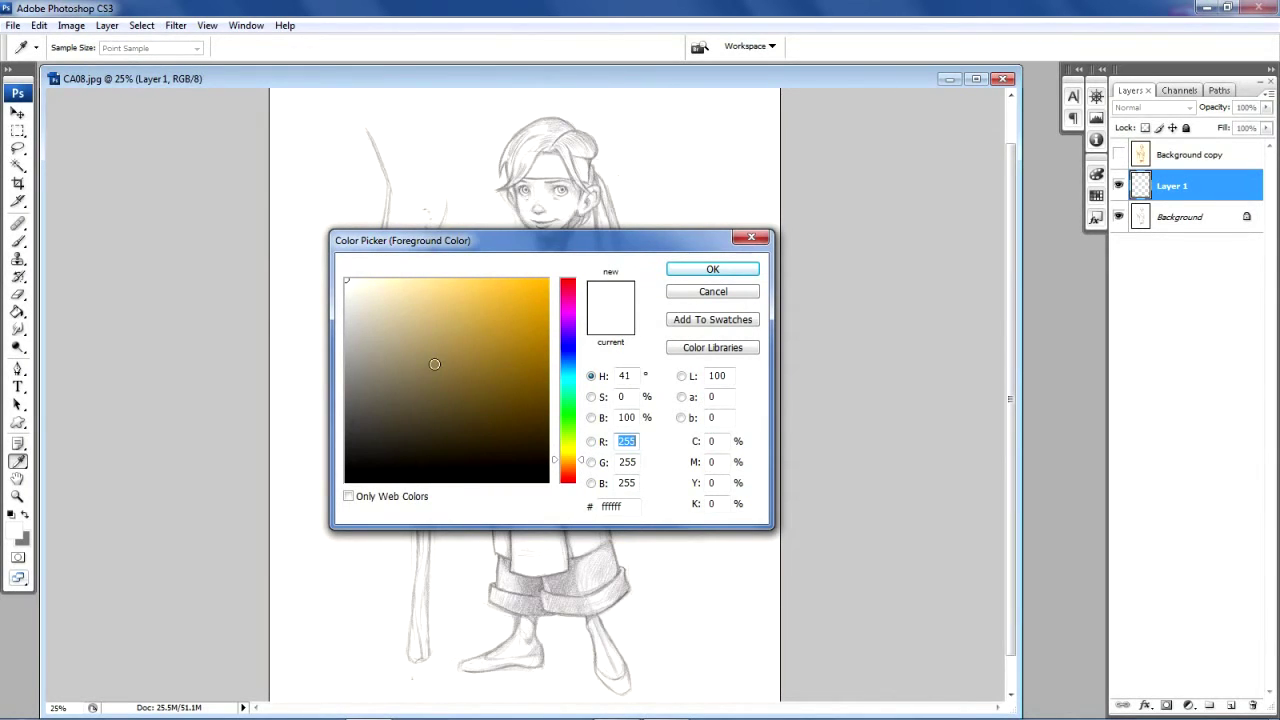
click(397, 305)
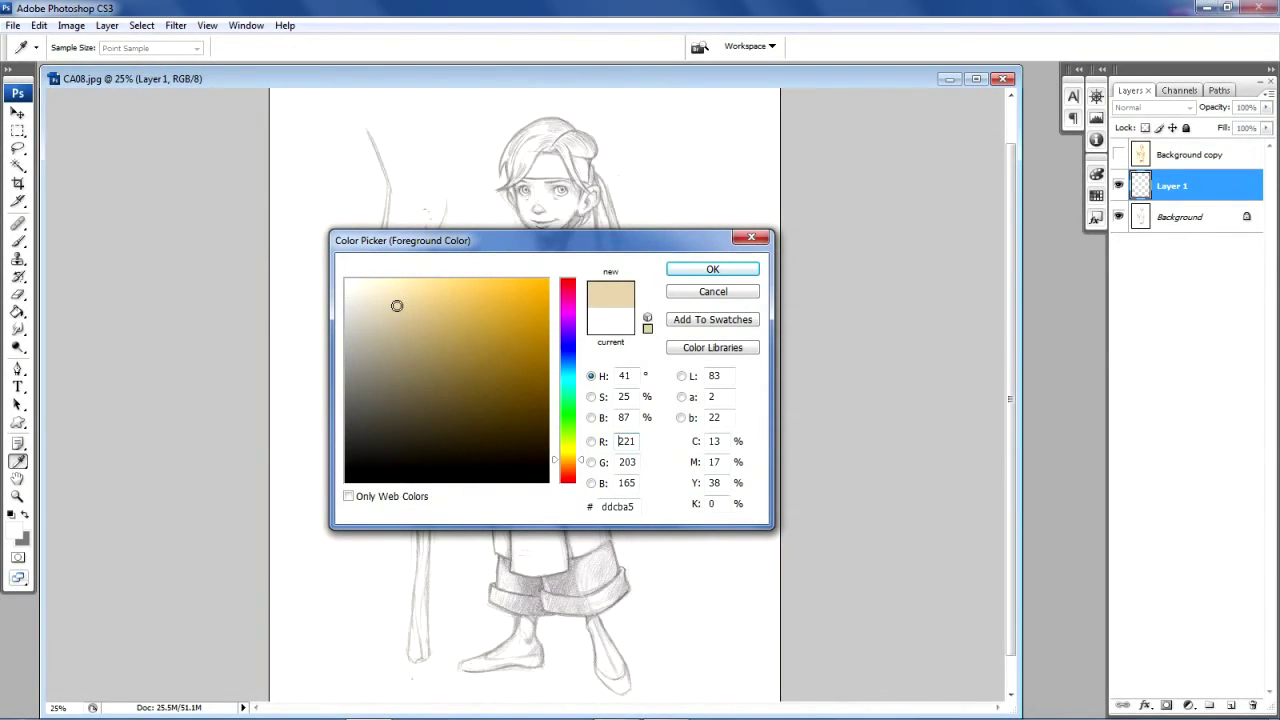
click(401, 315)
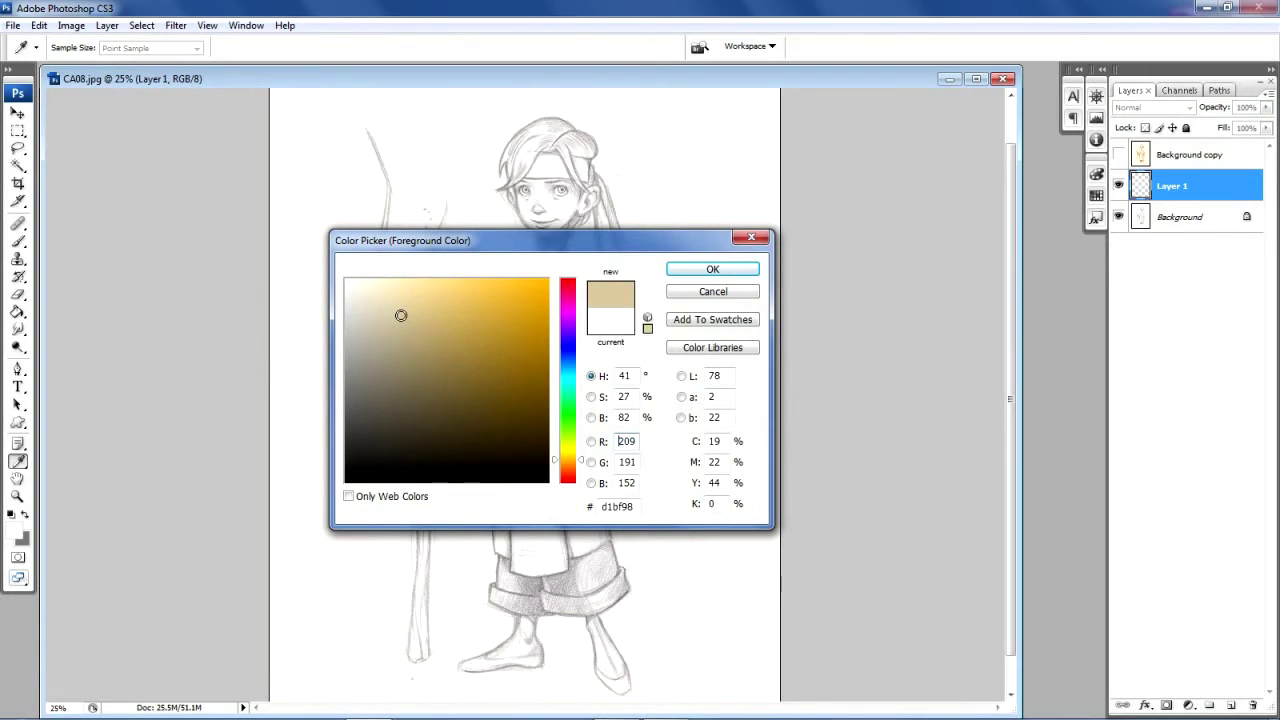
click(697, 276)
key(z)
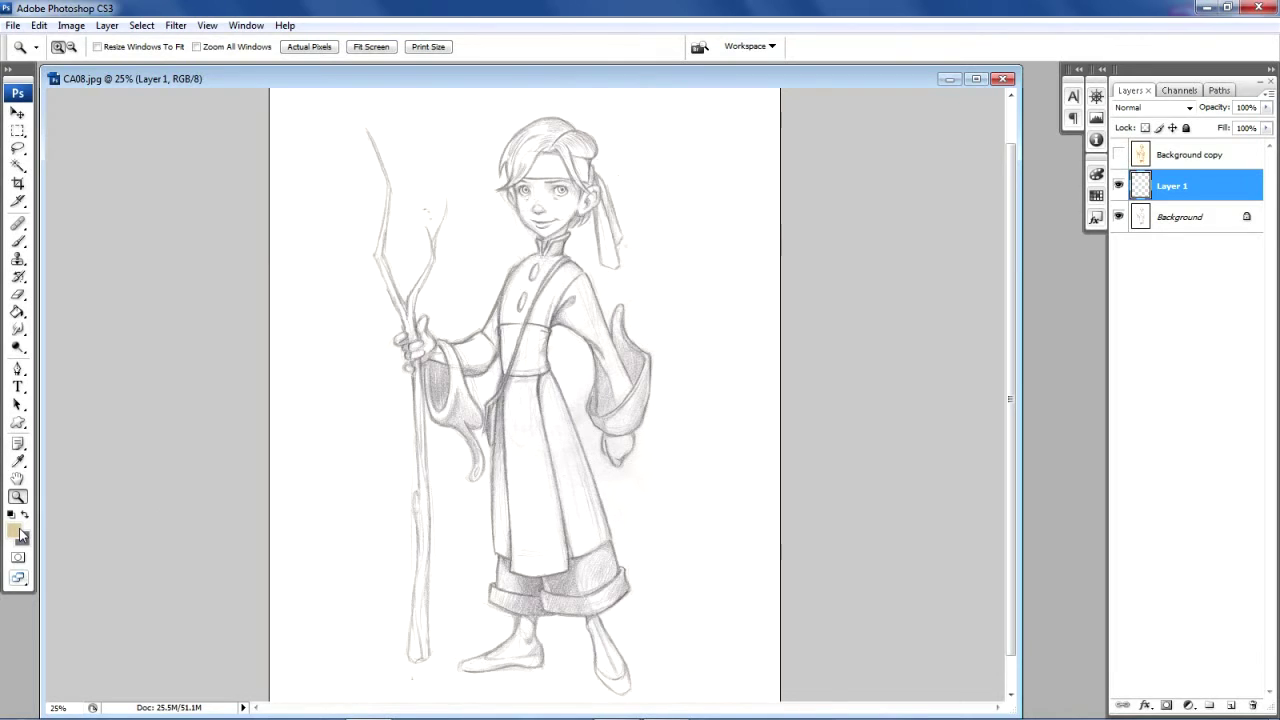
click(18, 311)
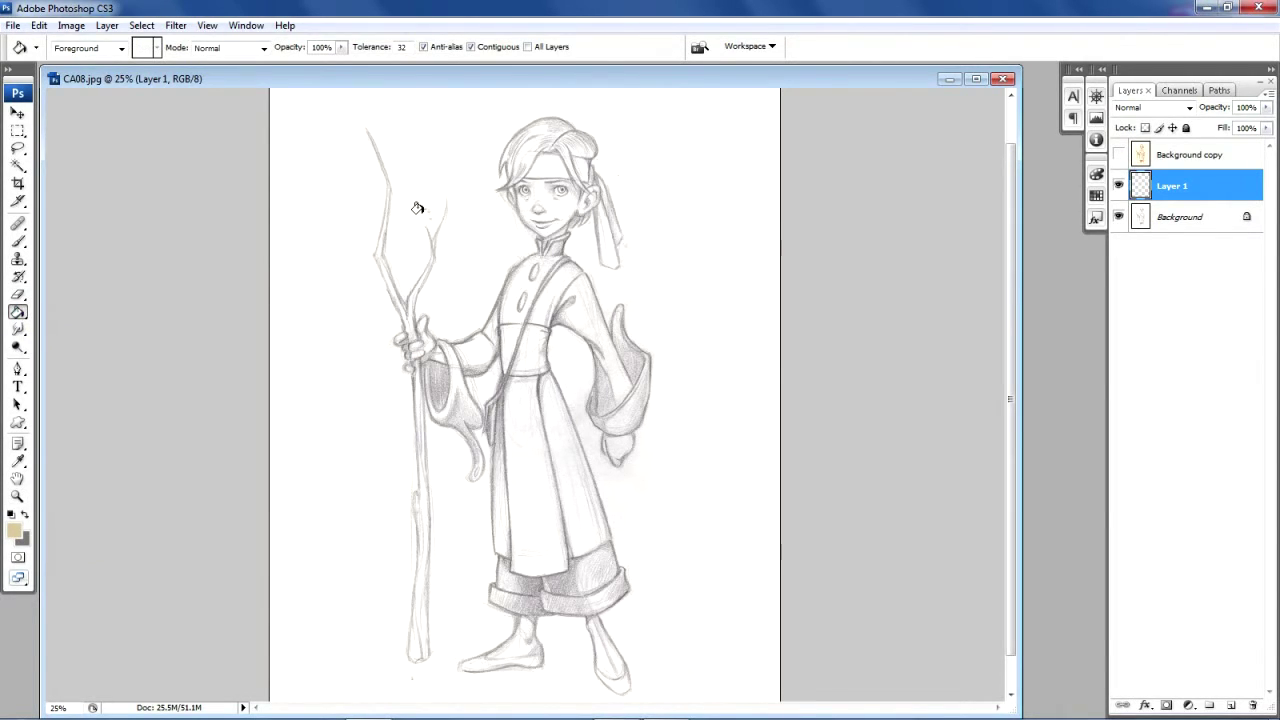
Fill Layer 1 with tan and add about 9.5% Gaussian monochromatic noise
click(417, 207)
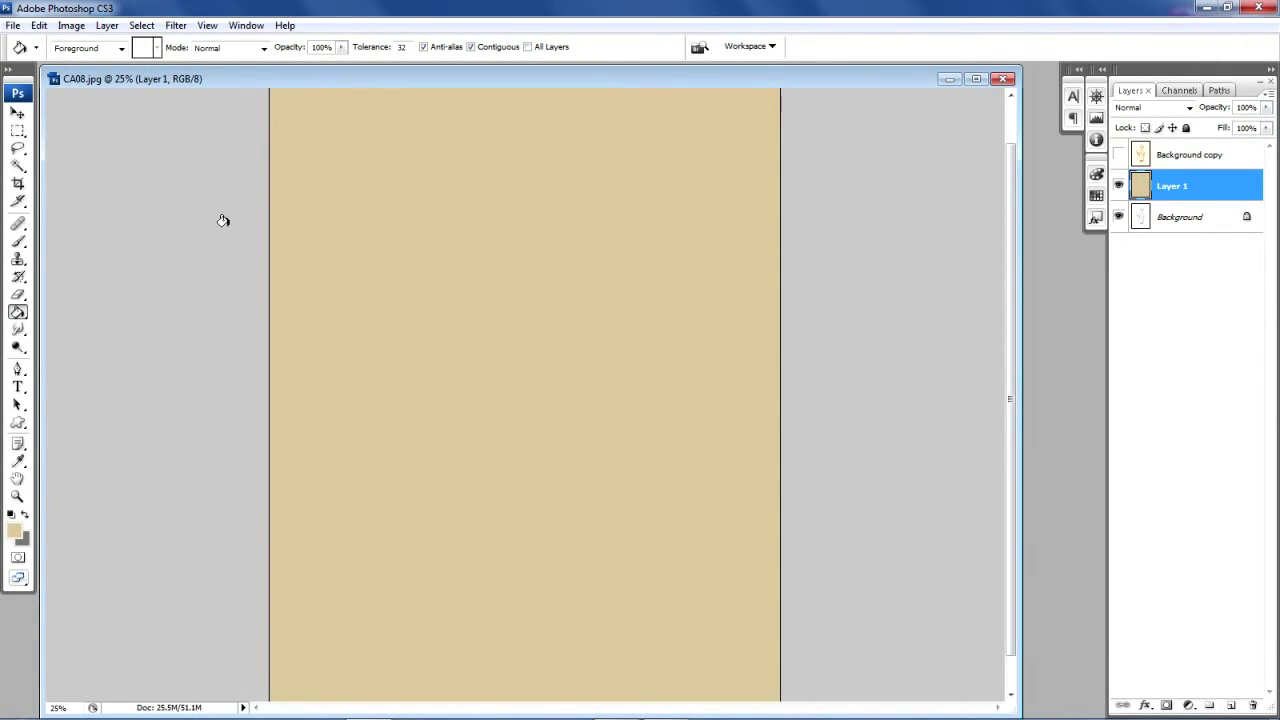
click(174, 27)
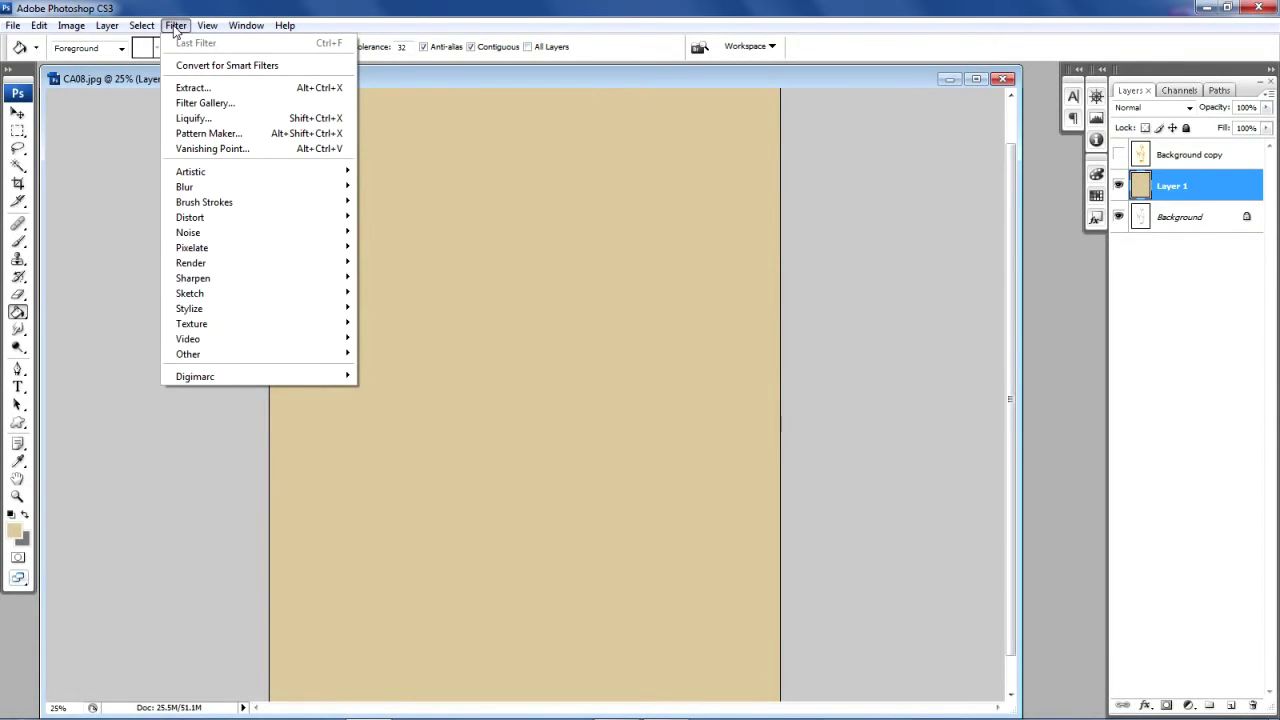
mouse_move(188, 232)
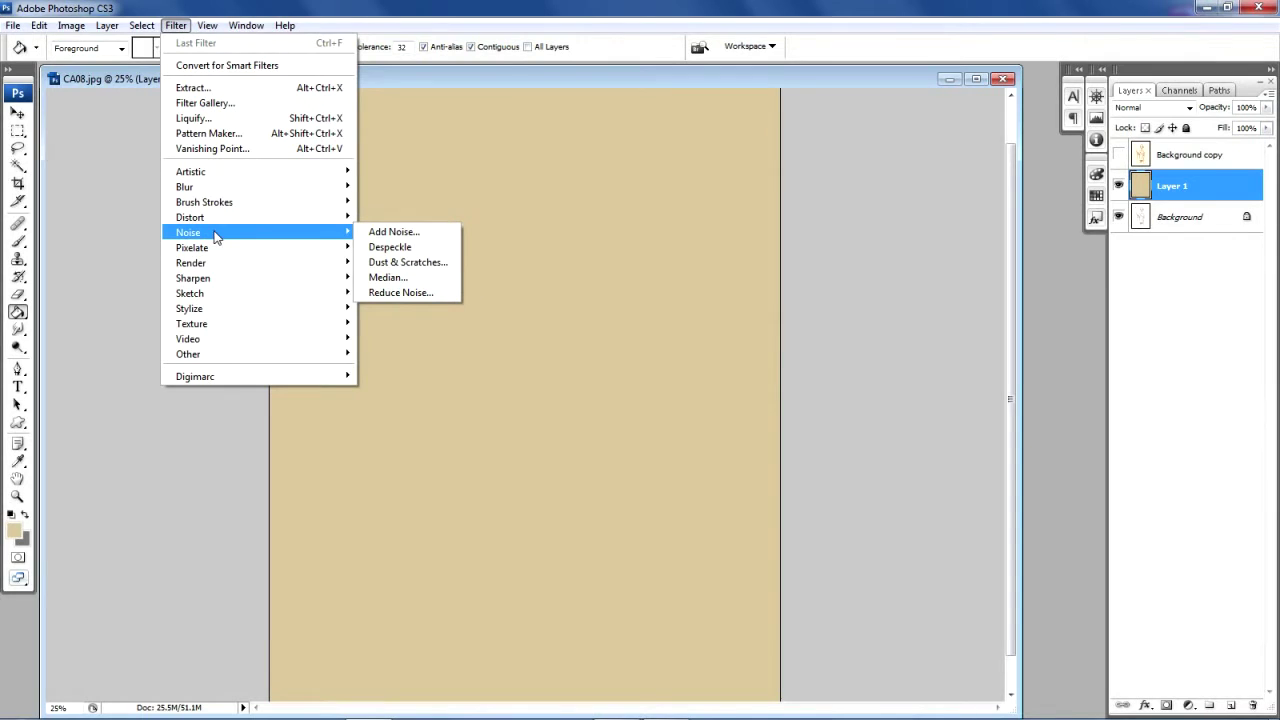
click(410, 232)
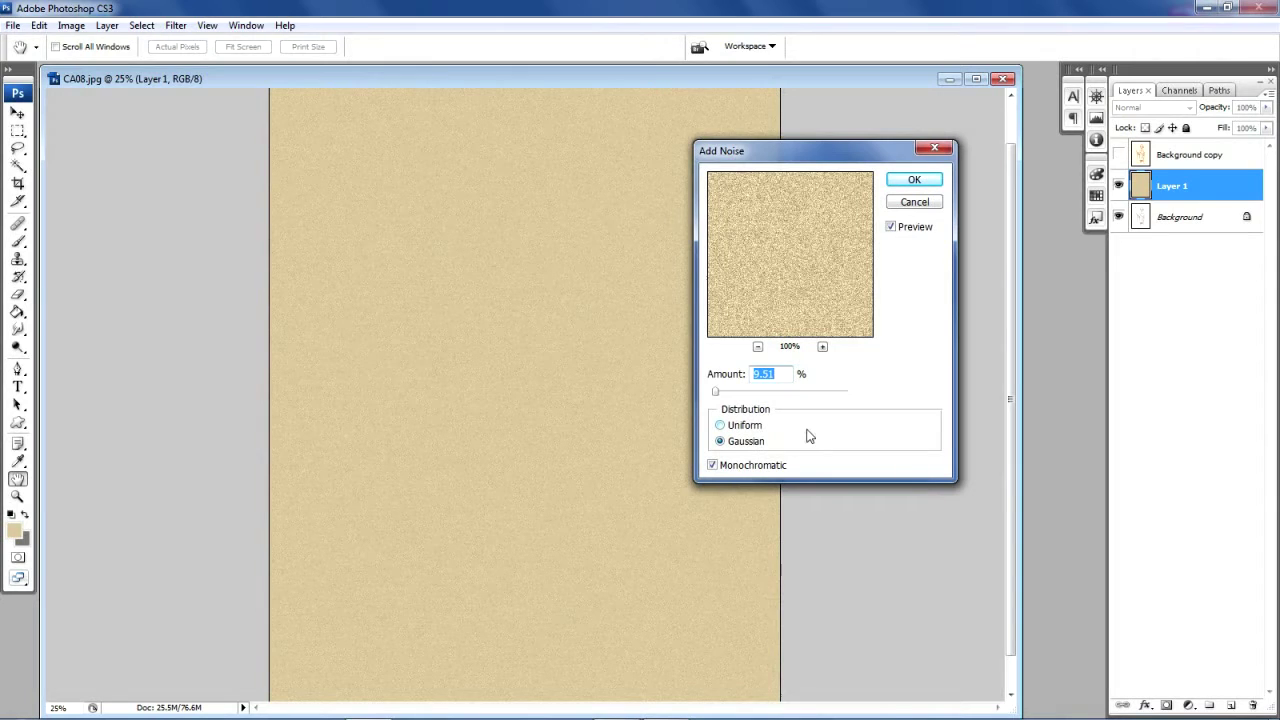
click(713, 466)
click(713, 466)
click(910, 182)
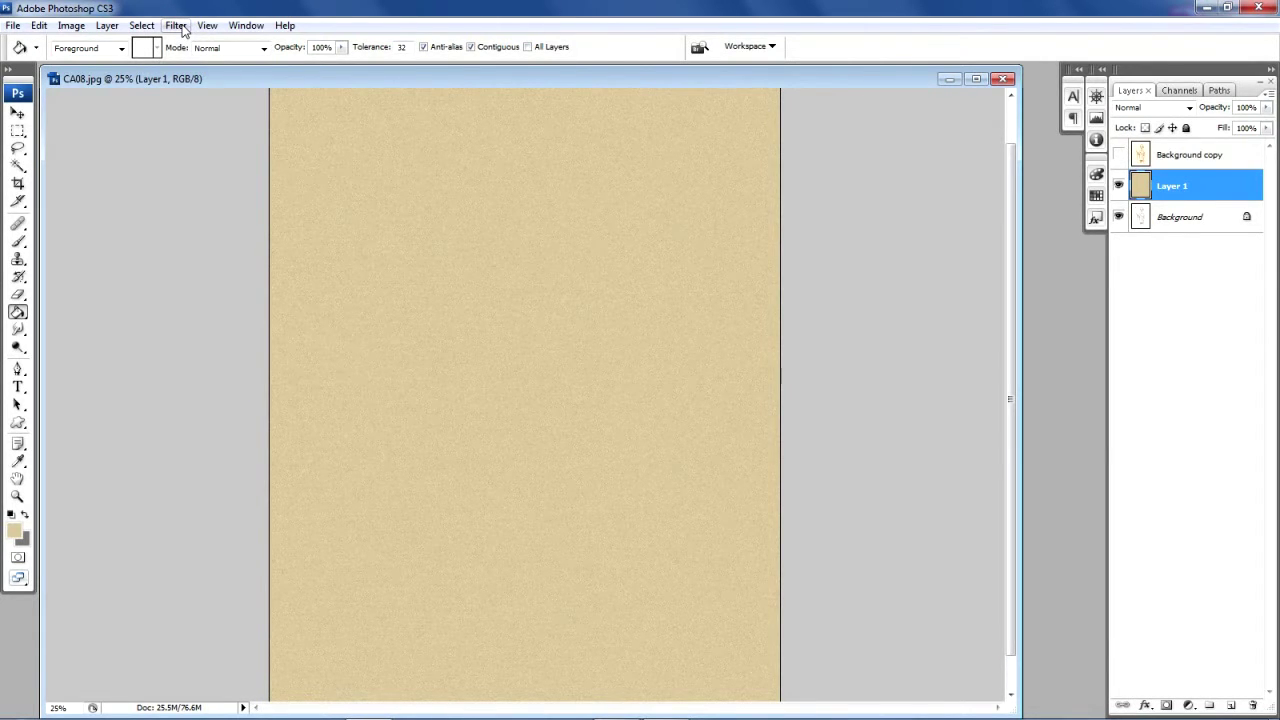
click(183, 31)
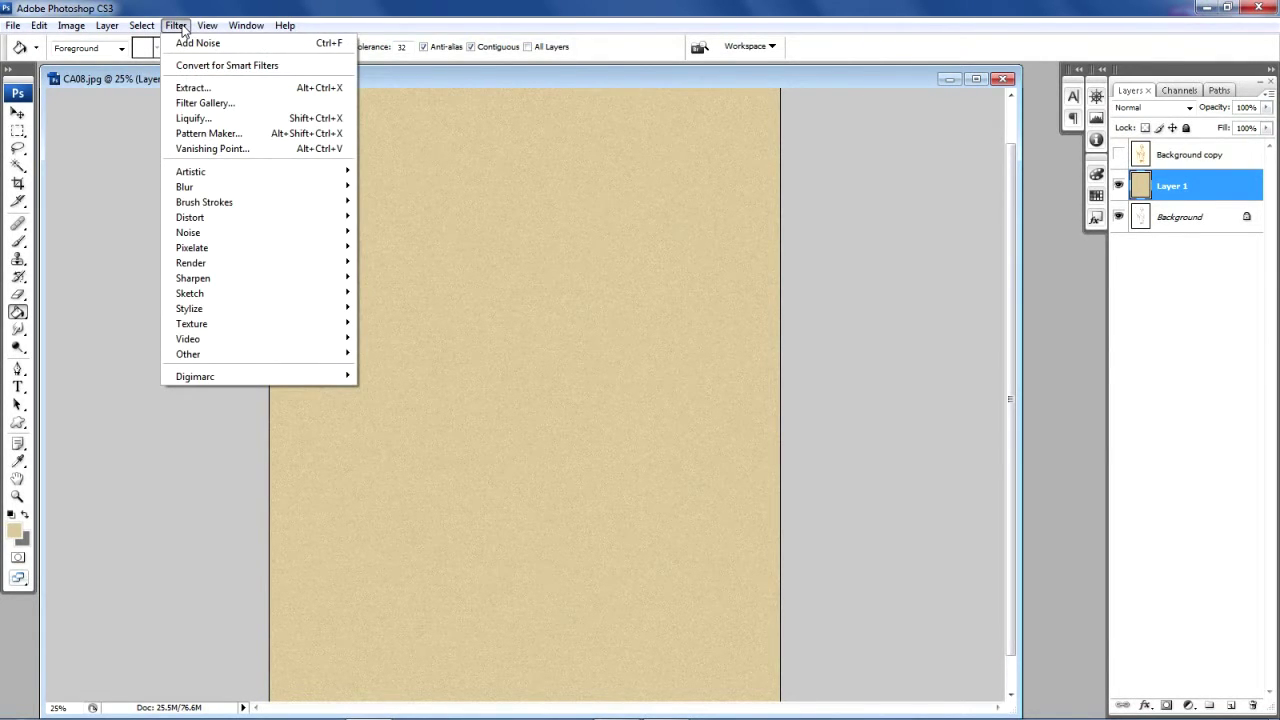
mouse_move(185, 187)
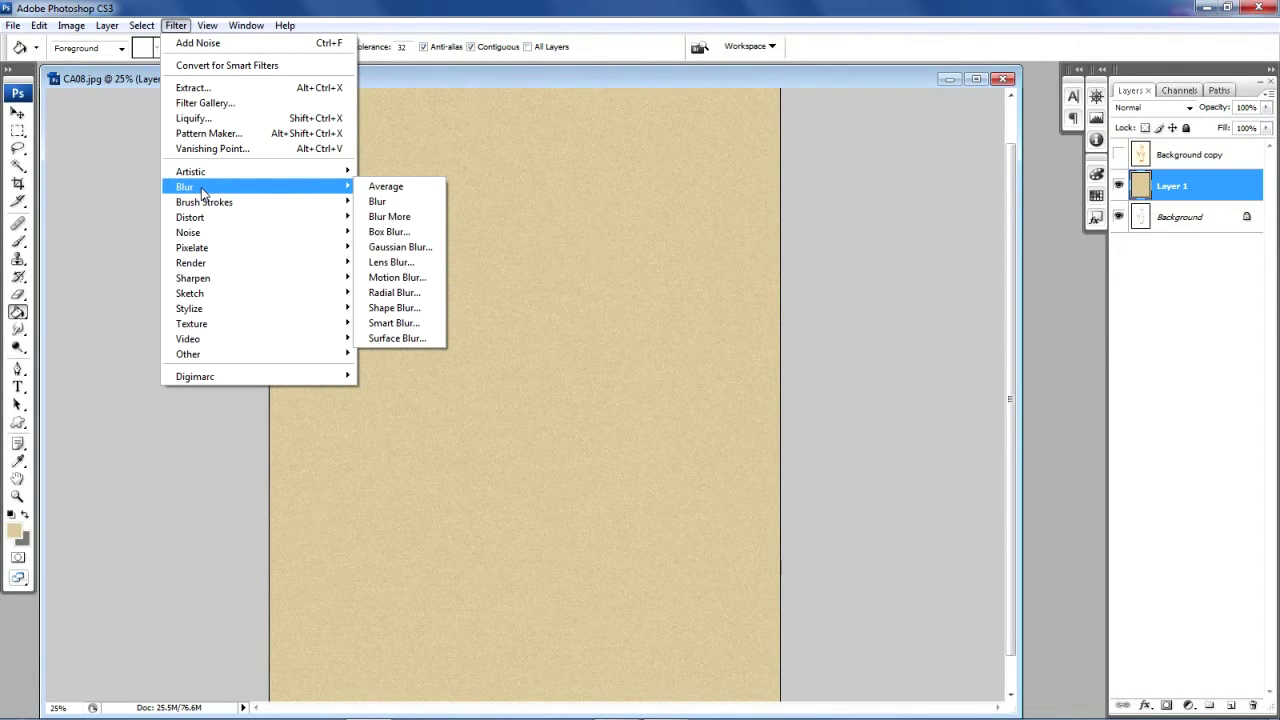
Apply a 0.9-pixel Gaussian Blur to Layer 1's paper grain
click(419, 247)
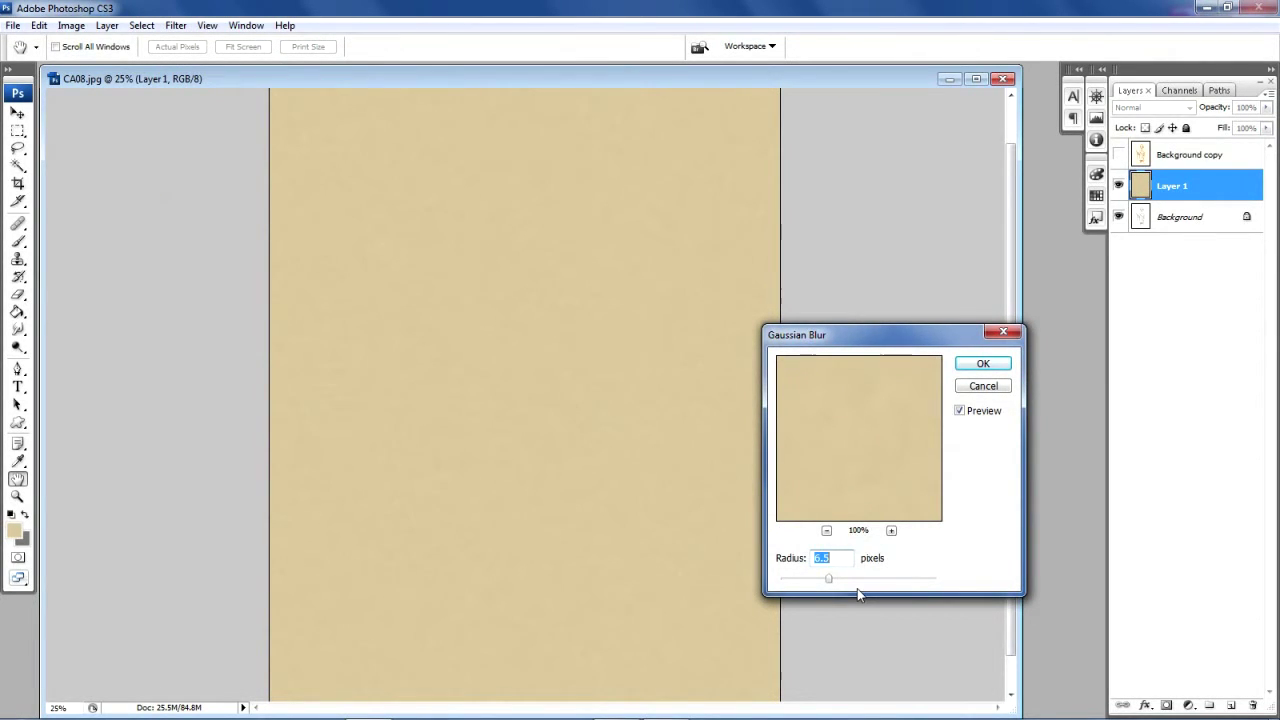
drag(828, 578, 786, 581)
drag(787, 585, 789, 586)
click(983, 363)
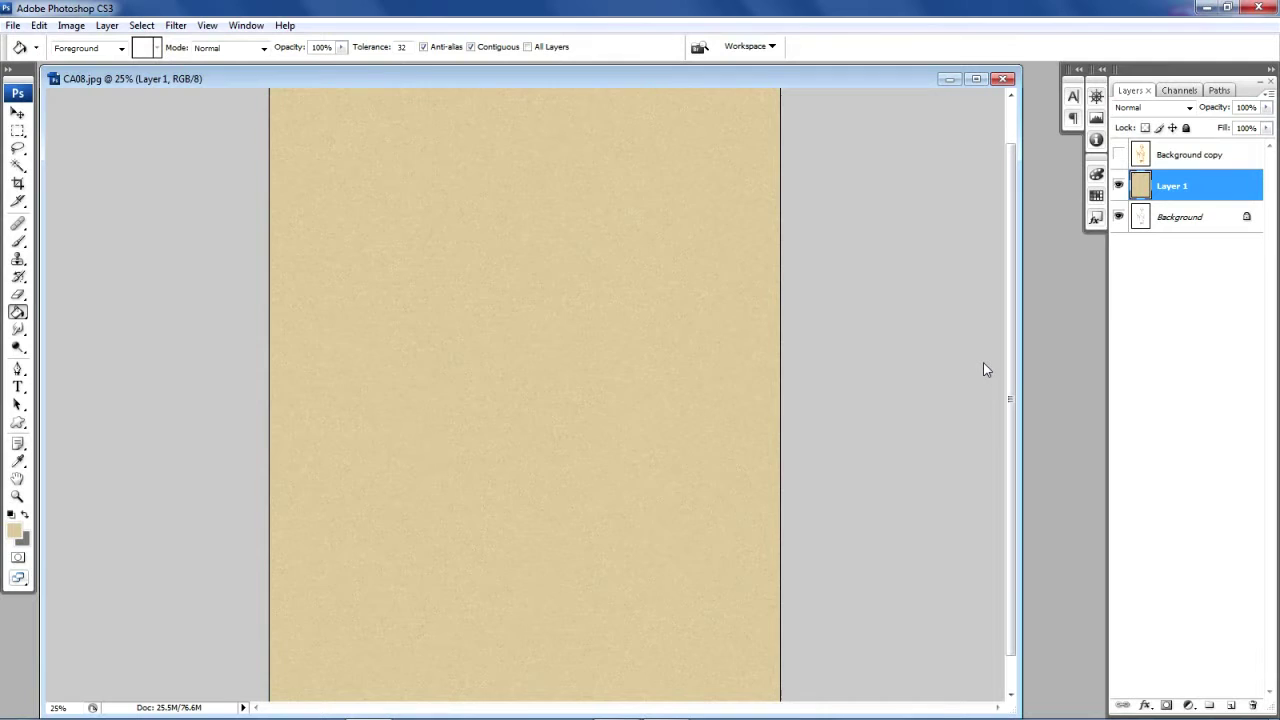
Make the sketch layer visible again, trying Multiply on Layer 1 before returning it to Normal
click(1120, 155)
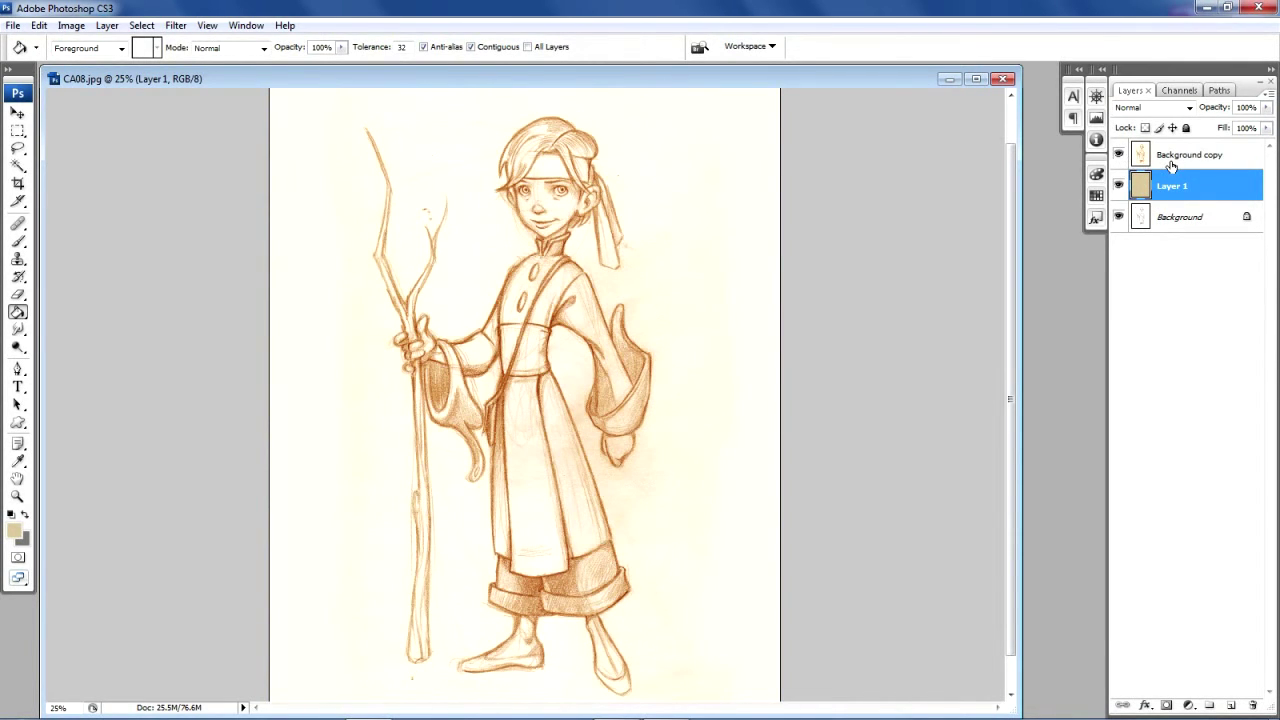
click(1186, 108)
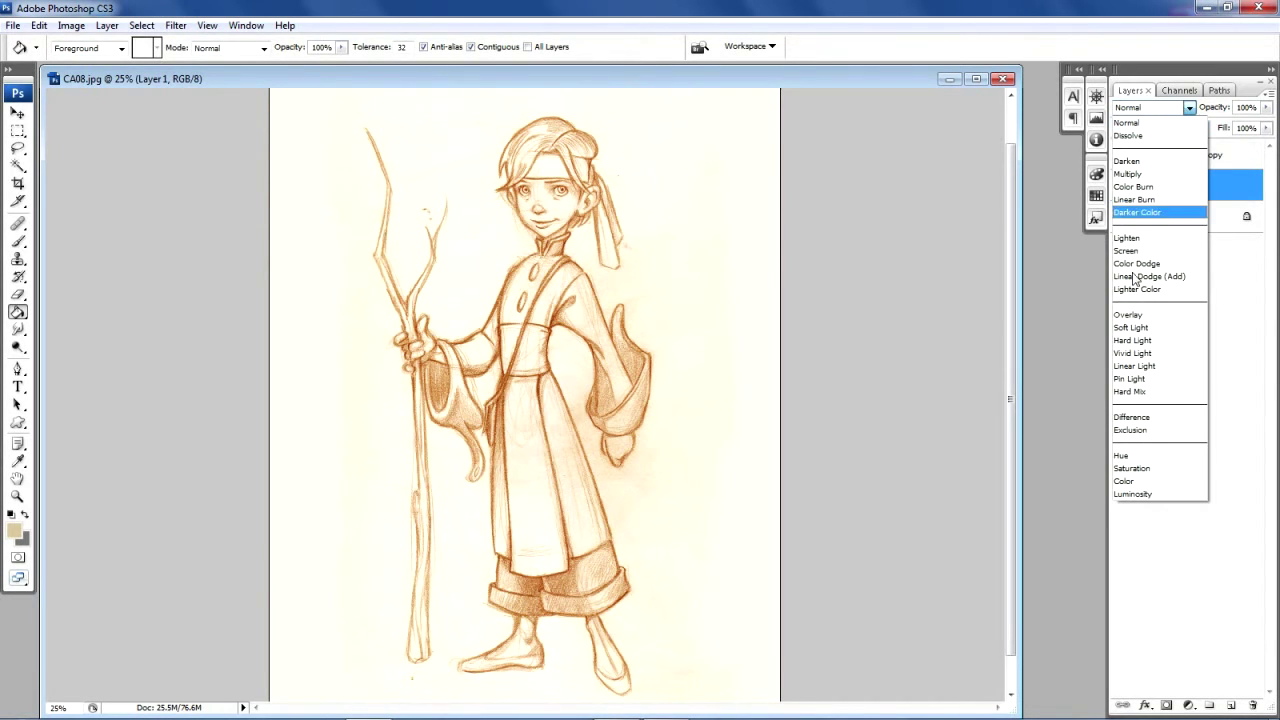
click(1140, 174)
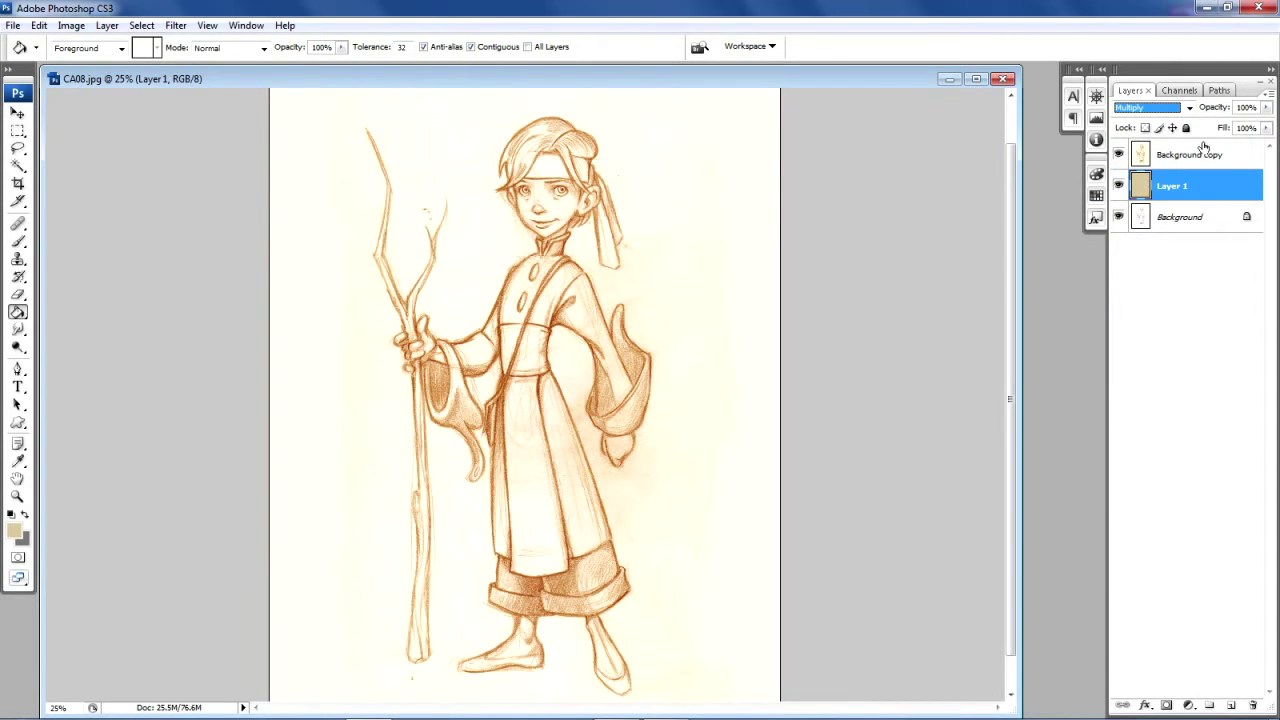
click(1203, 160)
click(1180, 188)
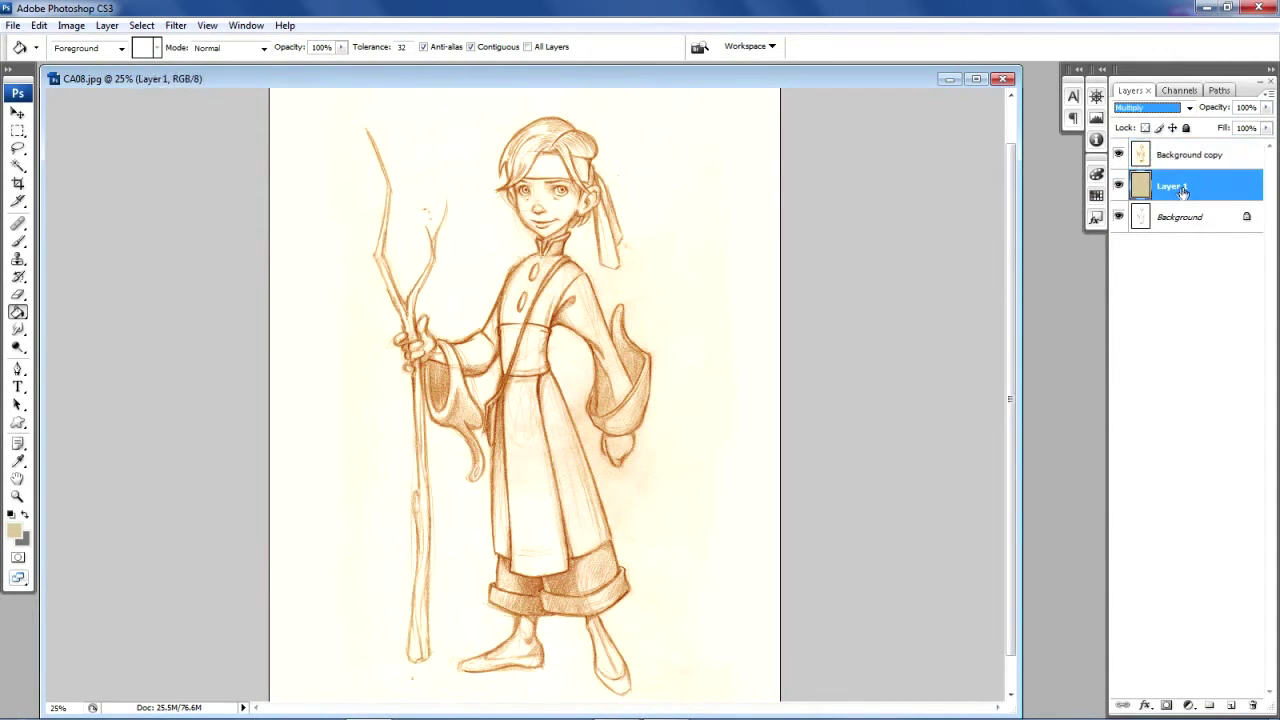
click(1188, 108)
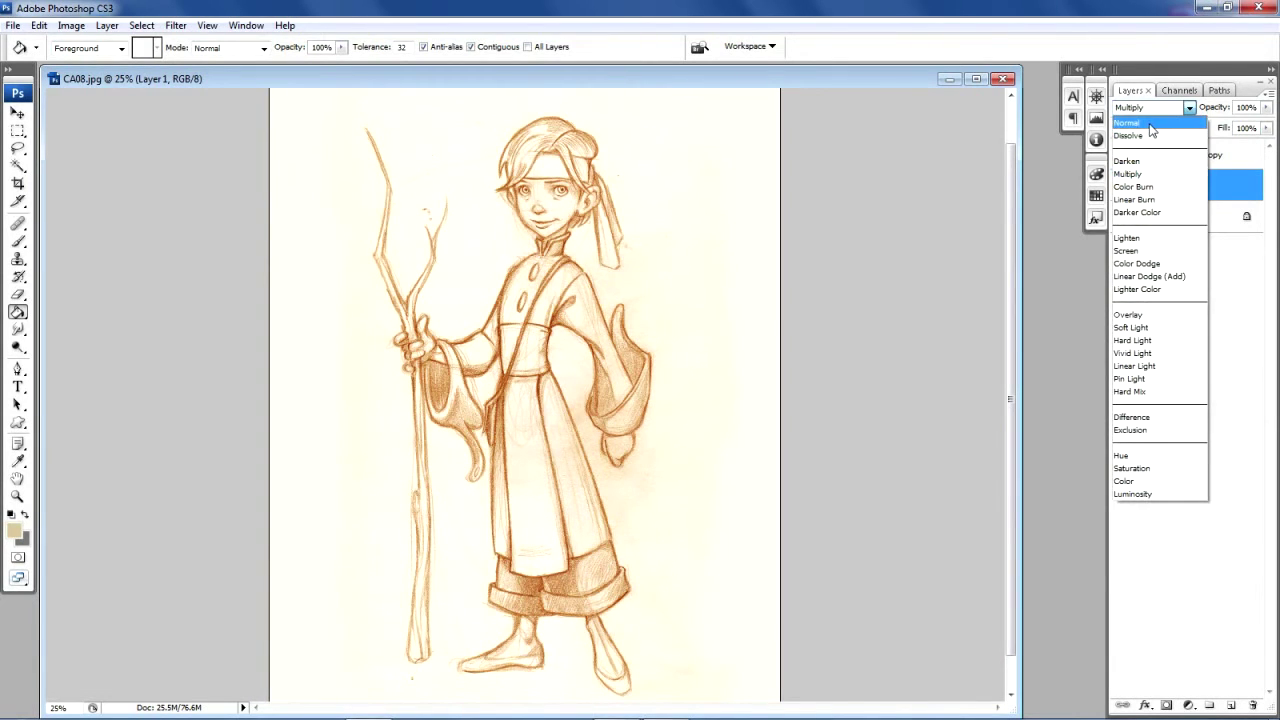
click(1140, 123)
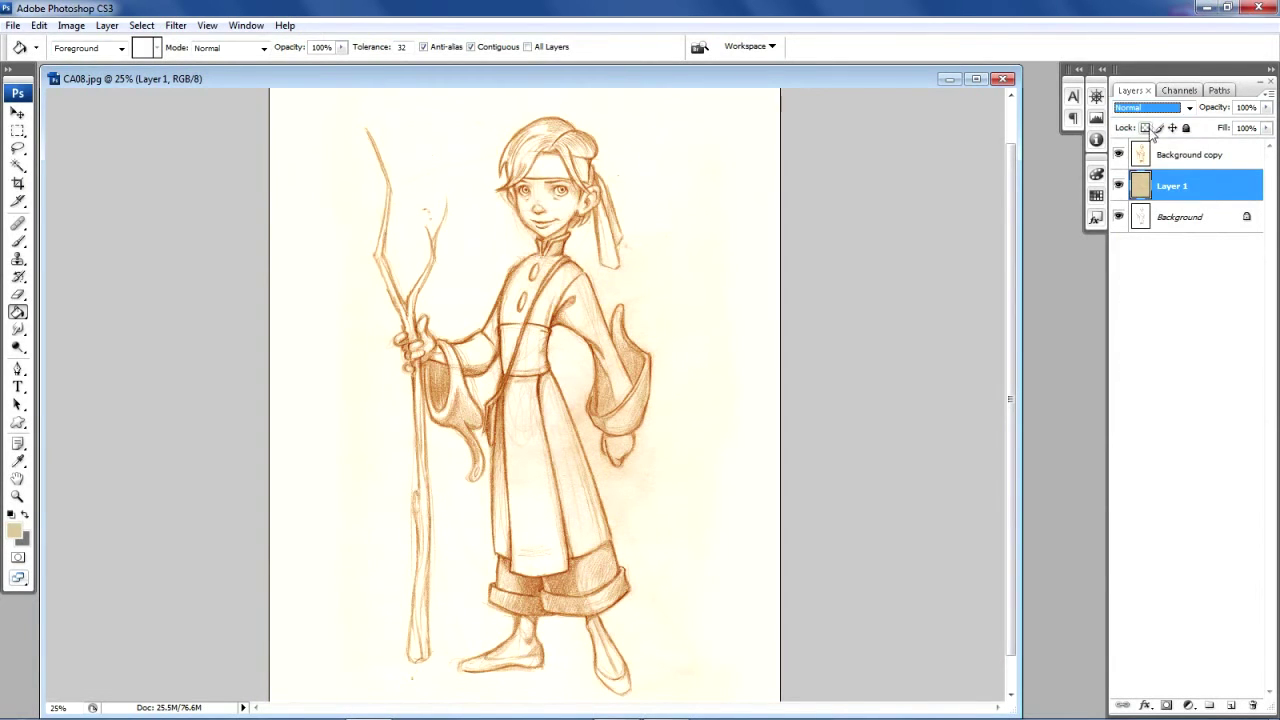
Set the Background copy sketch layer to Multiply so it sits over the tan paper
click(1181, 157)
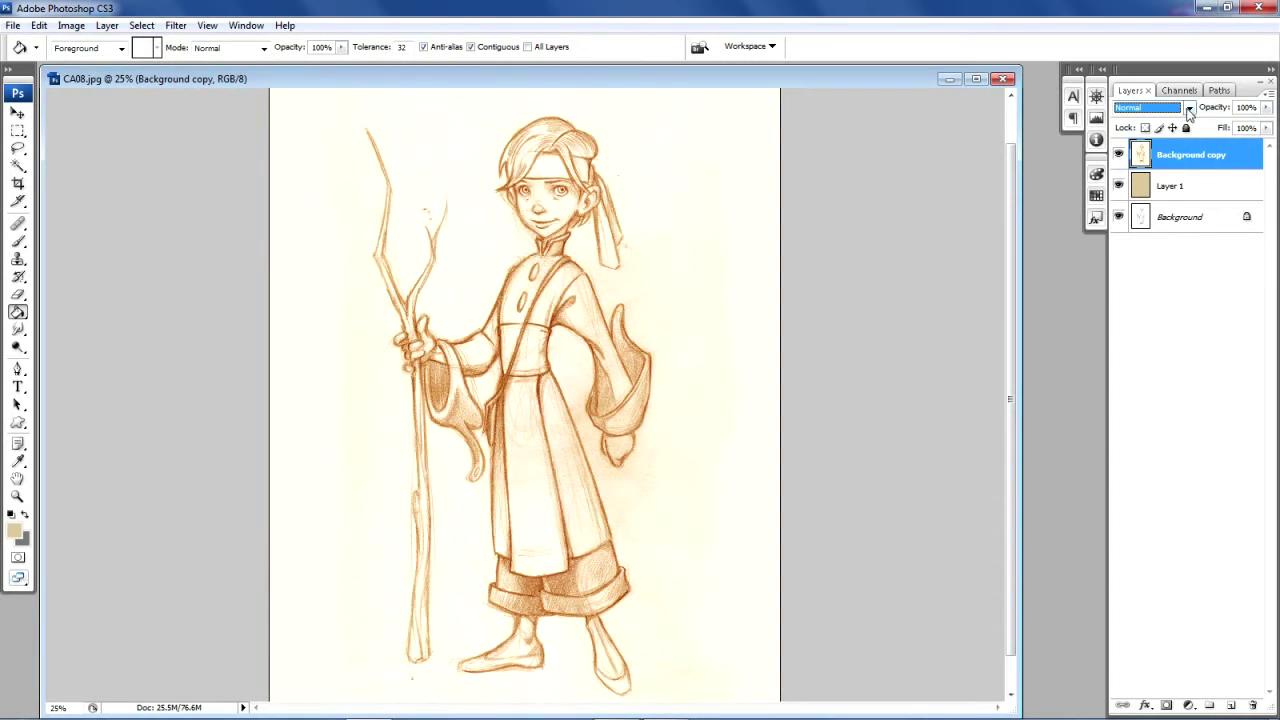
click(1189, 108)
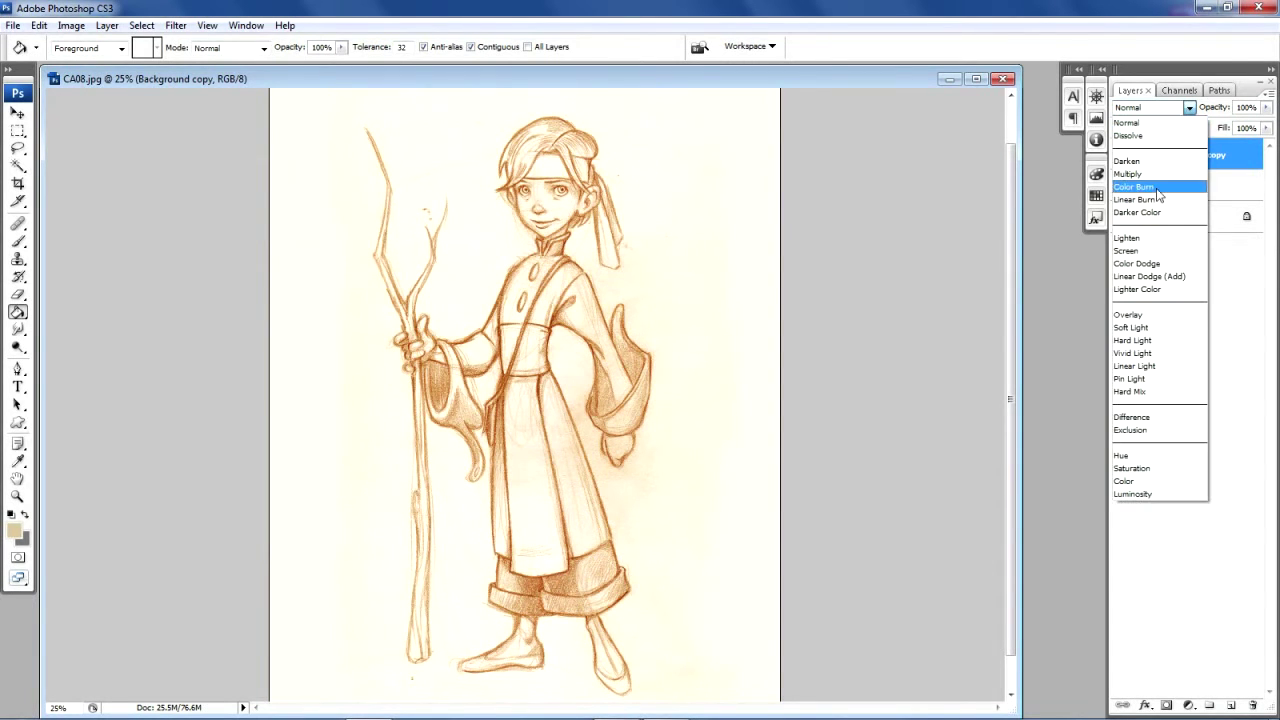
click(1150, 174)
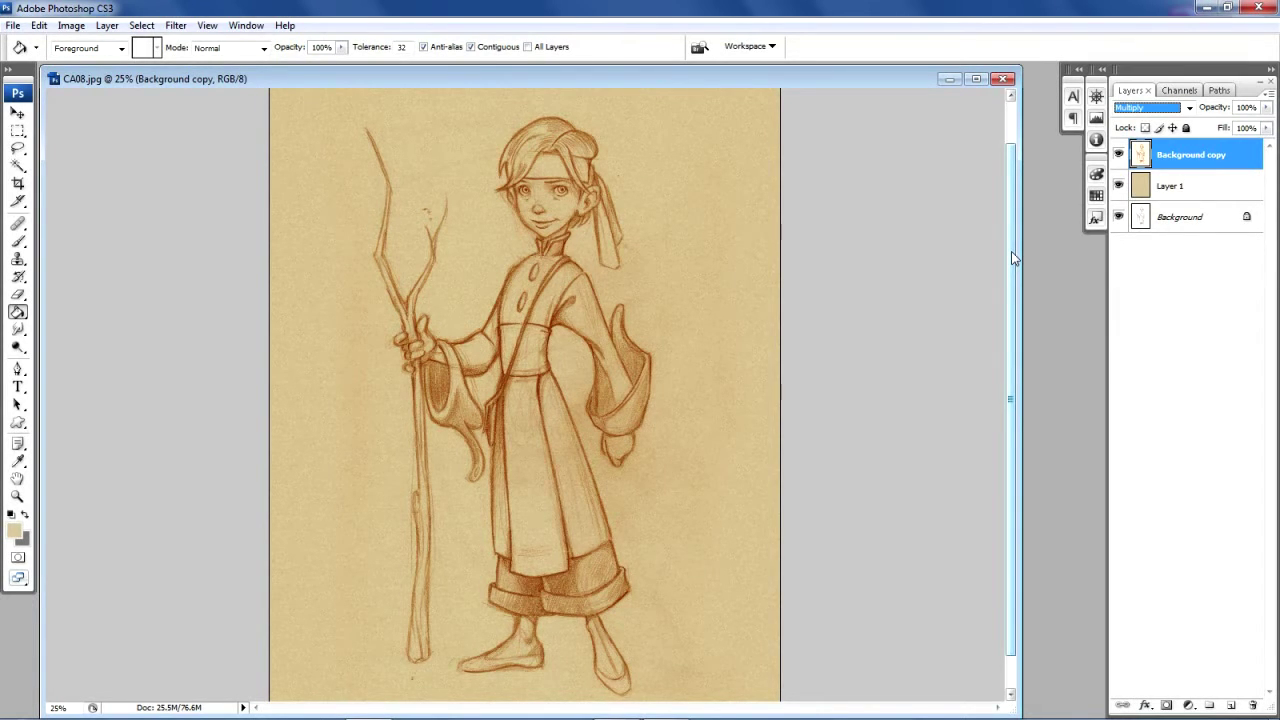
click(14, 535)
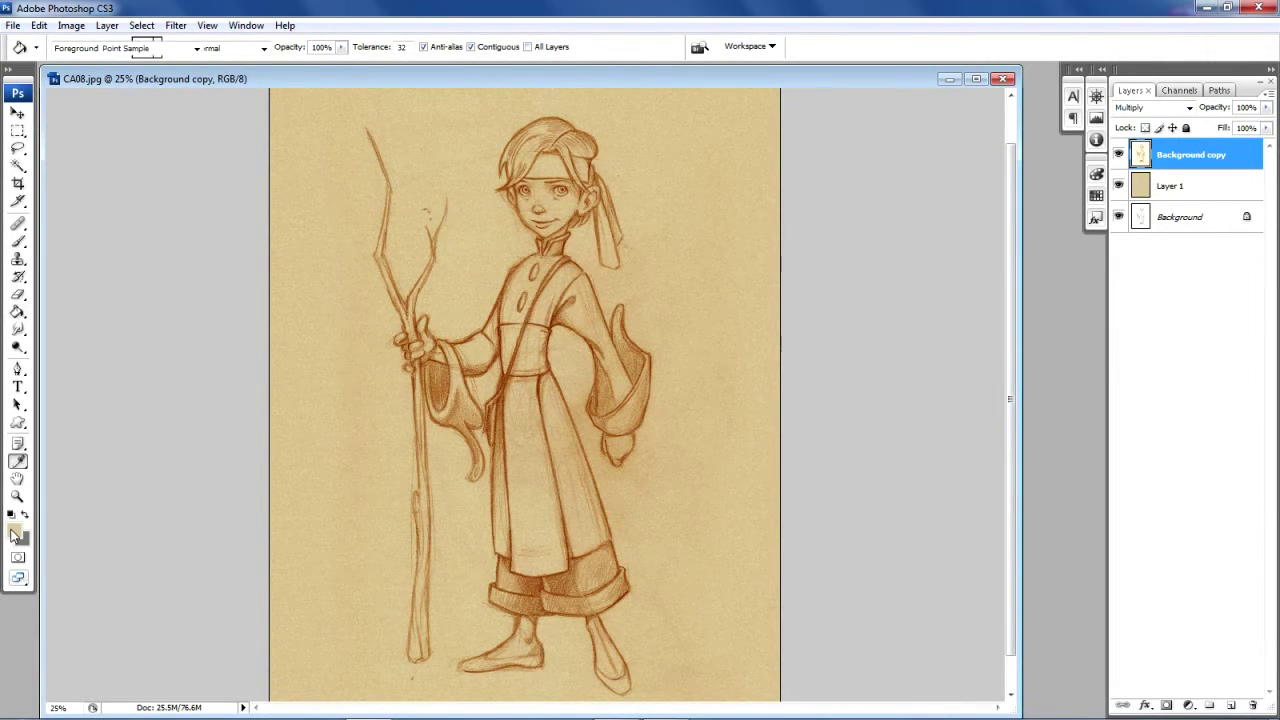
Set the foreground colour to pale cream f9edd4 and select the Brush tool
click(382, 287)
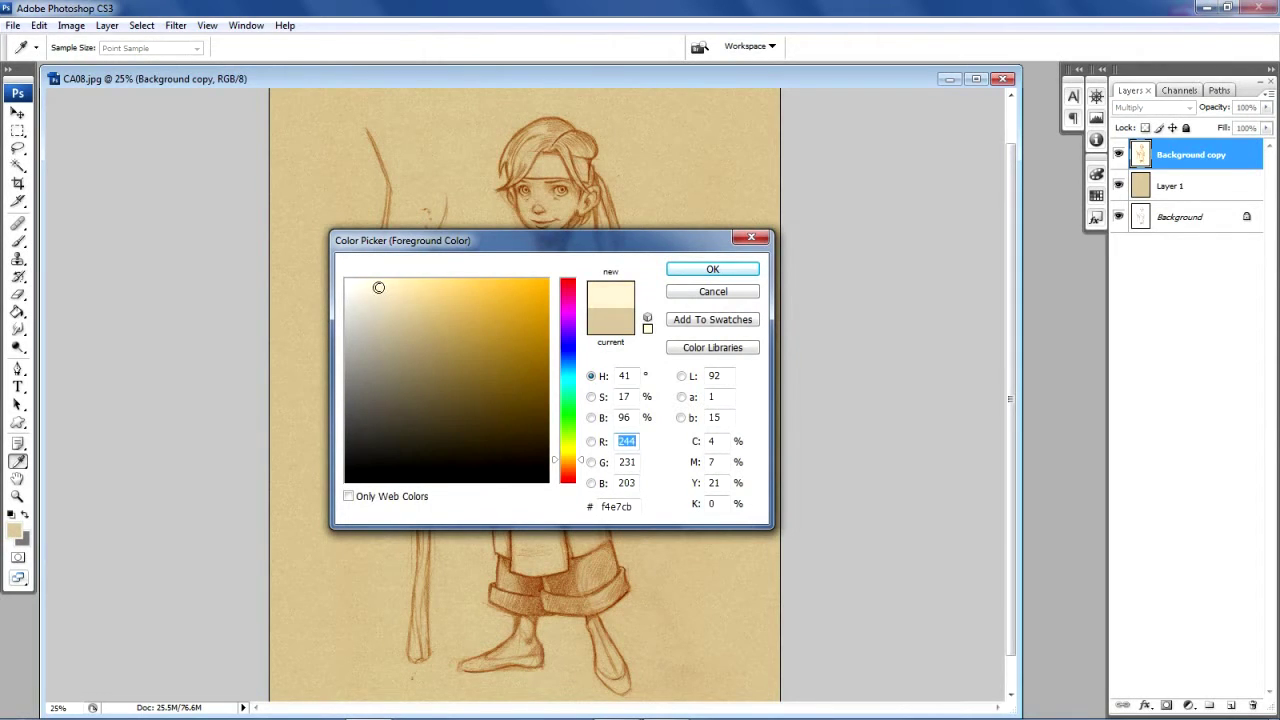
click(377, 285)
click(375, 284)
click(679, 269)
key(g)
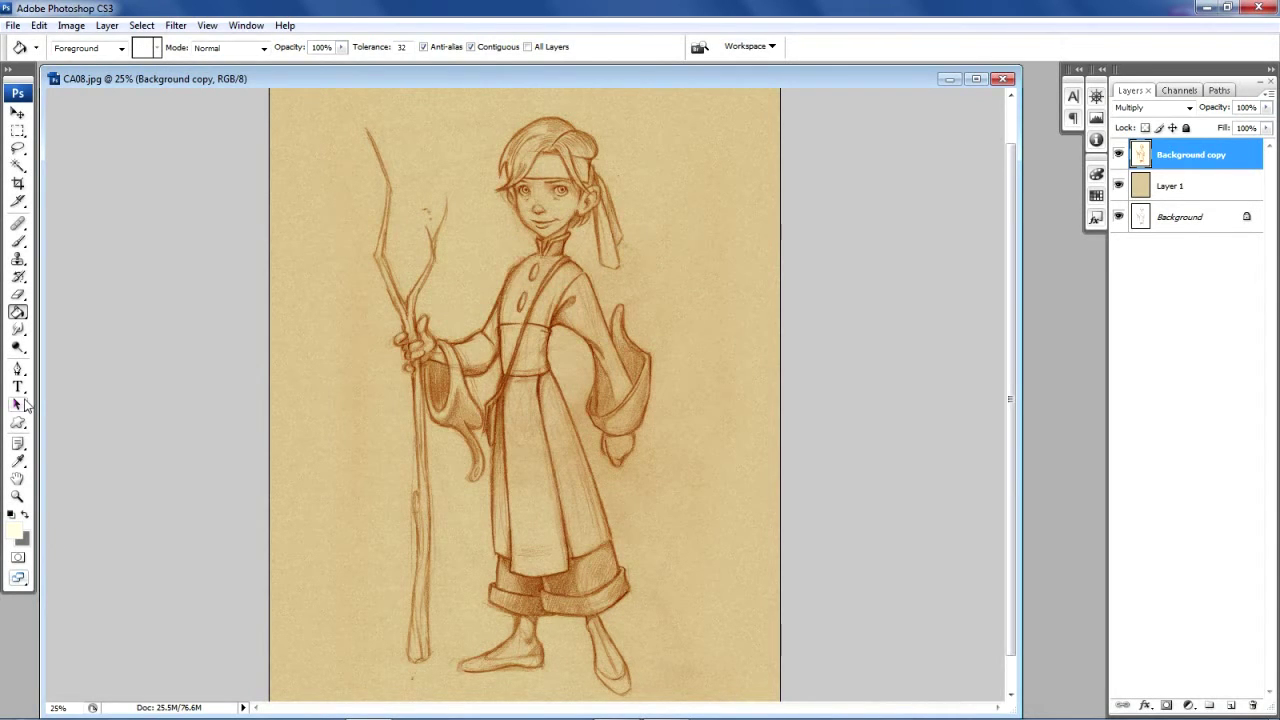
click(19, 243)
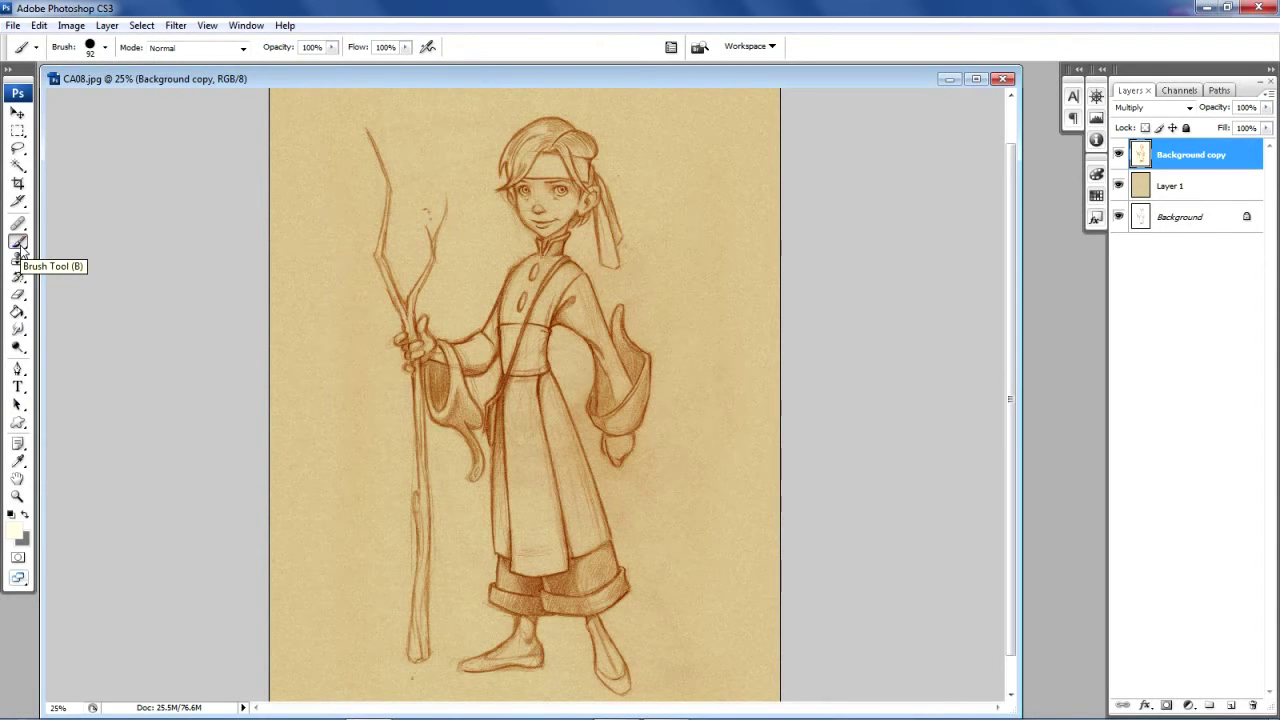
Select the Chalk 36 px brush preset and resize its diameter to 76 px
click(105, 48)
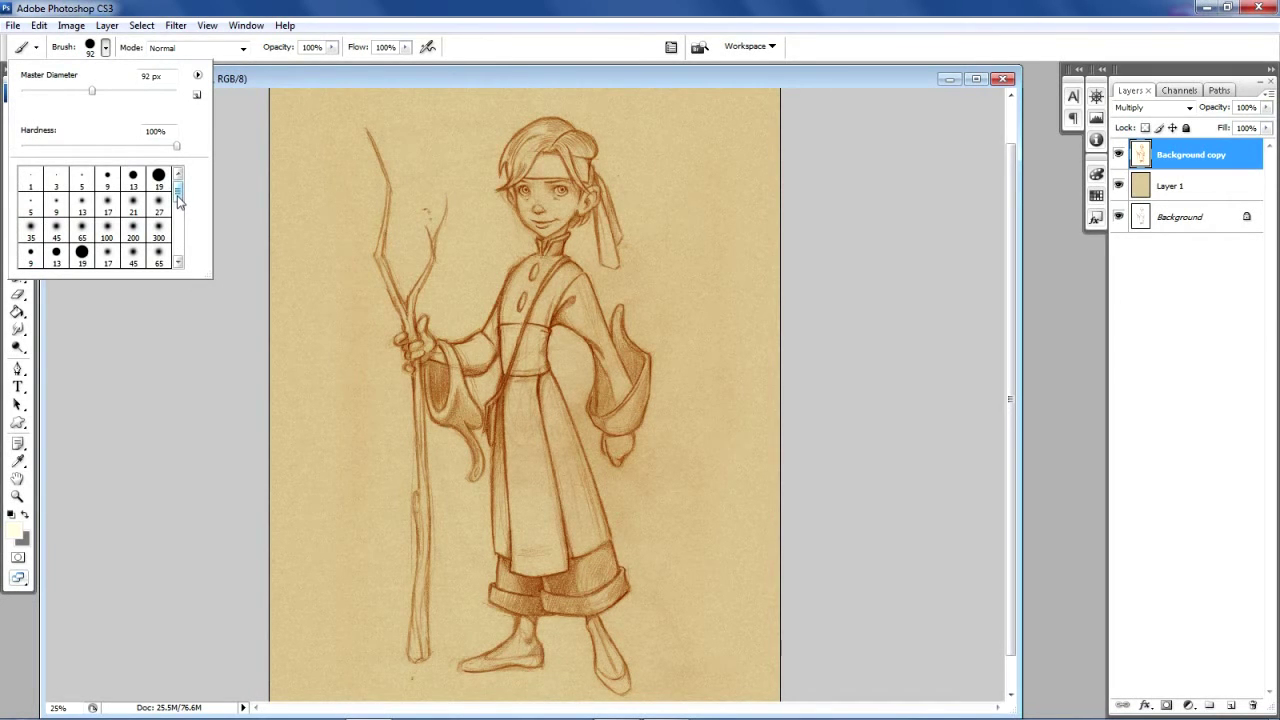
drag(179, 200, 180, 228)
drag(180, 228, 180, 241)
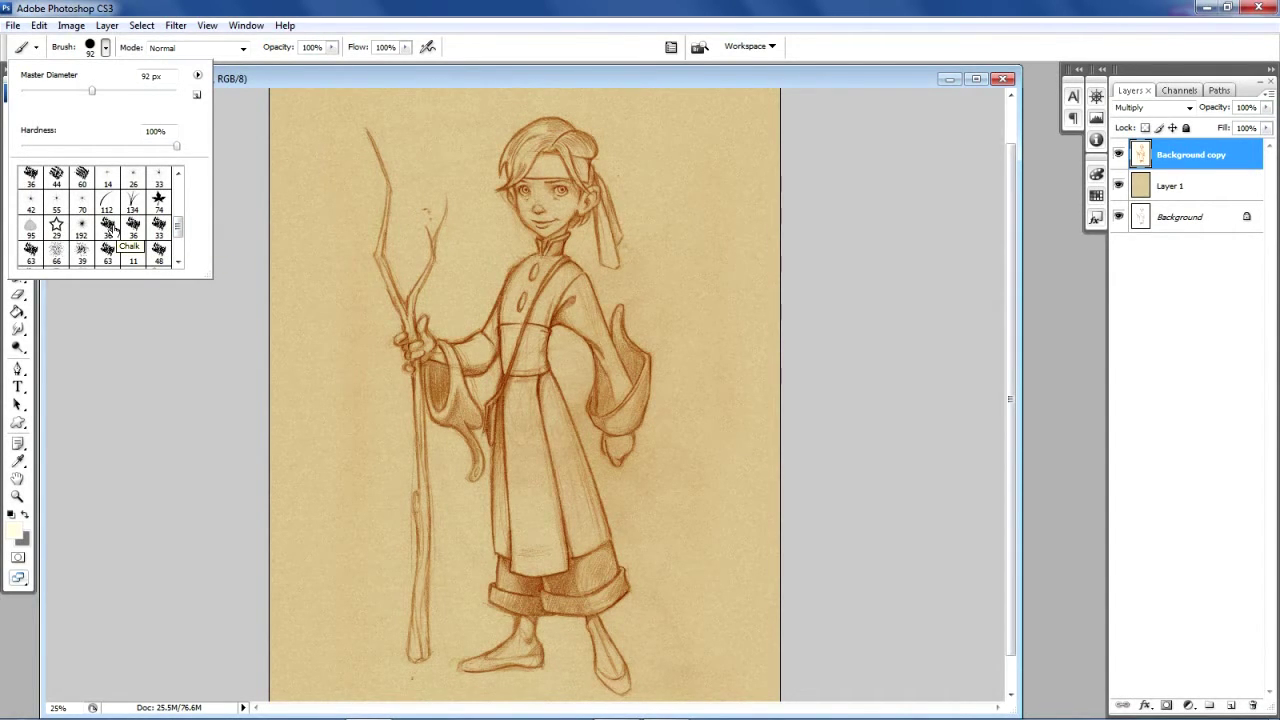
click(107, 234)
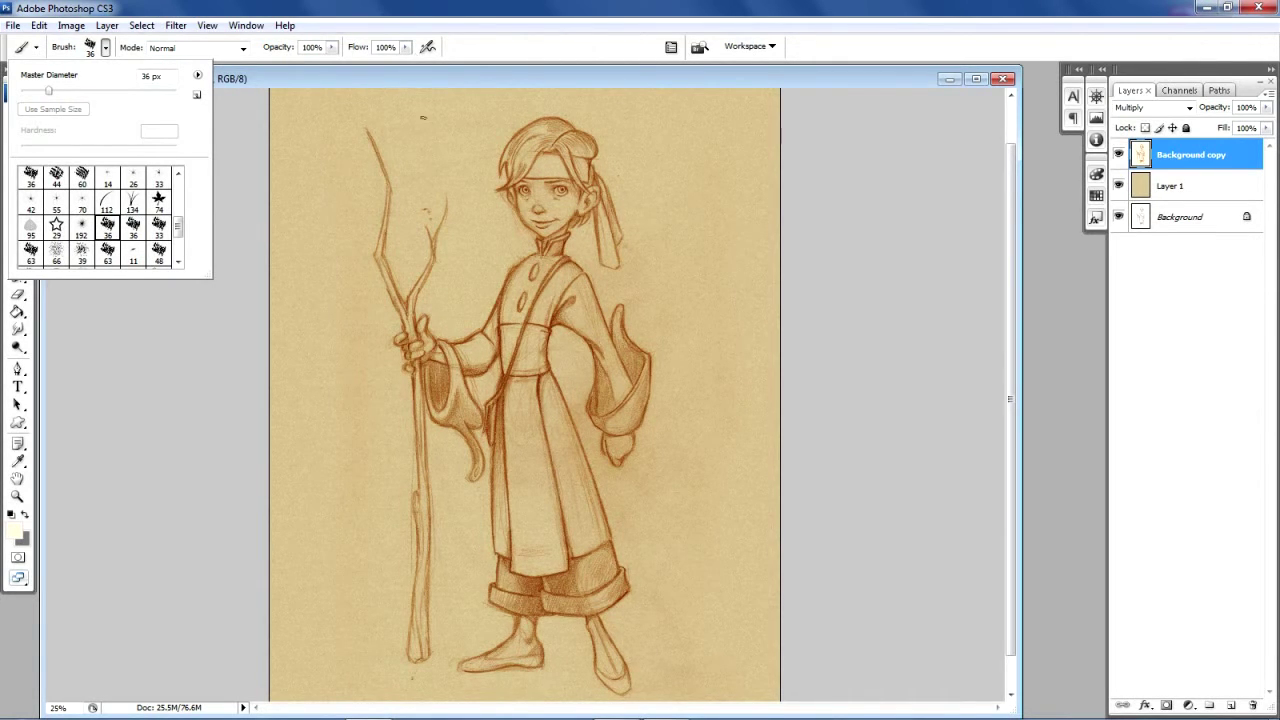
click(104, 90)
drag(104, 90, 87, 90)
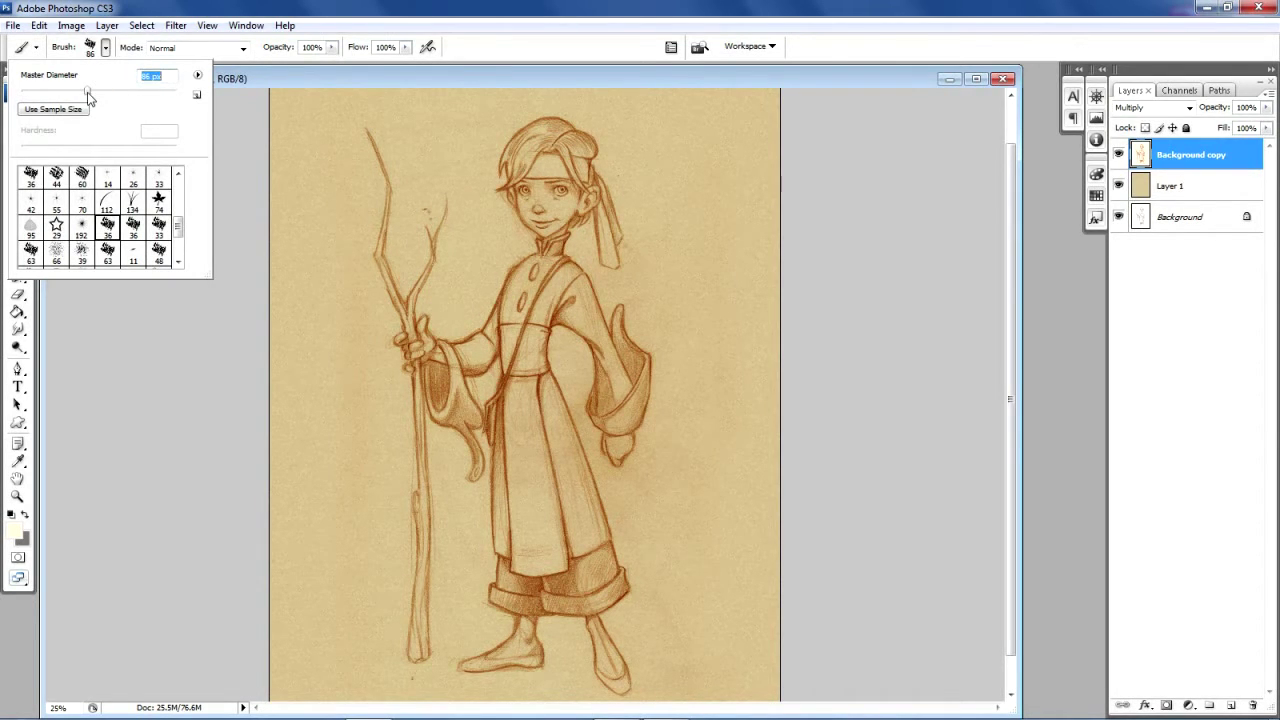
drag(87, 91, 80, 90)
click(226, 160)
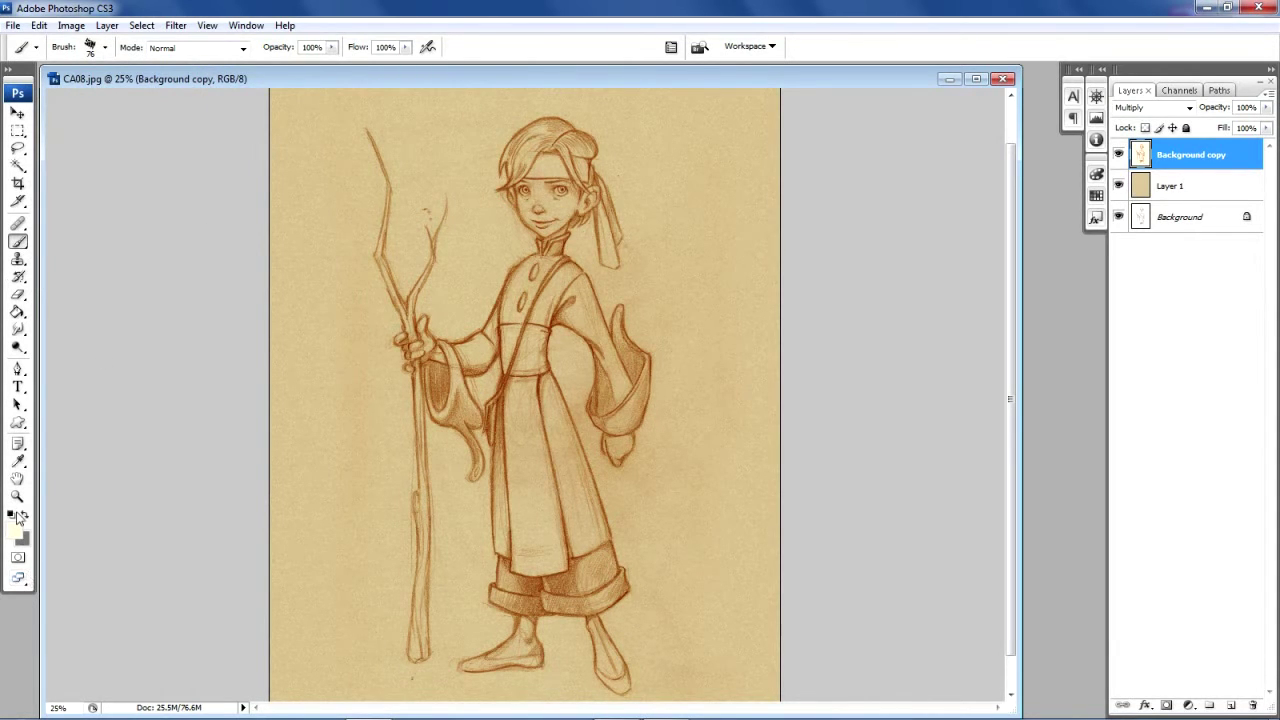
click(17, 496)
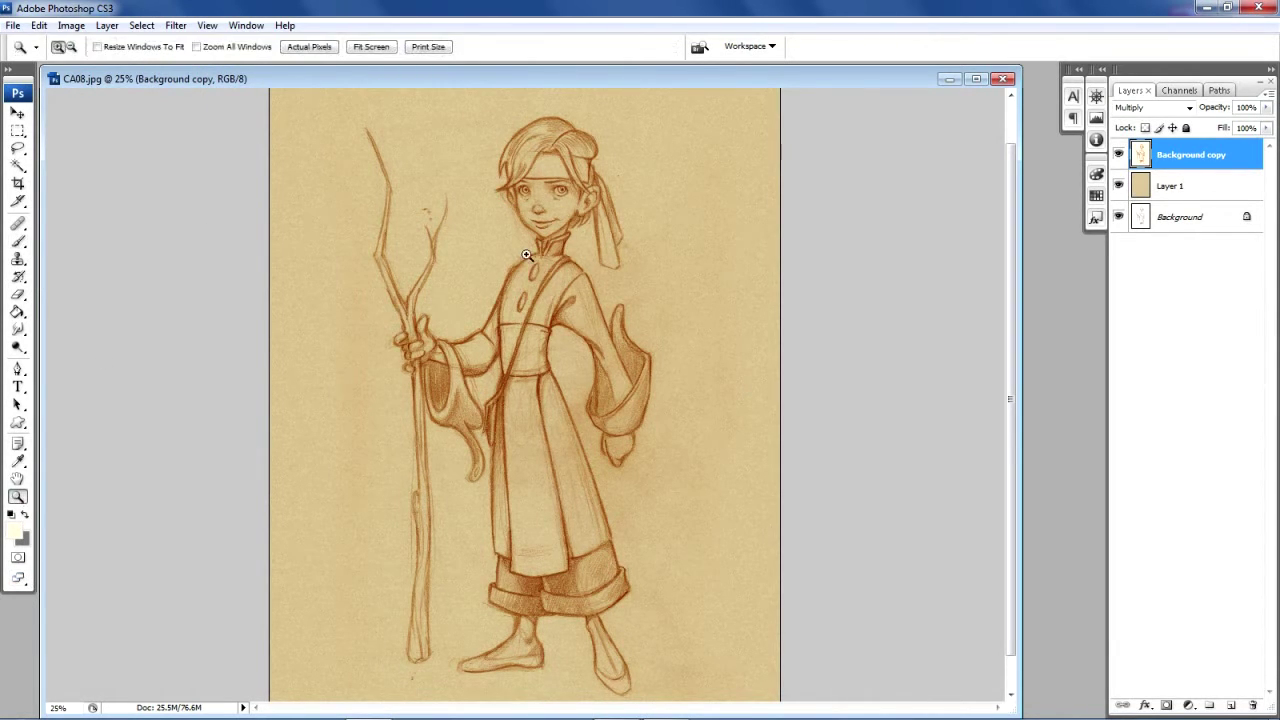
Zoom to 66.7% on the character's head and widen the document window
click(526, 255)
click(560, 540)
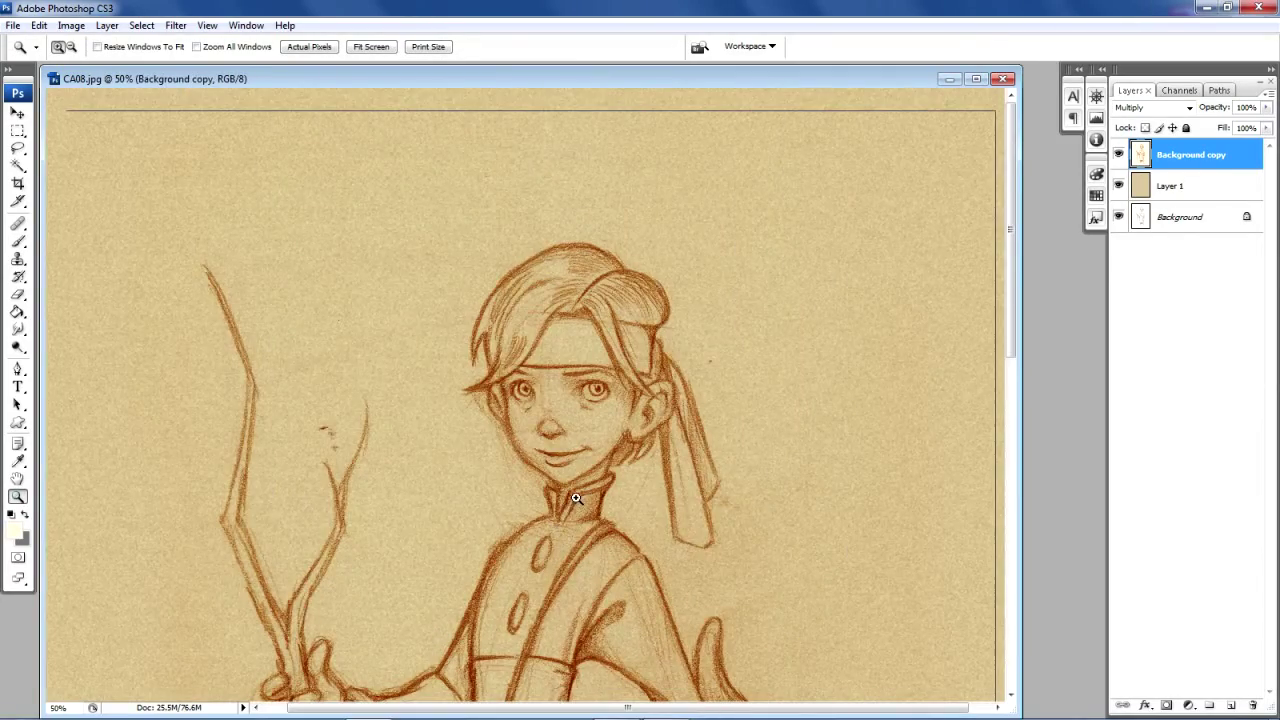
click(576, 498)
drag(1020, 430, 1050, 430)
drag(1040, 367, 1040, 347)
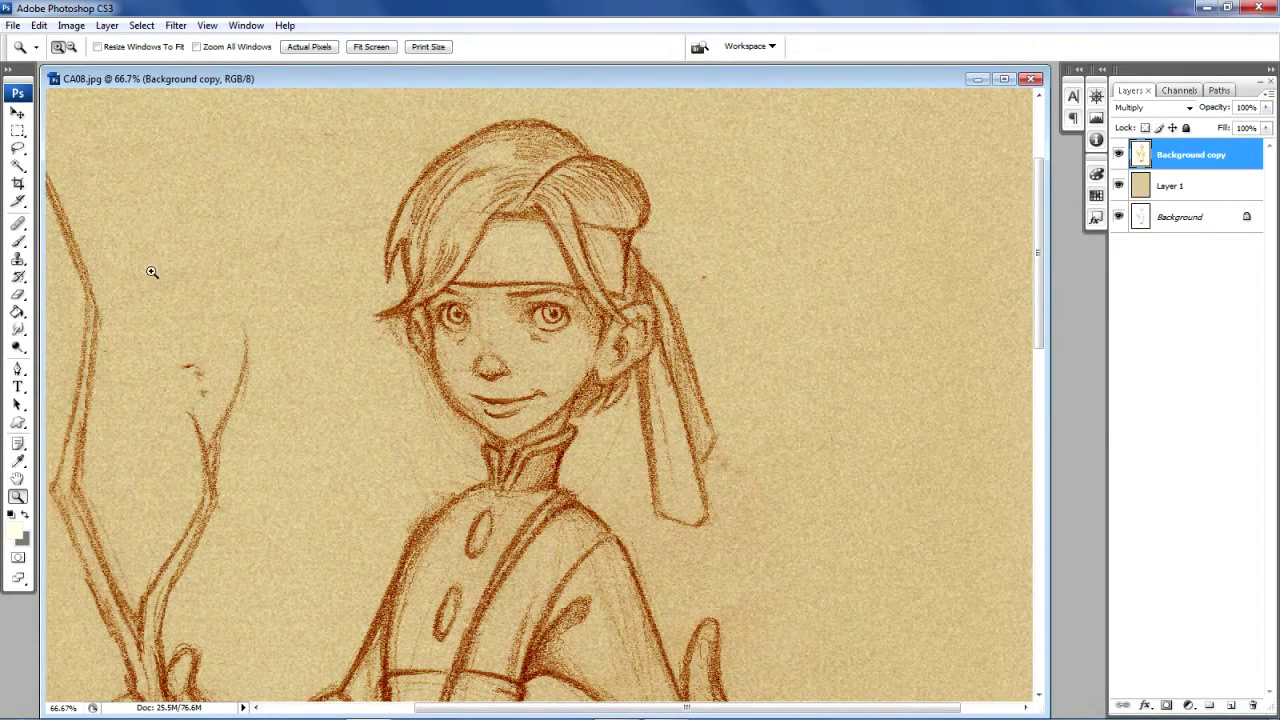
Set the Brush tool's opacity to 30%
click(19, 242)
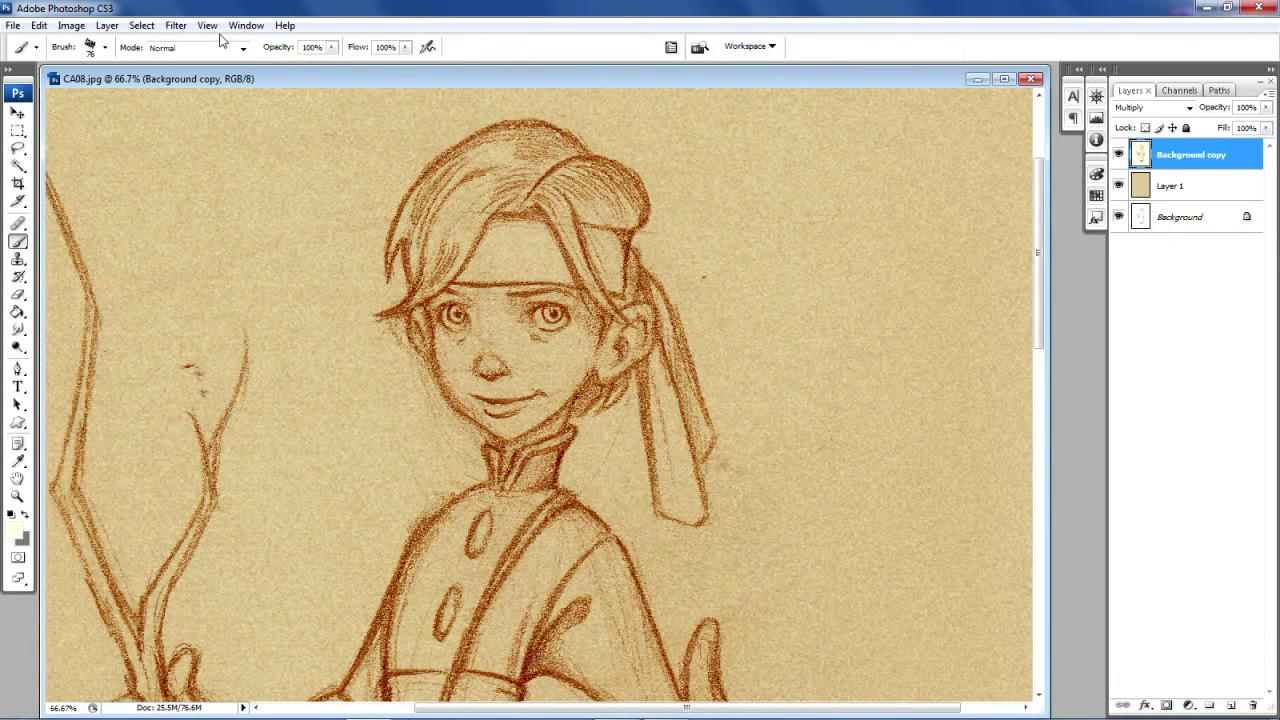
click(333, 48)
drag(309, 63, 277, 63)
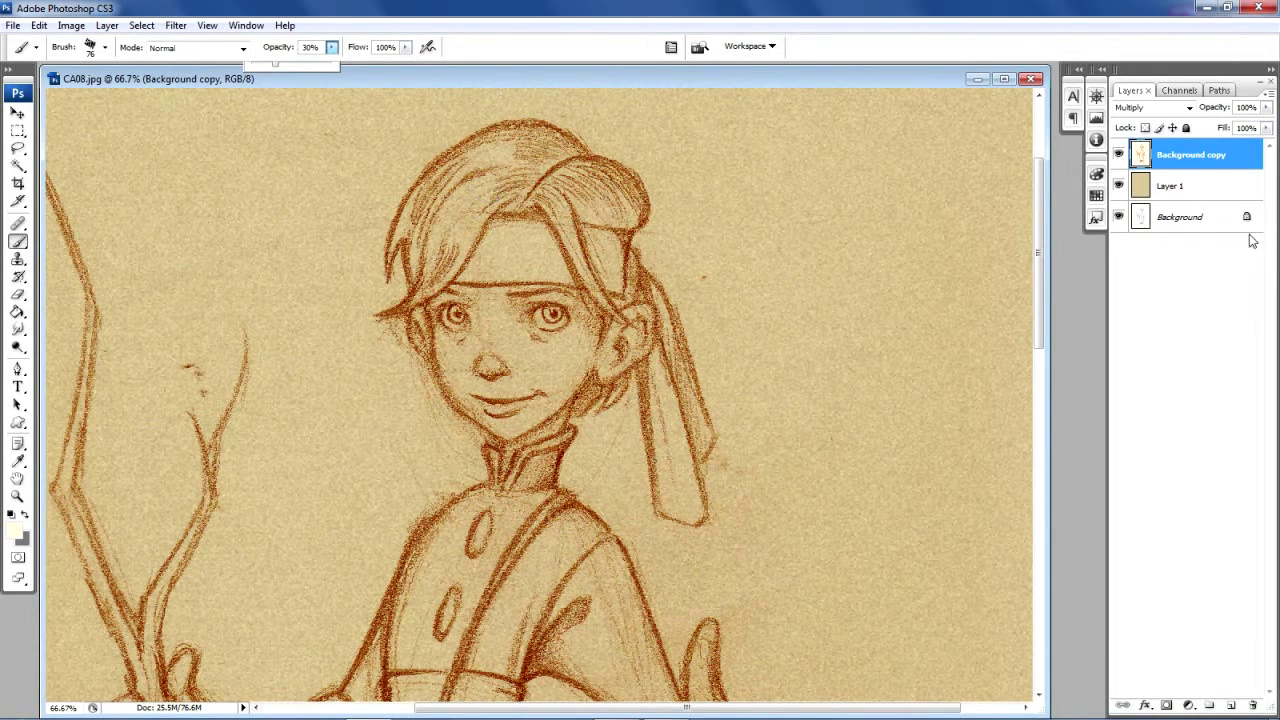
click(1231, 707)
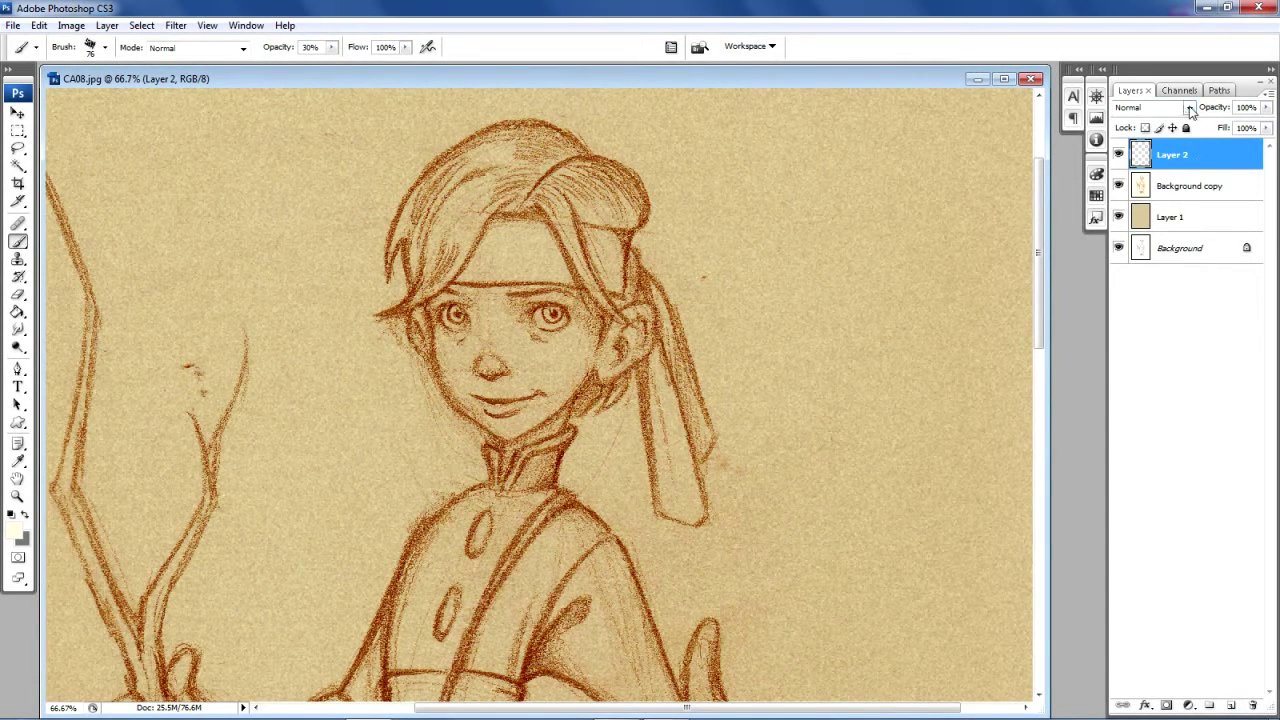
Set the new Layer 2 to Overlay blending
click(1190, 108)
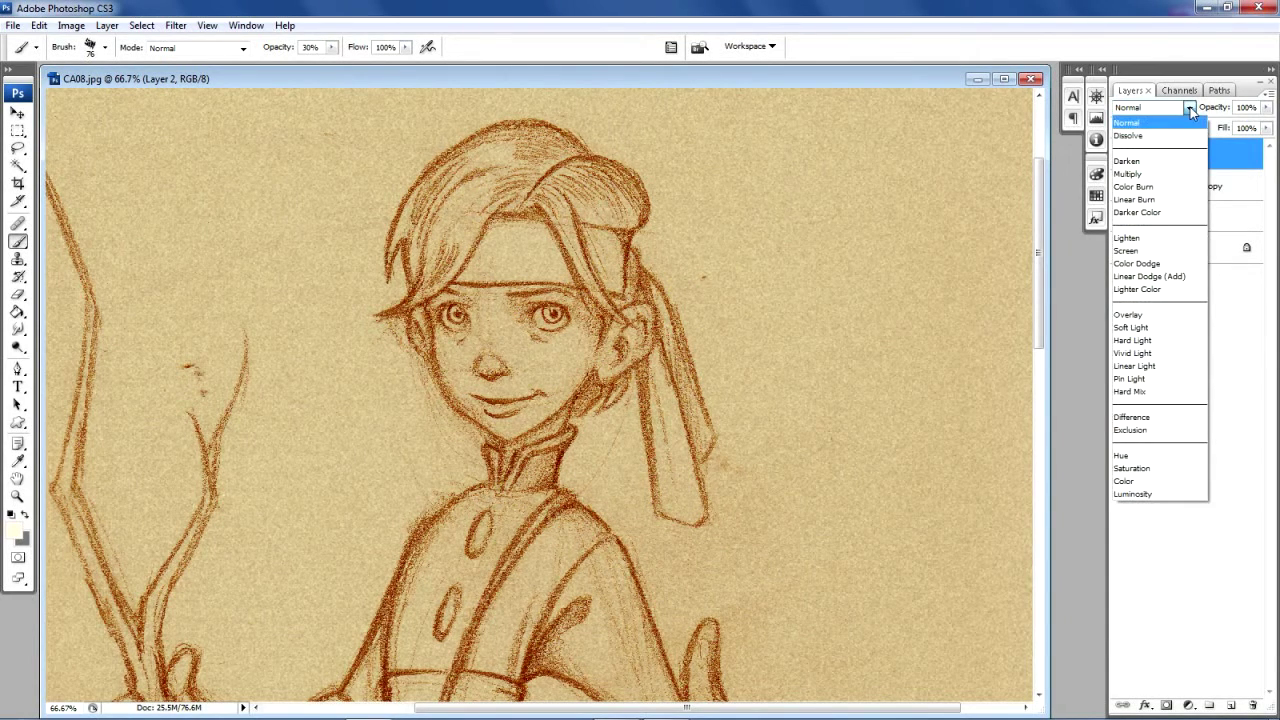
click(1155, 316)
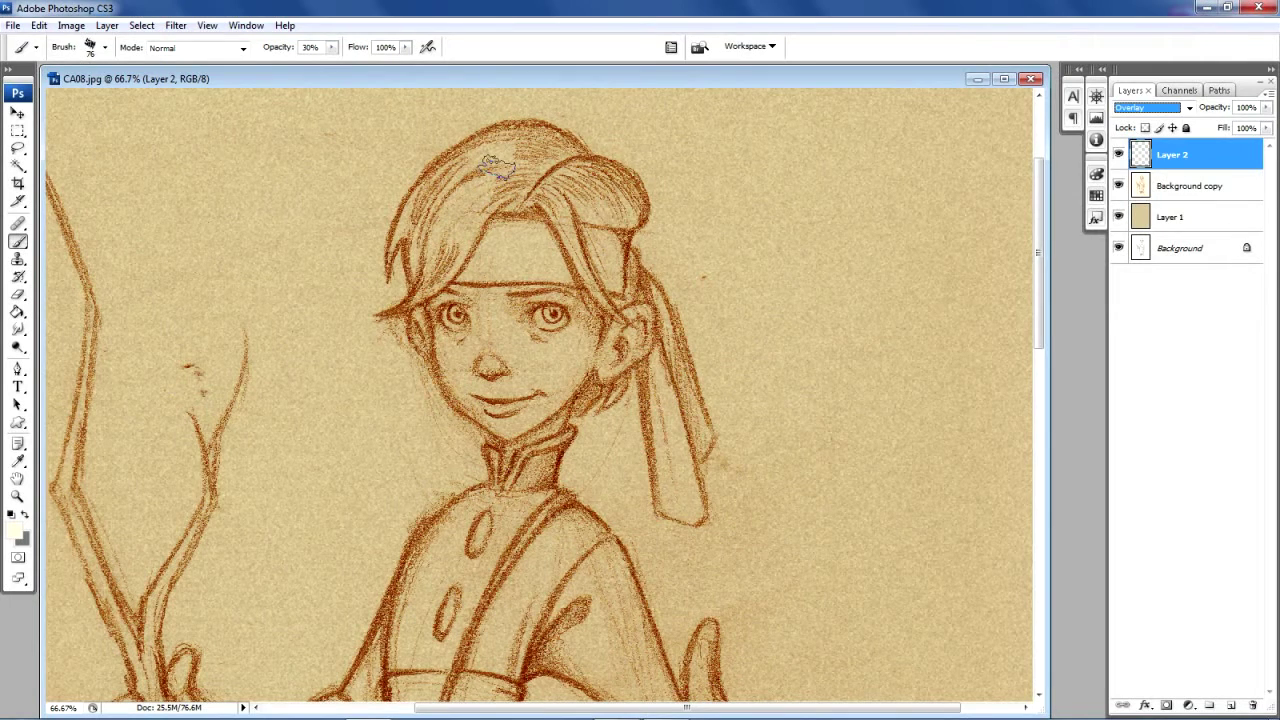
Paint cream chalk highlights on Layer 2 over the hair, forehead, cheeks and chin
mouse_move(497, 167)
mouse_down()
mouse_move(430, 250)
mouse_move(454, 258)
mouse_up()
mouse_move(498, 186)
mouse_down()
mouse_move(430, 212)
mouse_move(609, 212)
mouse_up()
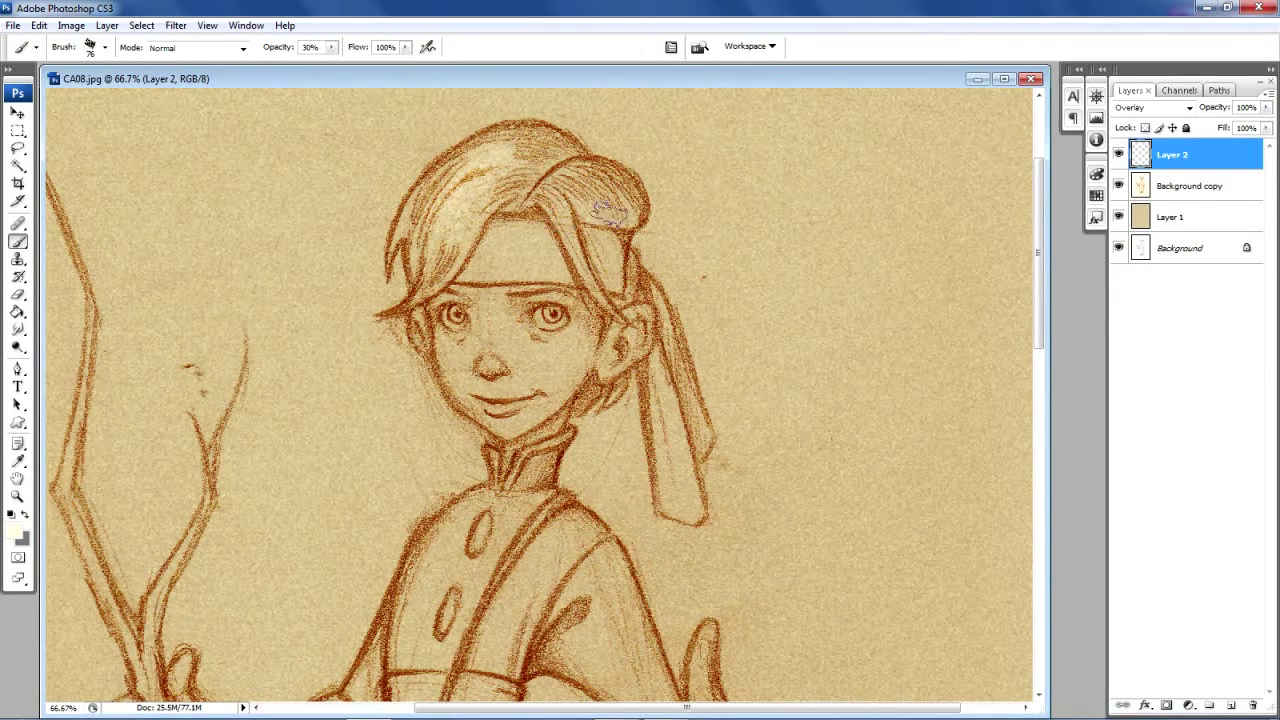
mouse_move(609, 212)
mouse_down()
mouse_move(540, 273)
mouse_move(545, 254)
mouse_up()
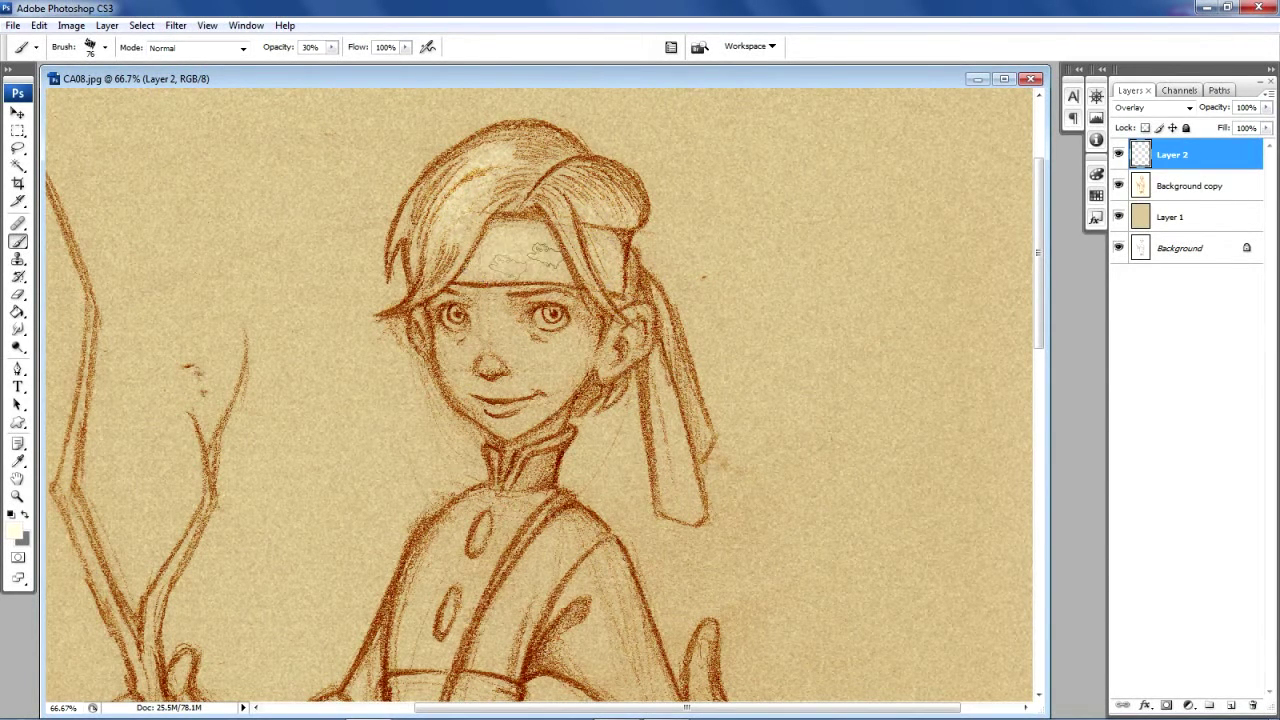
drag(545, 252, 532, 234)
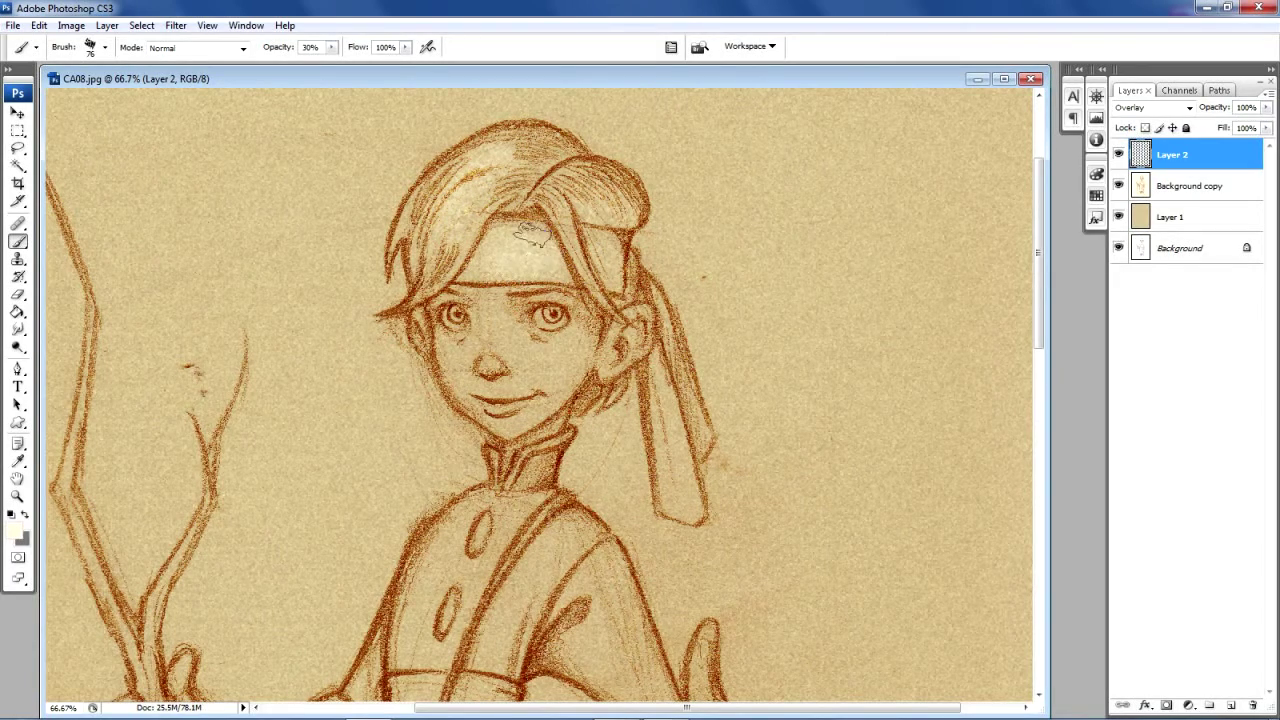
drag(1040, 276, 1042, 302)
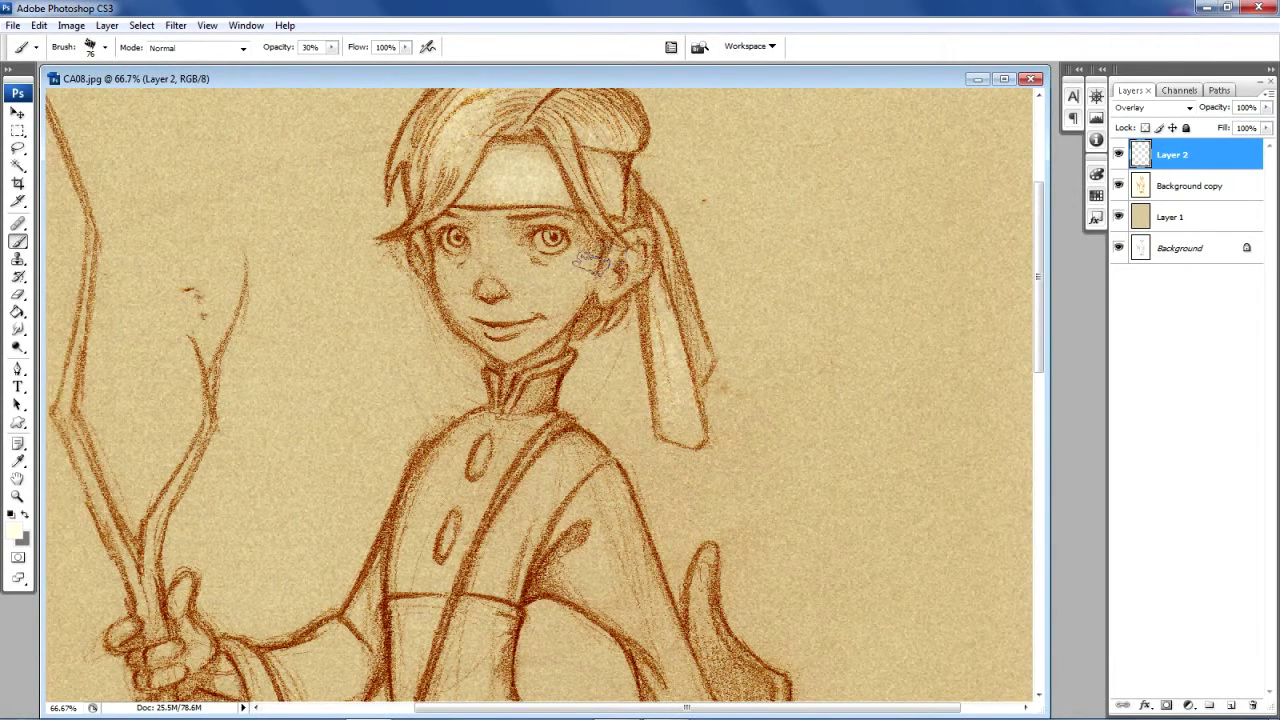
mouse_move(540, 270)
mouse_down()
mouse_move(564, 273)
mouse_move(550, 300)
mouse_up()
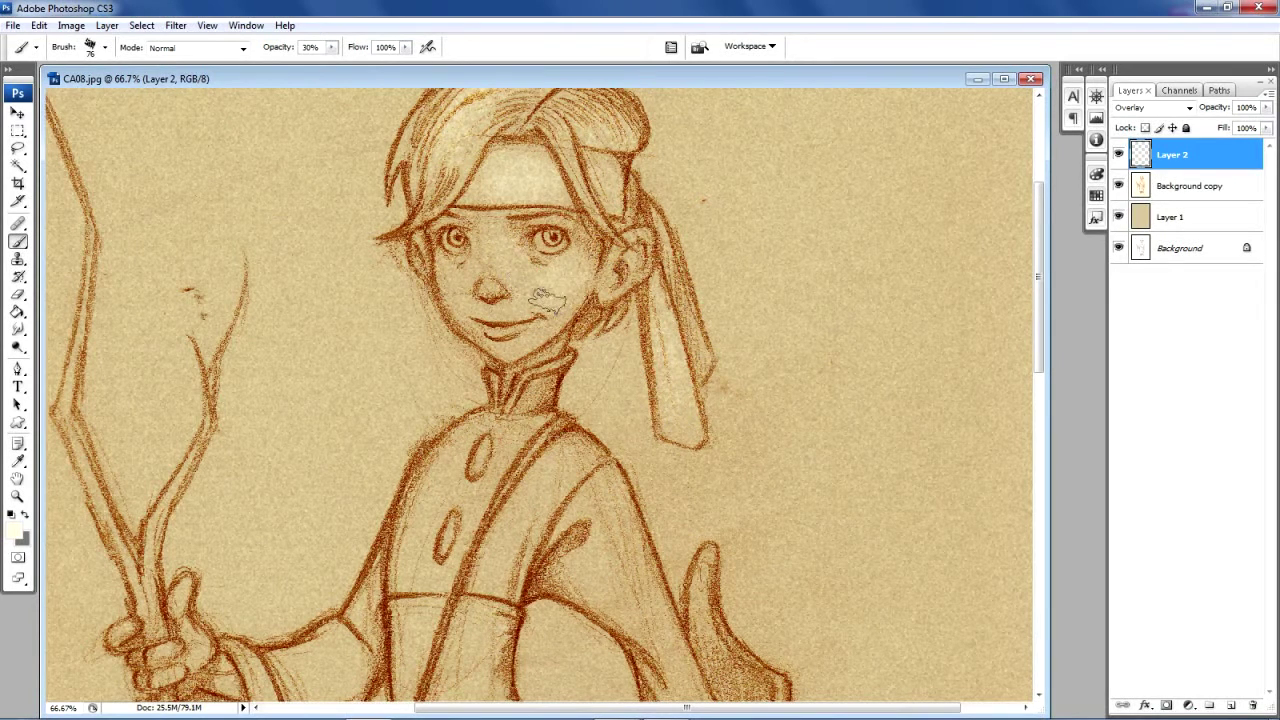
drag(455, 278, 510, 345)
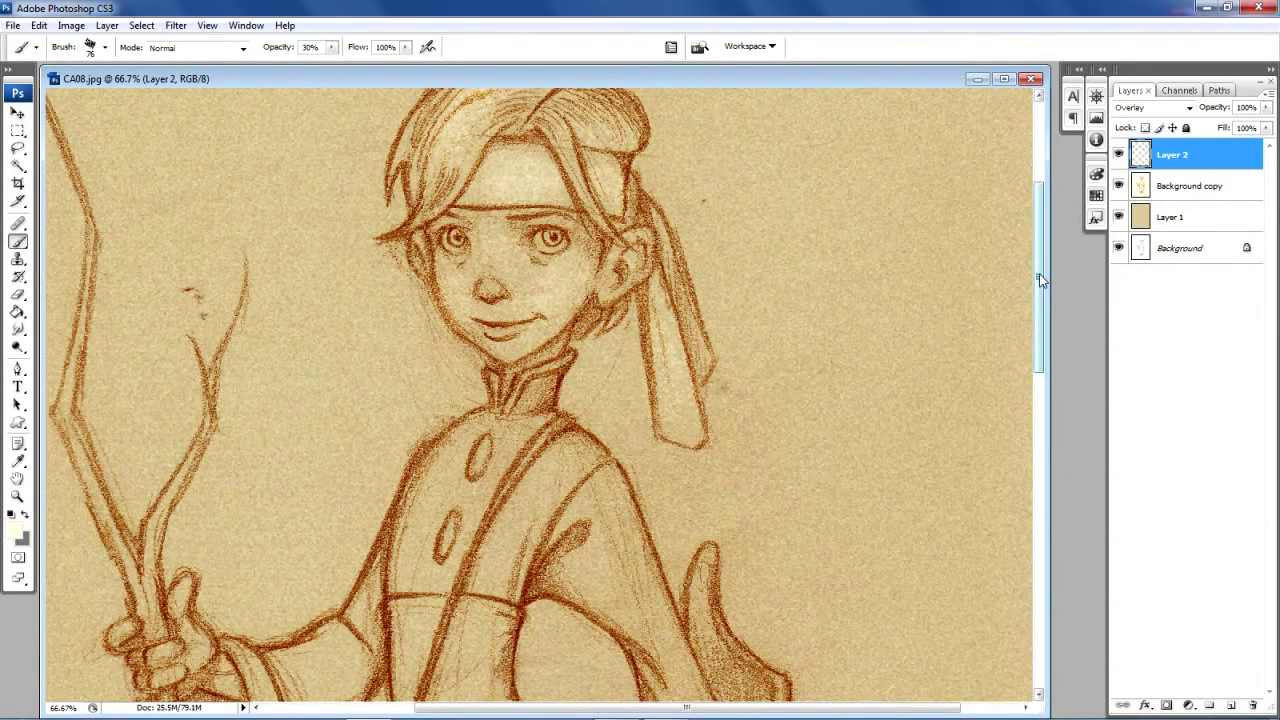
Brush cream highlights along the sleeve, inner sleeve, upper sleeve and inner lower sleeve
scroll(1040, 277, up, 1)
drag(1040, 277, 1044, 358)
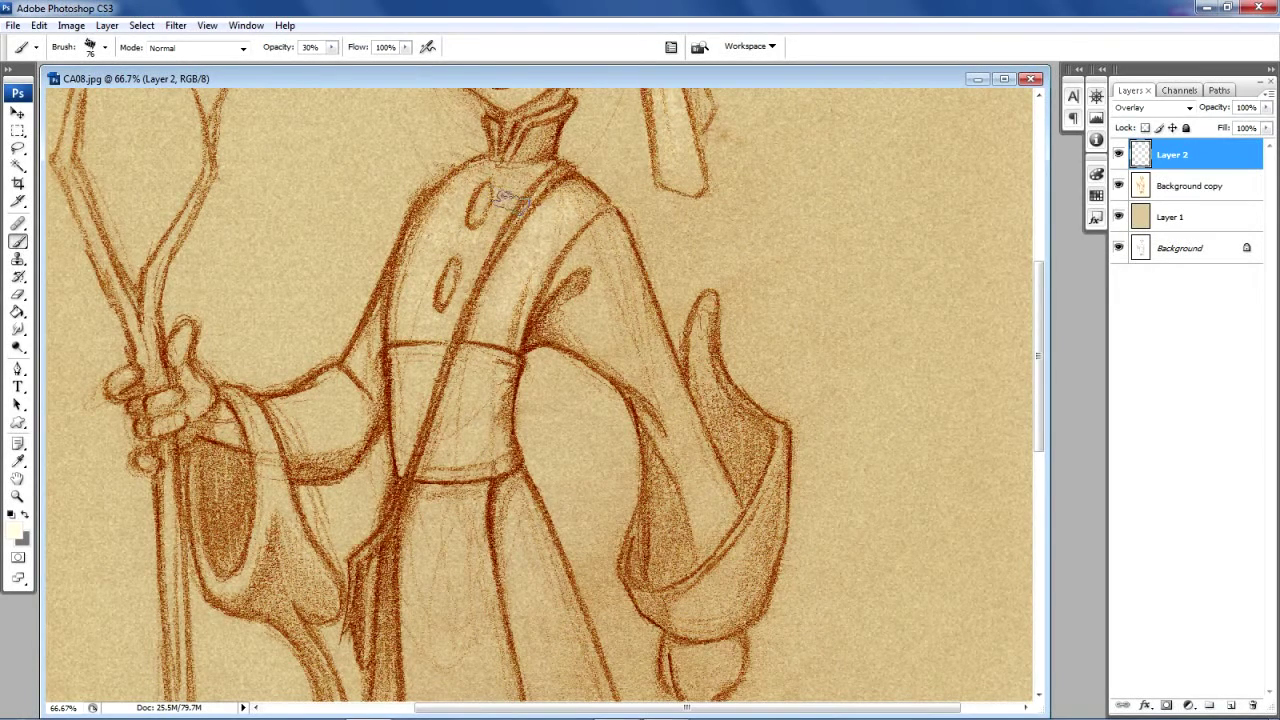
drag(355, 403, 262, 445)
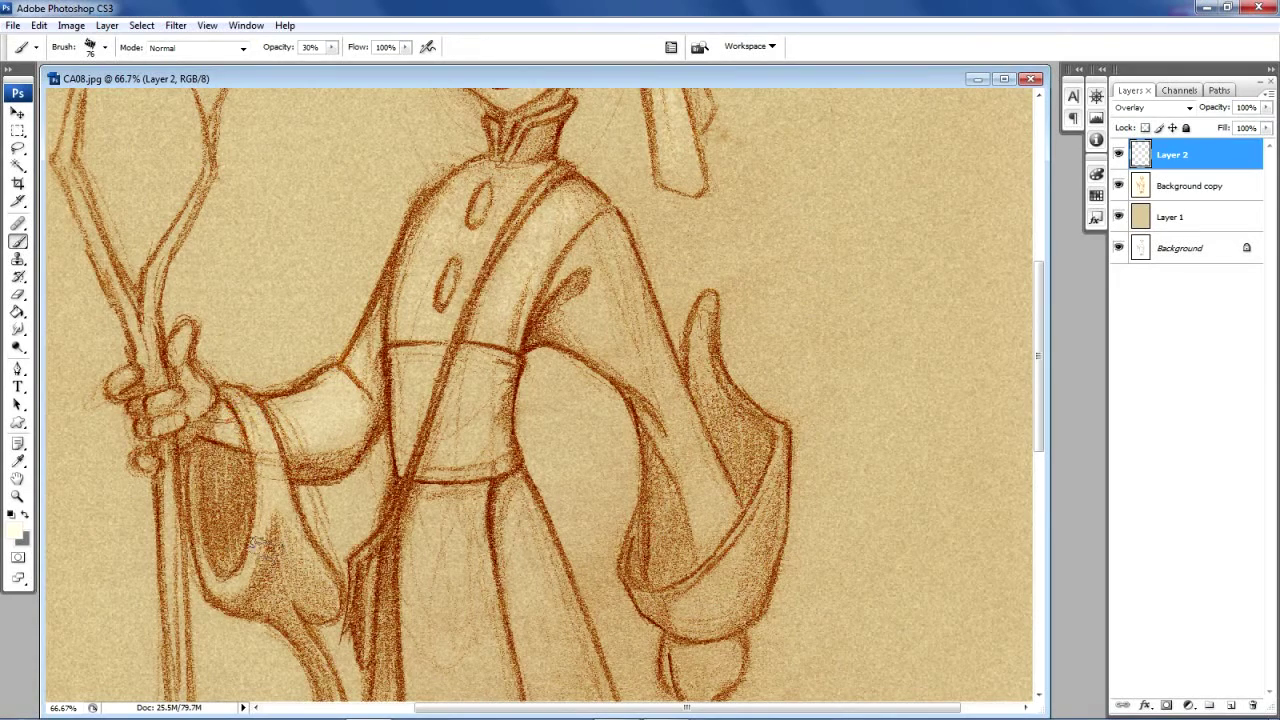
mouse_move(250, 495)
mouse_down()
mouse_move(208, 420)
mouse_move(188, 334)
mouse_move(168, 422)
mouse_up()
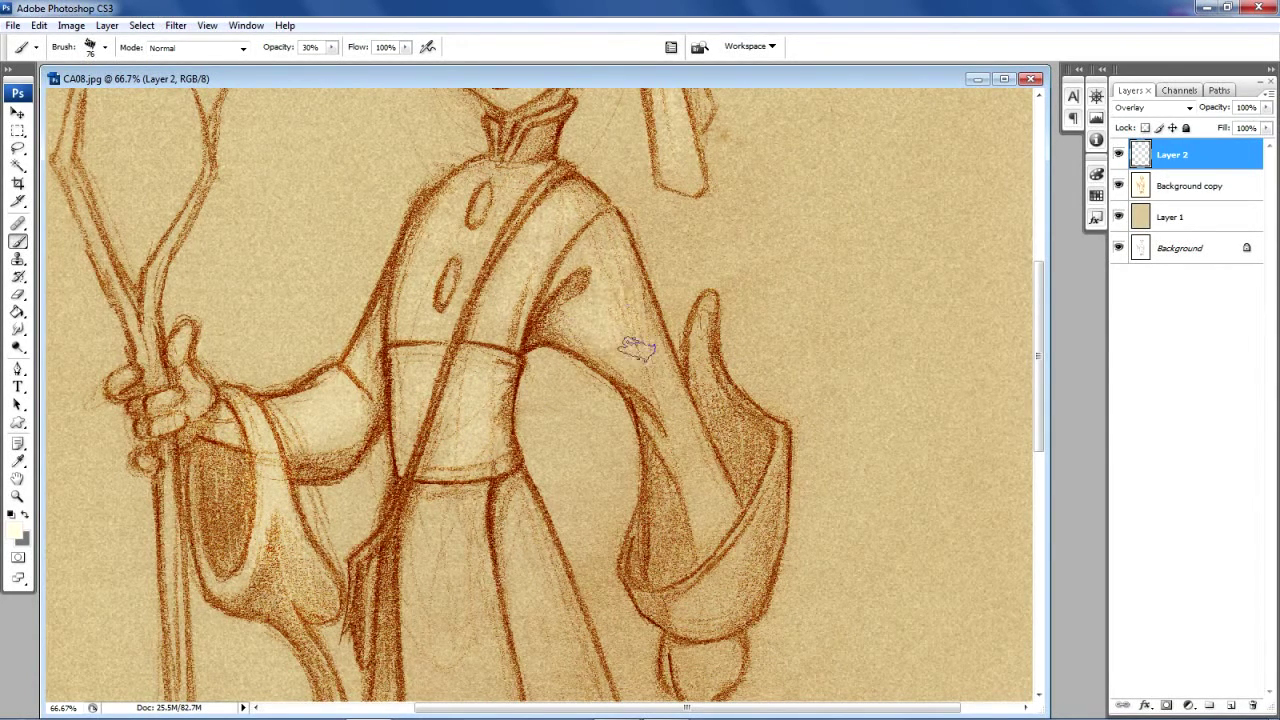
drag(634, 343, 611, 286)
mouse_move(720, 520)
mouse_down()
mouse_move(779, 526)
mouse_move(688, 614)
mouse_up()
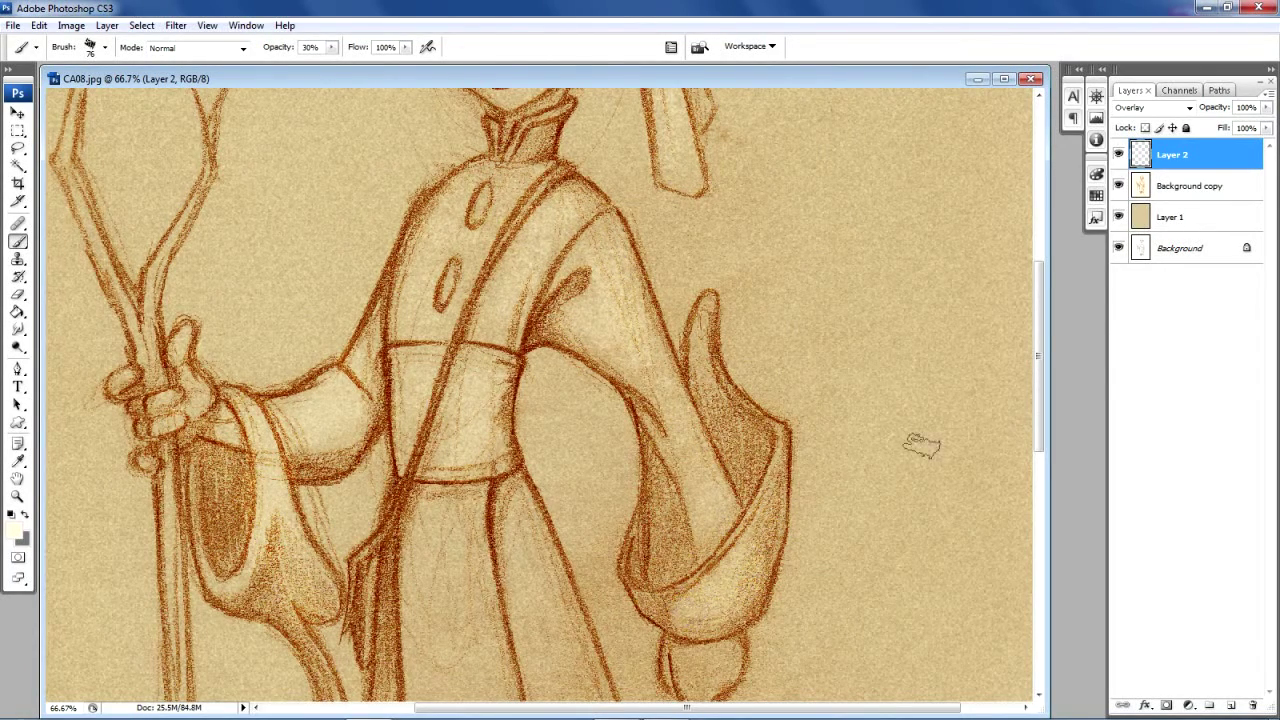
Lighten the small cuff, the robe's centre and its left fold
drag(1036, 322, 1040, 457)
mouse_move(706, 332)
mouse_down()
mouse_move(700, 345)
mouse_move(706, 309)
mouse_move(722, 315)
mouse_up()
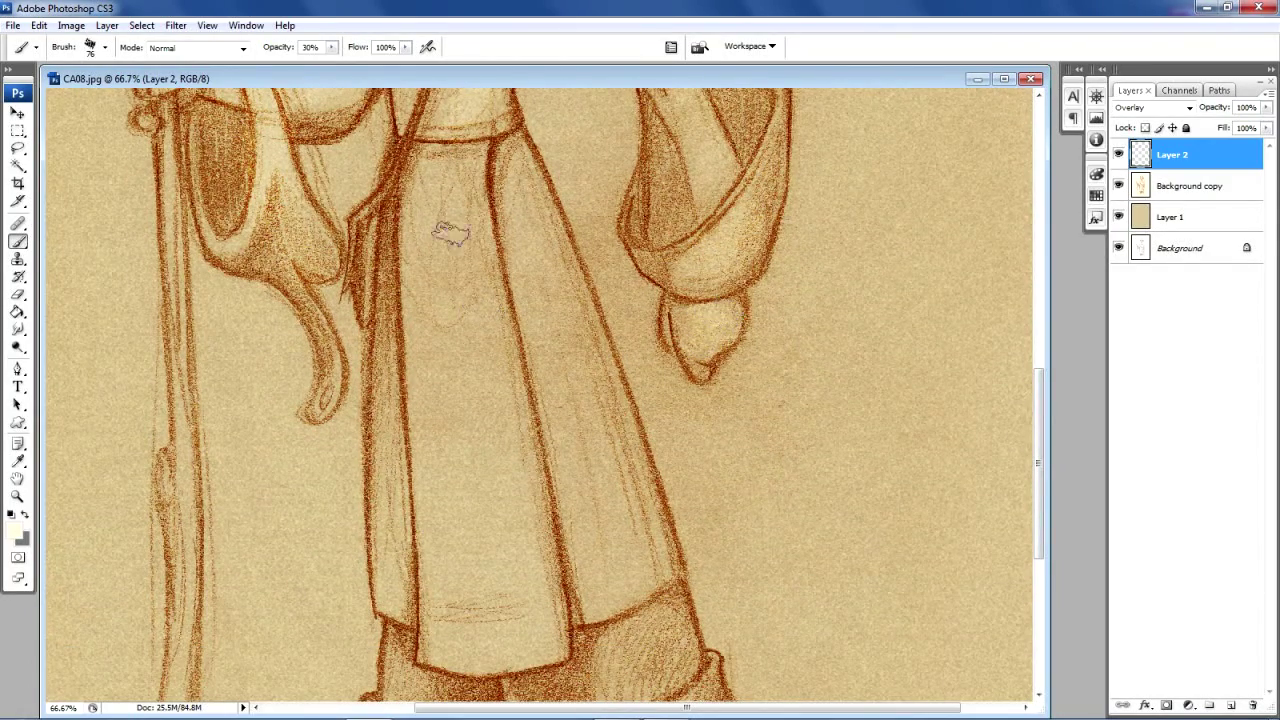
mouse_move(468, 228)
mouse_down()
mouse_move(520, 570)
mouse_move(465, 186)
mouse_move(464, 405)
mouse_move(526, 358)
mouse_move(519, 195)
mouse_up()
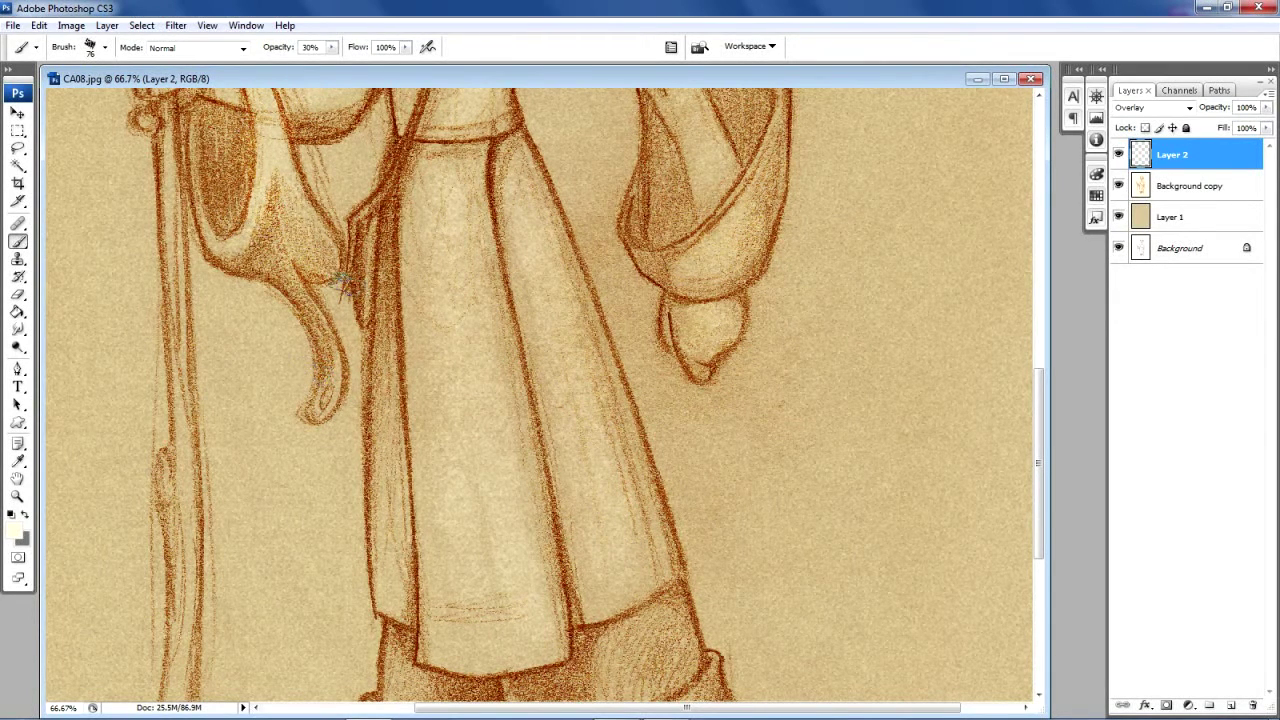
mouse_move(385, 333)
mouse_down()
mouse_move(380, 543)
mouse_move(385, 202)
mouse_up()
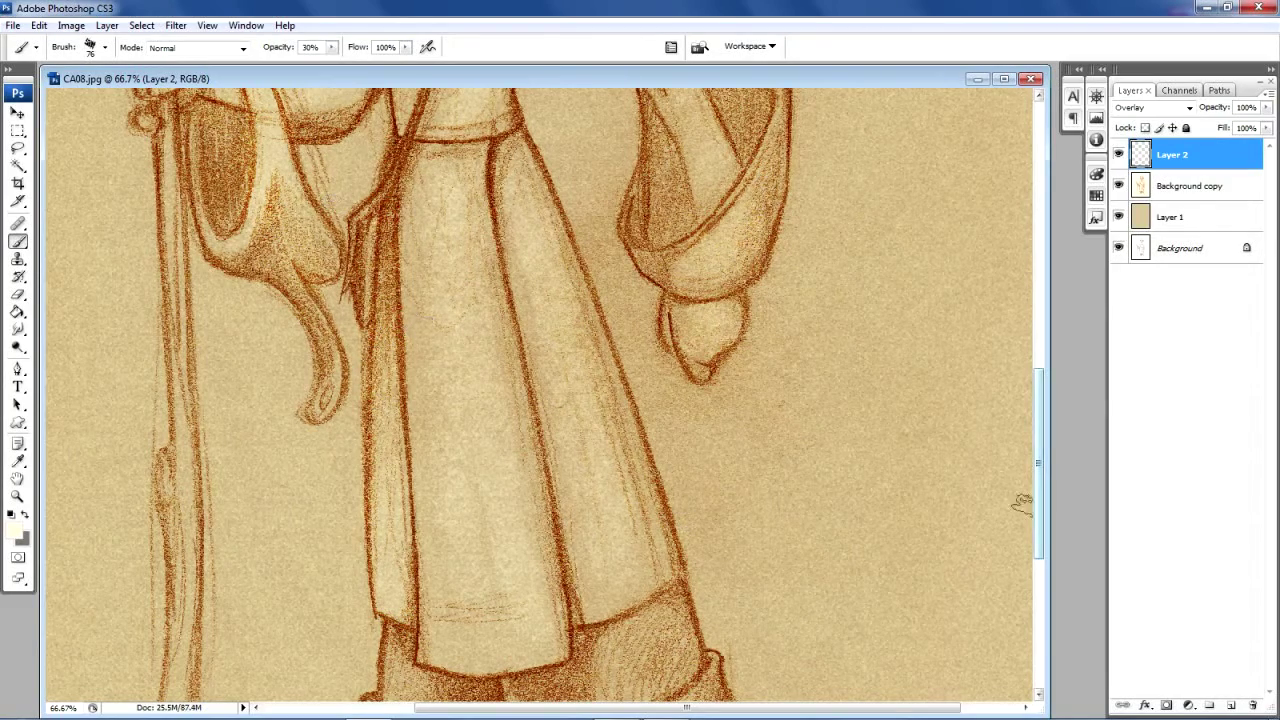
drag(1040, 458, 1040, 568)
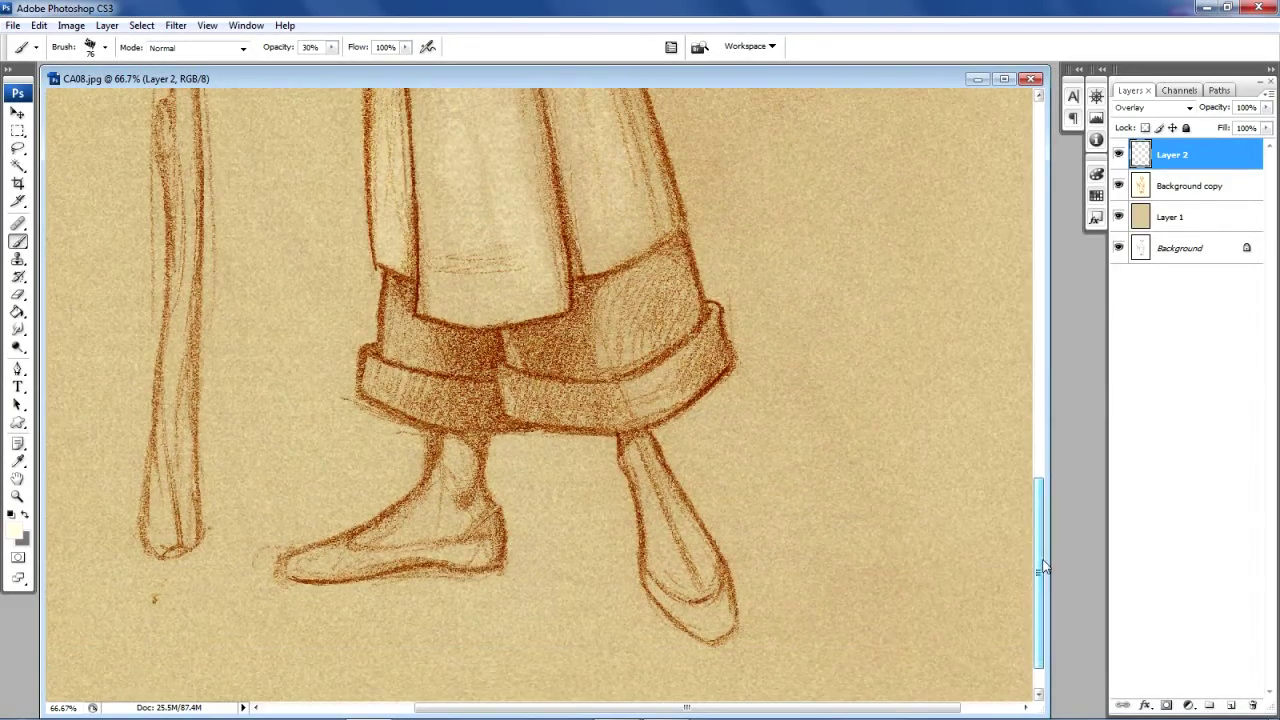
Brush cream highlights over both trouser cuffs, both shoes and up the staff
mouse_move(640, 283)
mouse_down()
mouse_move(588, 345)
mouse_move(650, 335)
mouse_move(595, 418)
mouse_move(609, 397)
mouse_move(588, 407)
mouse_up()
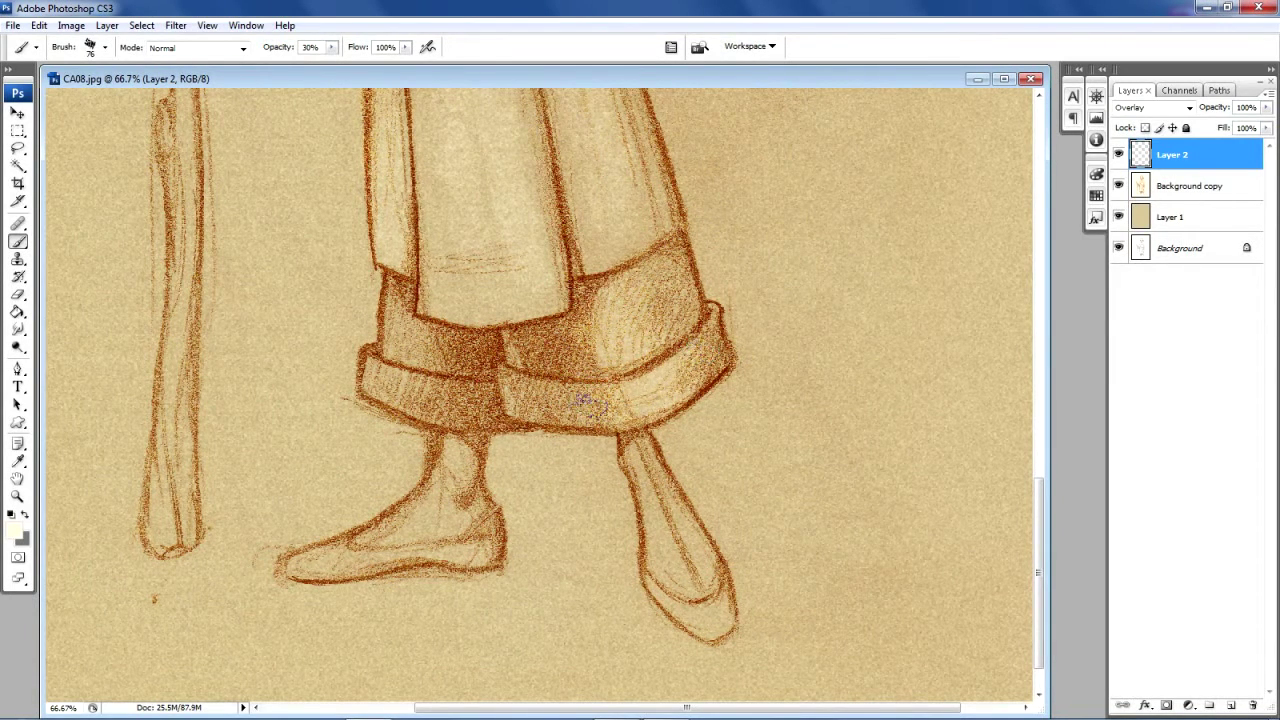
drag(385, 340, 450, 350)
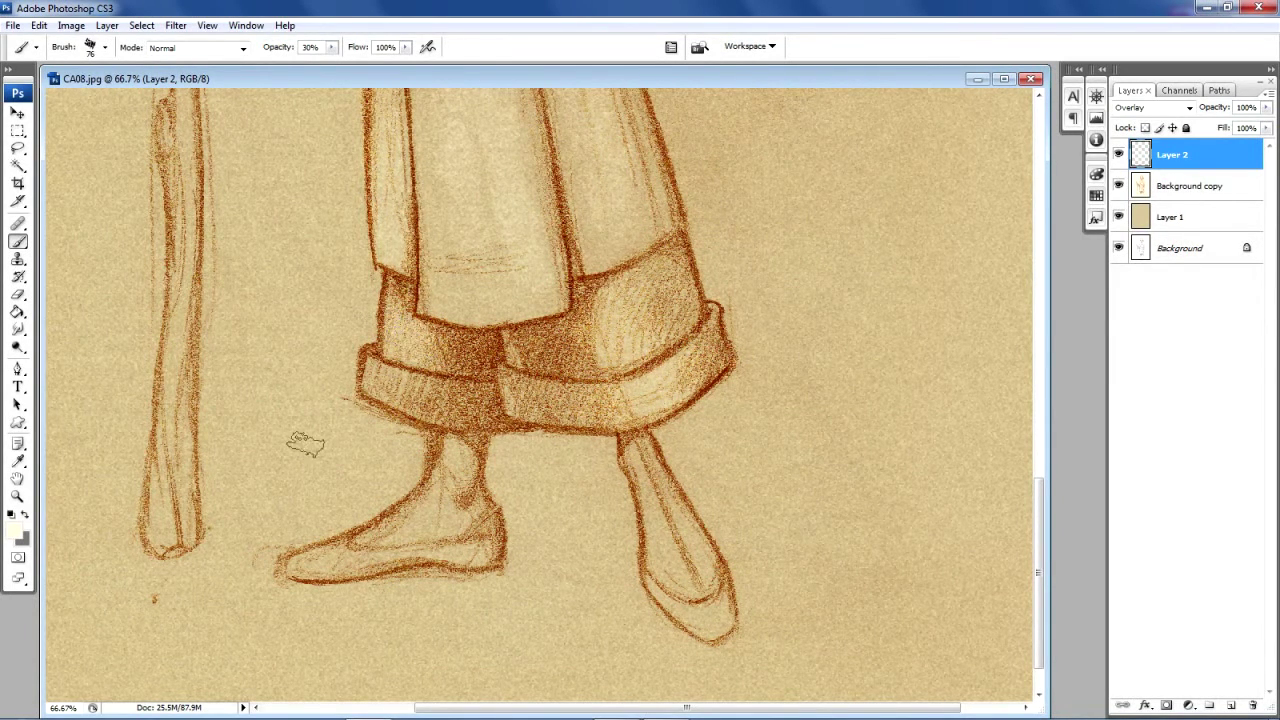
mouse_move(183, 490)
mouse_down()
mouse_move(166, 537)
mouse_move(185, 171)
mouse_move(167, 85)
mouse_up()
mouse_move(326, 554)
mouse_down()
mouse_move(408, 519)
mouse_move(470, 522)
mouse_up()
mouse_move(703, 520)
mouse_down()
mouse_move(680, 537)
mouse_move(660, 490)
mouse_move(694, 577)
mouse_up()
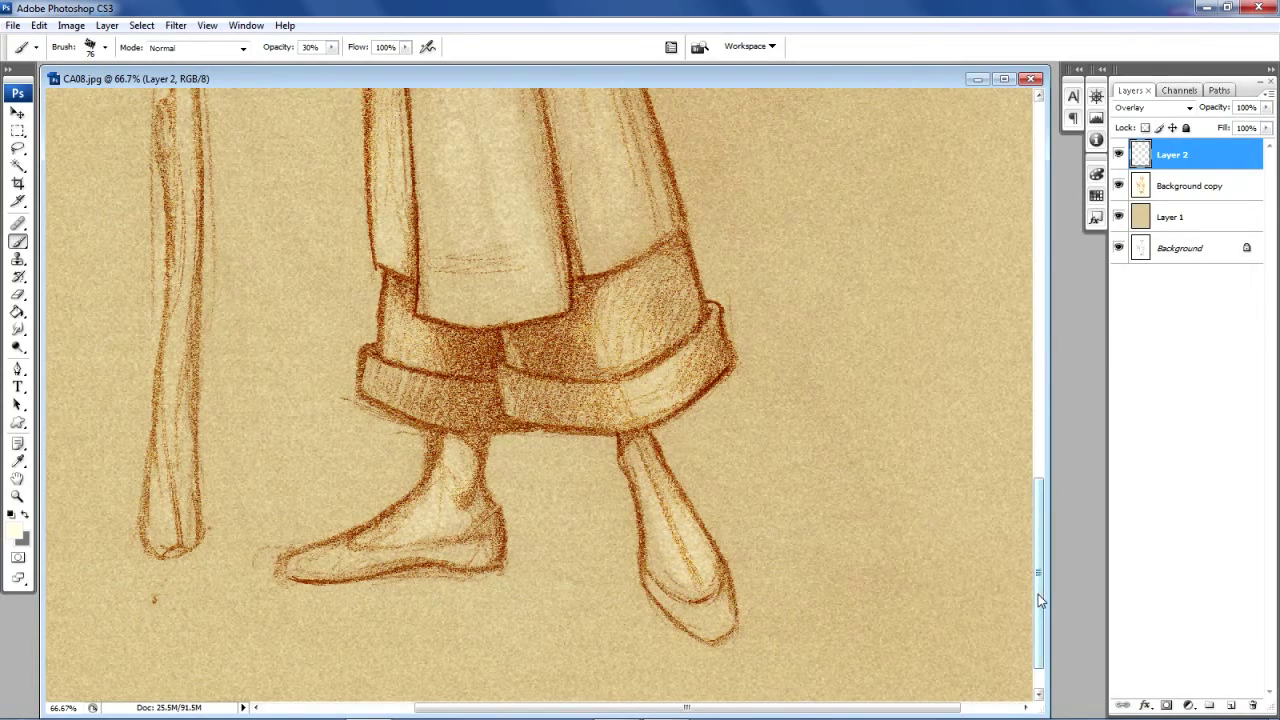
drag(1038, 594, 1043, 481)
mouse_move(176, 664)
mouse_down()
mouse_move(181, 477)
mouse_move(160, 112)
mouse_up()
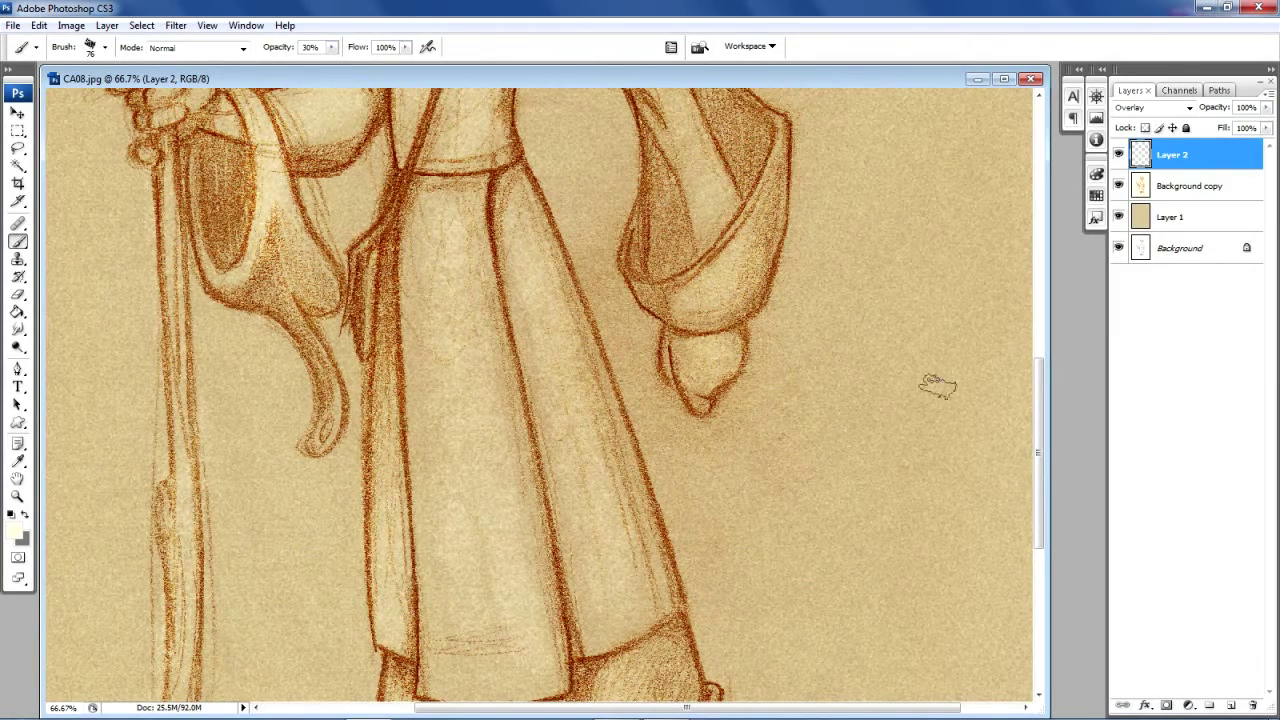
Add two more highlight strokes along the staff above the hand
drag(1040, 503, 1060, 360)
drag(75, 290, 124, 440)
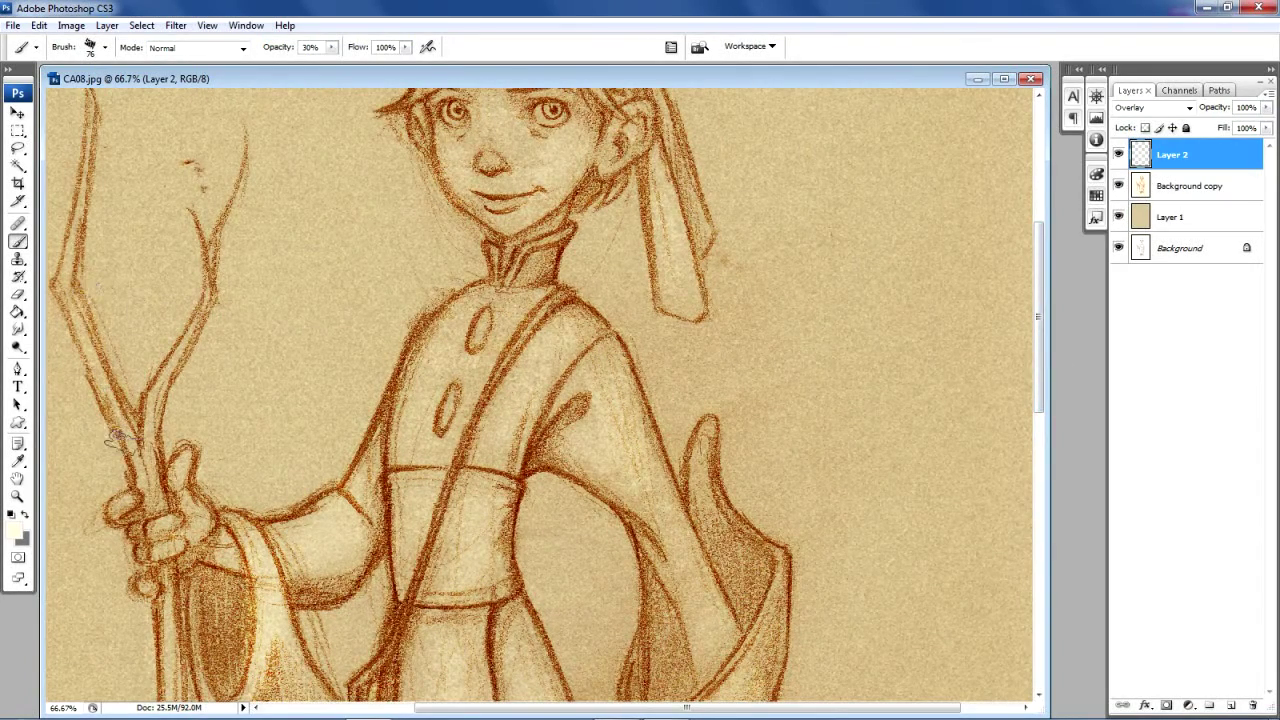
drag(209, 281, 108, 438)
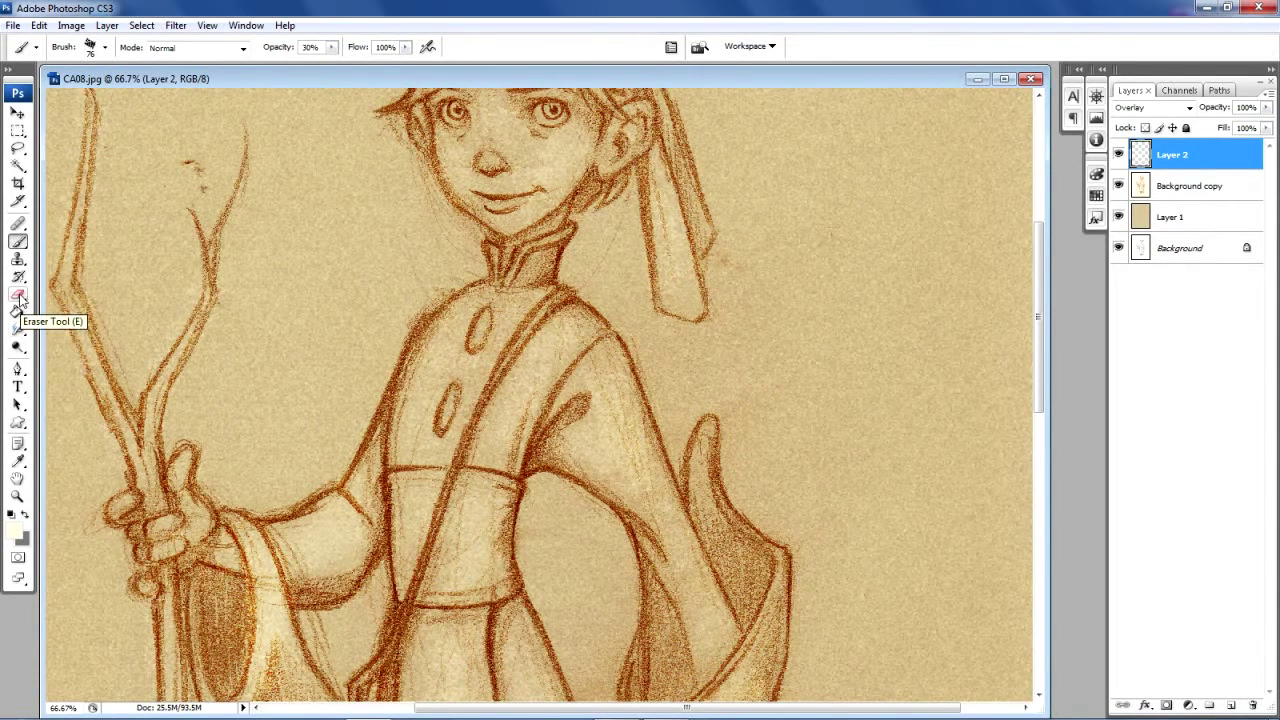
click(19, 297)
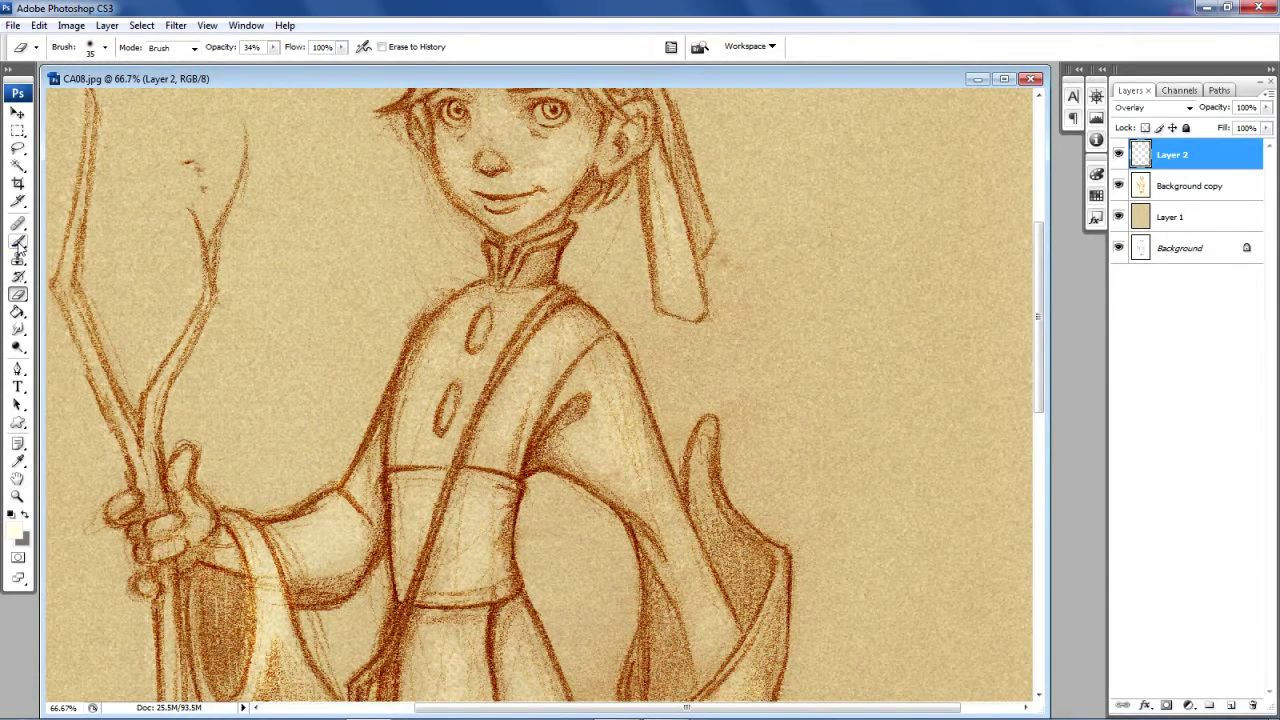
click(19, 242)
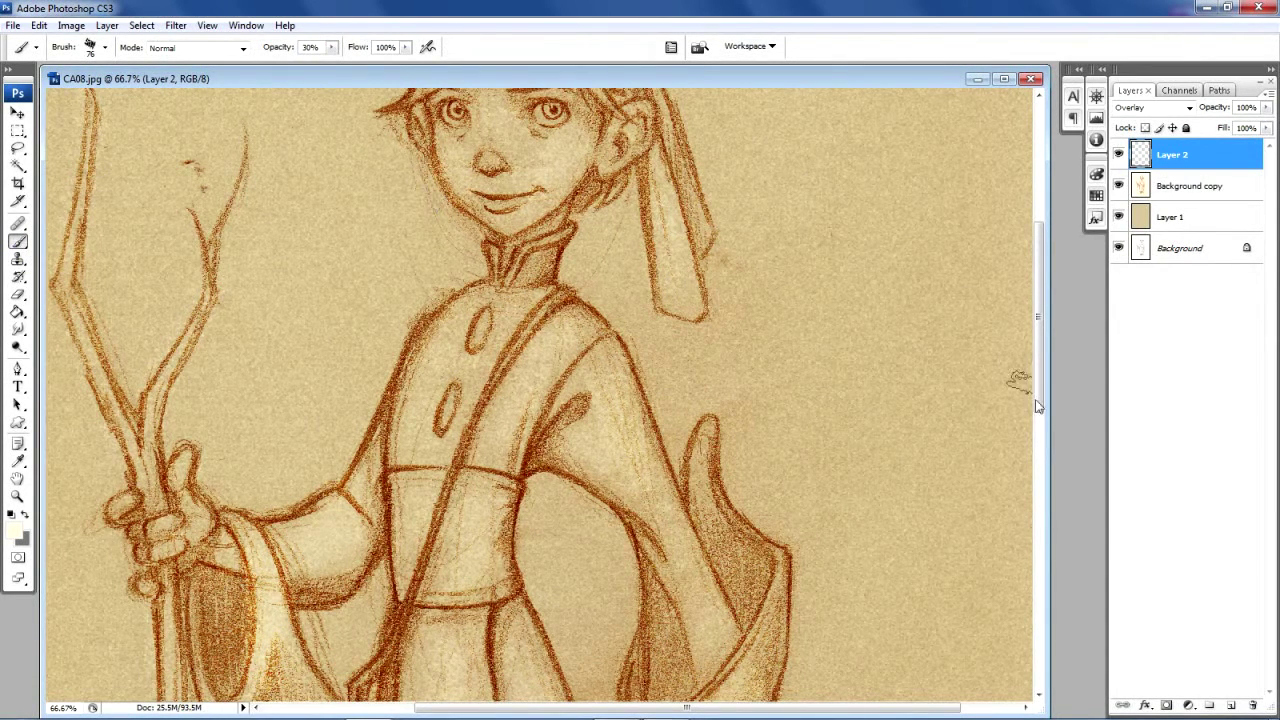
Scroll up to bring the character's whole head and hair back into view
drag(1042, 420, 1040, 390)
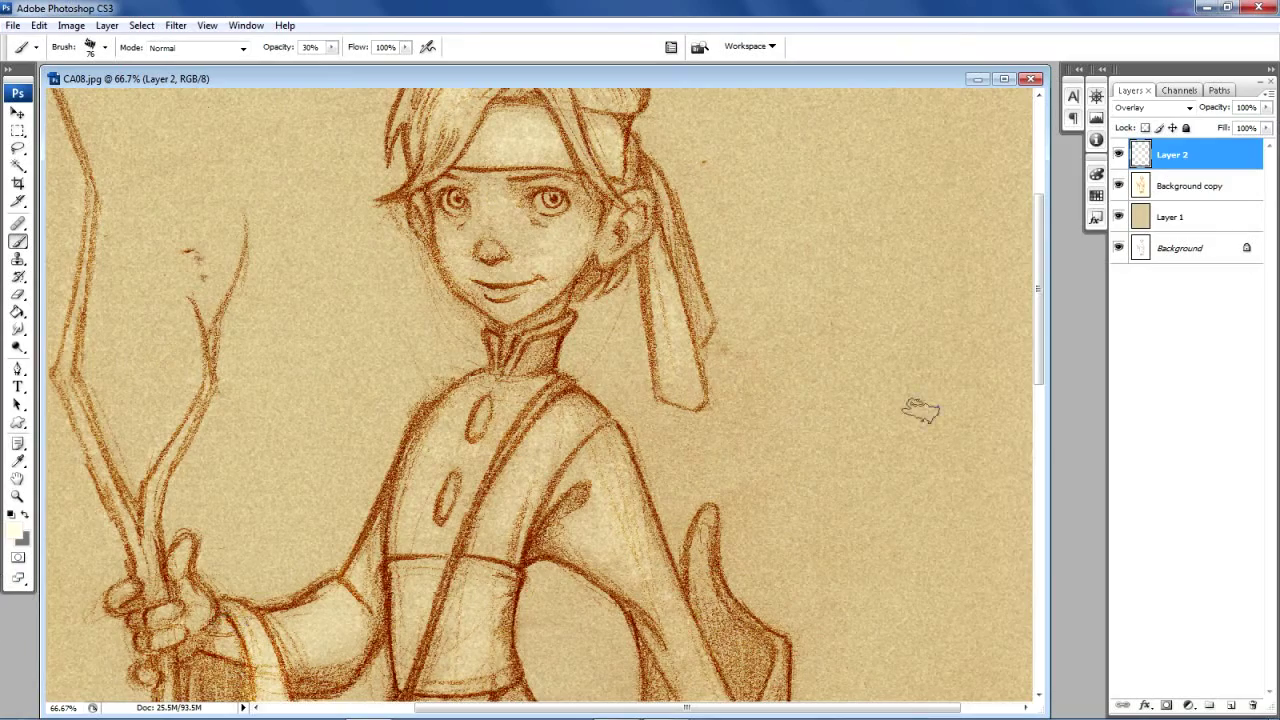
drag(1040, 355, 1040, 310)
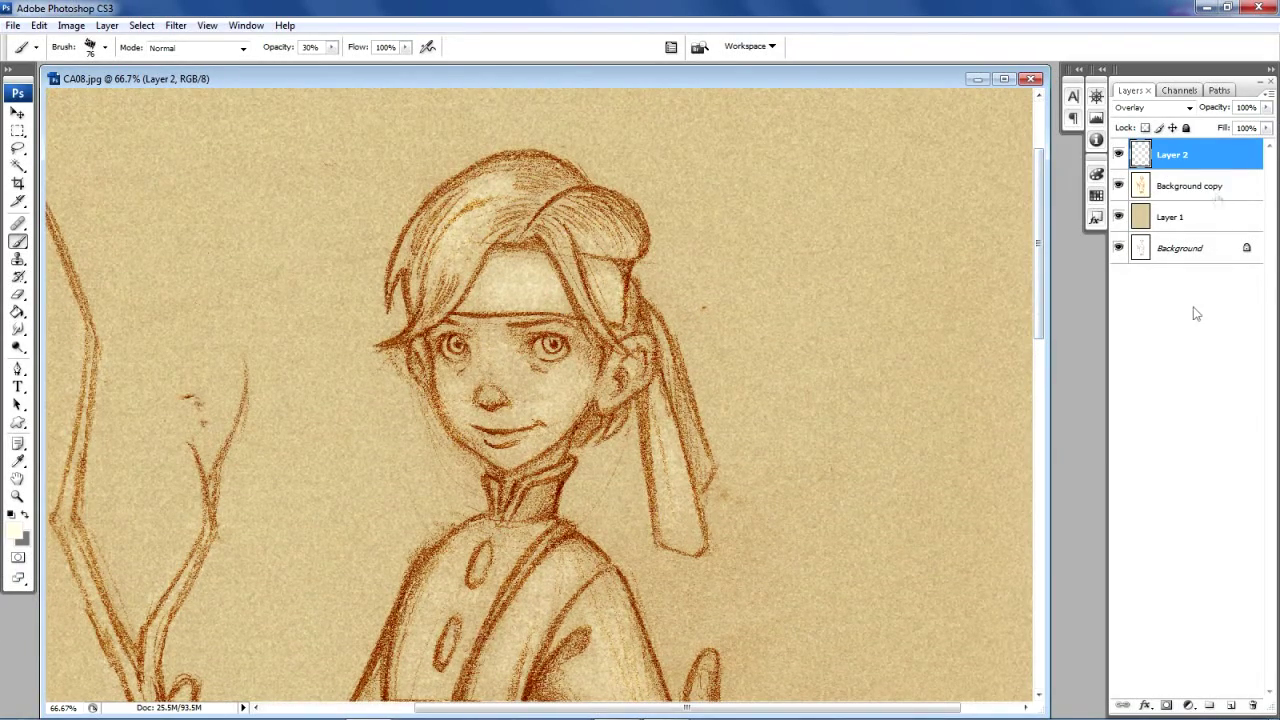
click(1231, 706)
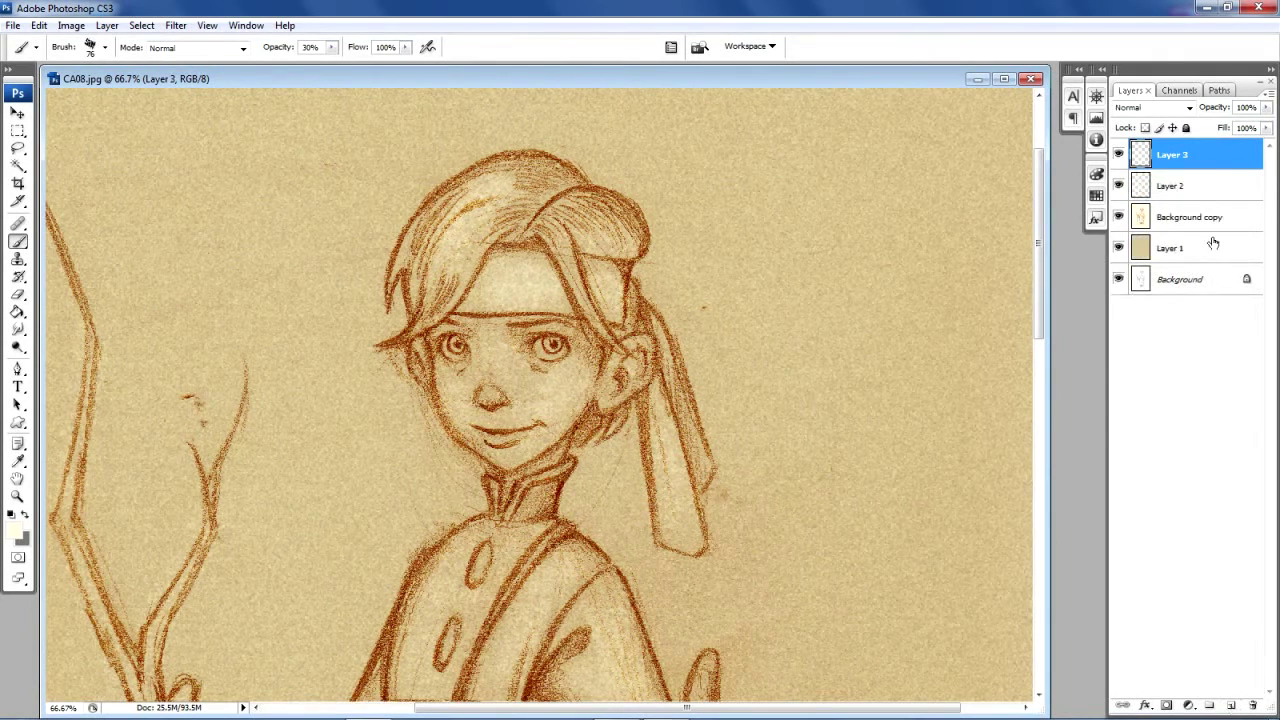
Set the new Layer 3 to Overlay blending
click(1189, 108)
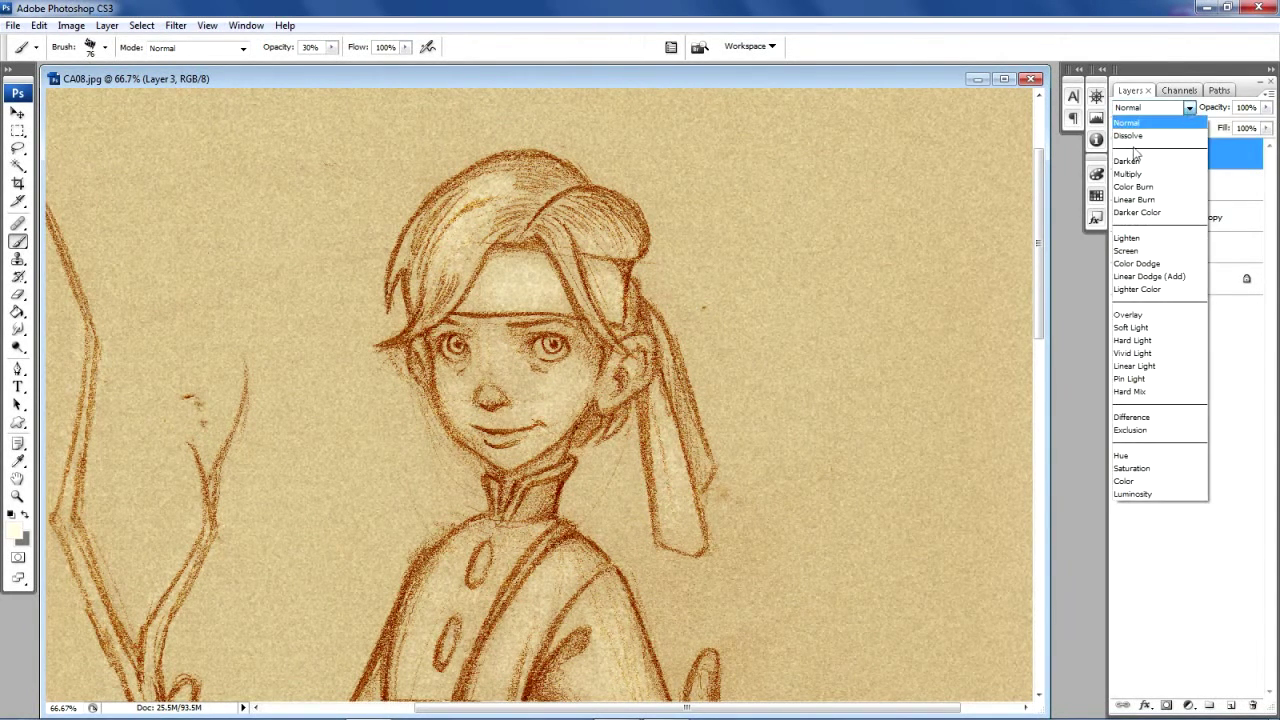
click(1145, 316)
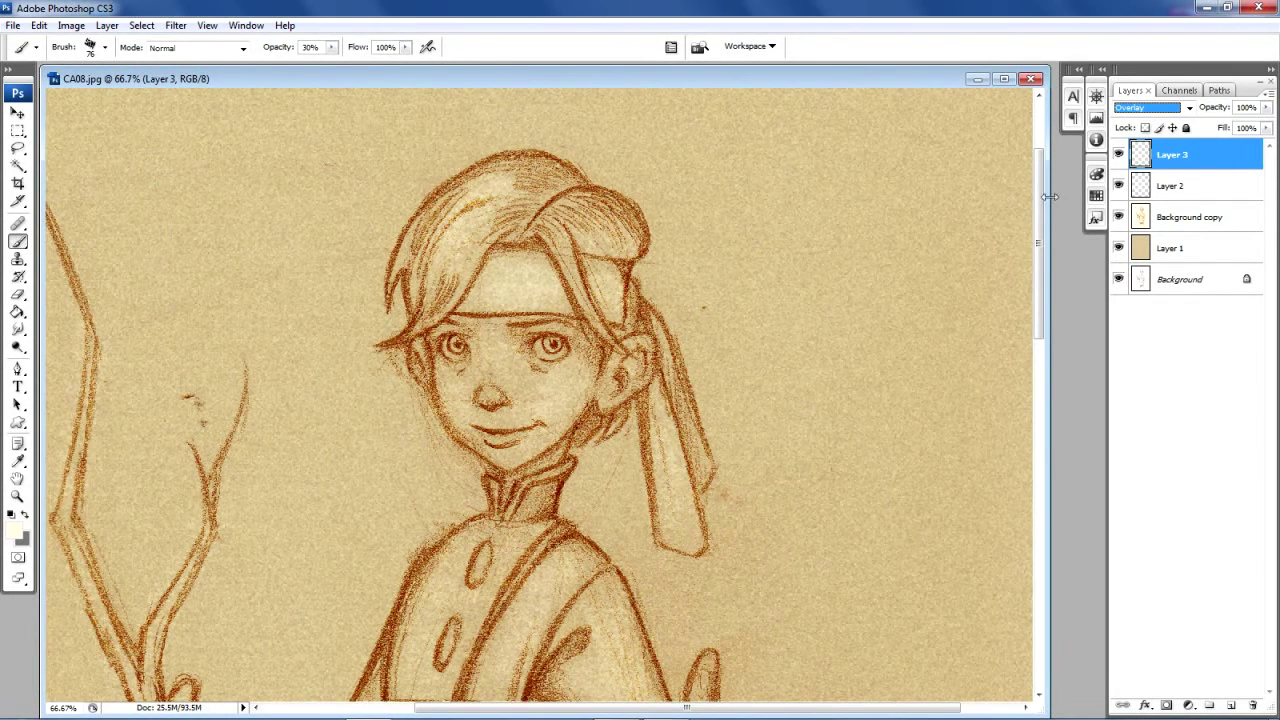
Paint soft cream highlights over the hair, the hanging ribbon and the cheeks on Overlay Layer 3
drag(1040, 203, 1040, 222)
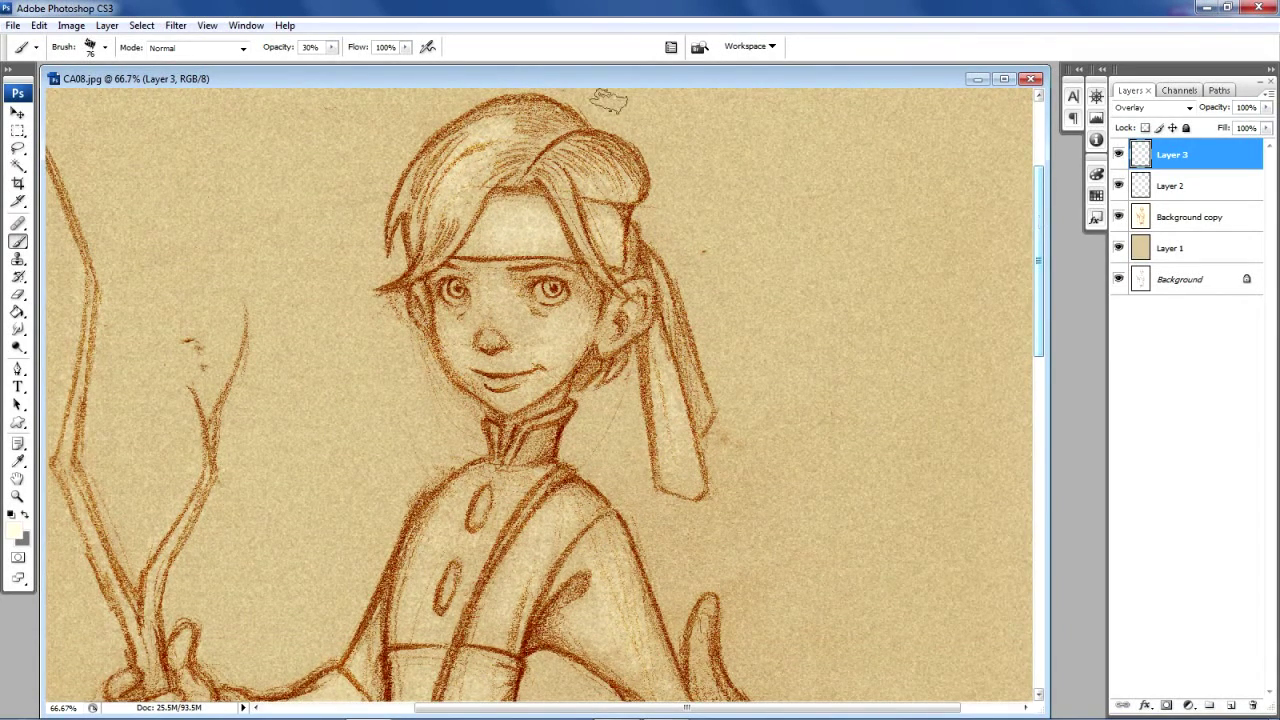
drag(468, 135, 500, 155)
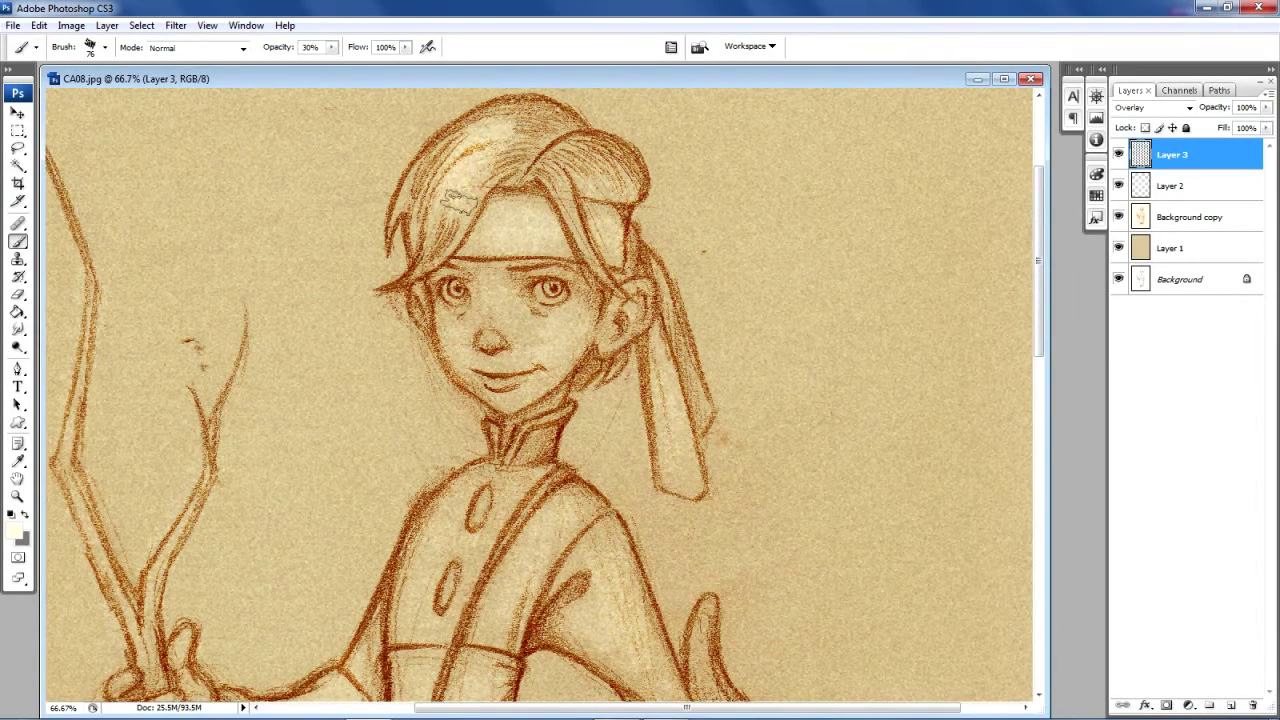
mouse_move(600, 180)
mouse_down()
mouse_move(606, 208)
mouse_move(545, 248)
mouse_move(535, 225)
mouse_up()
mouse_move(643, 290)
mouse_down()
mouse_move(690, 470)
mouse_move(662, 360)
mouse_up()
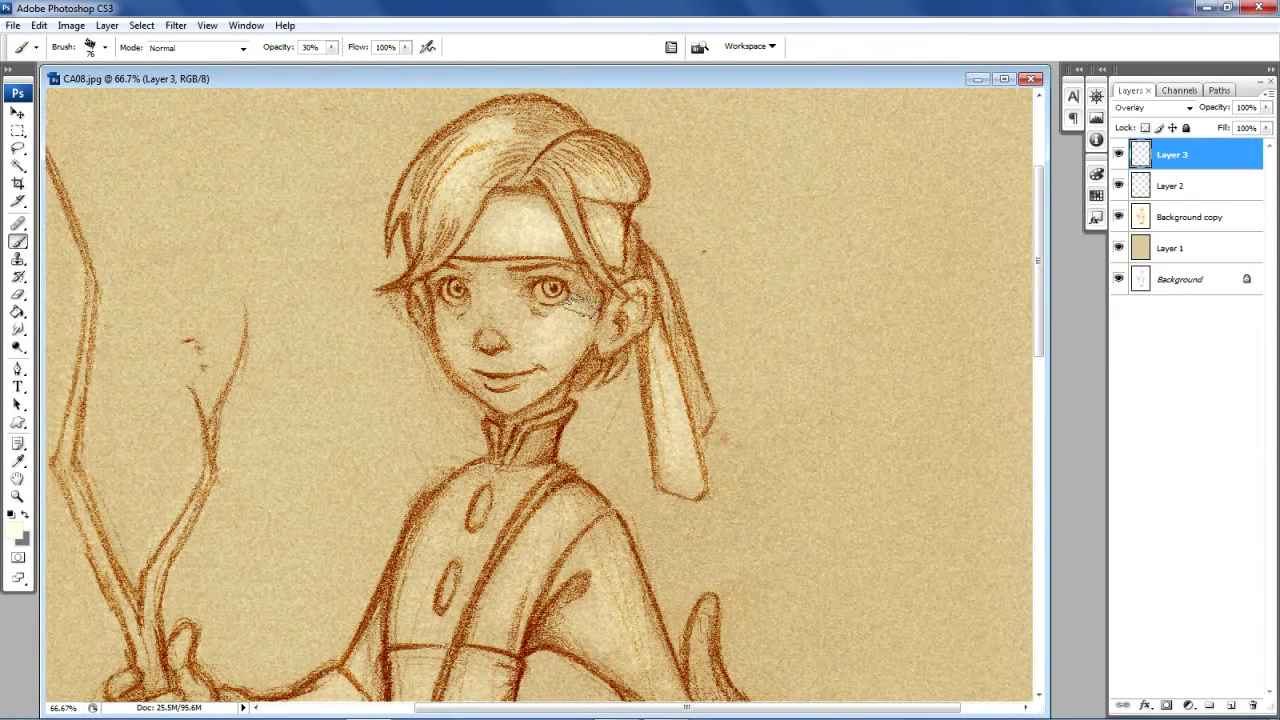
drag(457, 337, 460, 362)
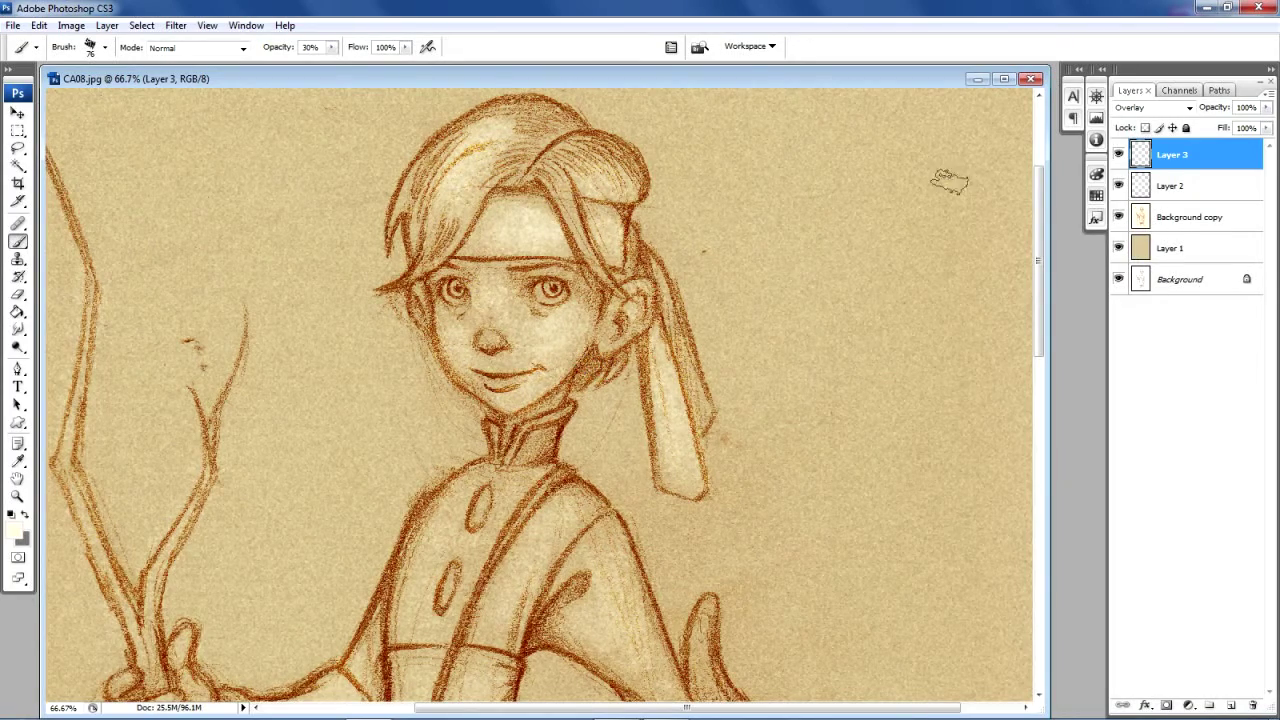
drag(1041, 191, 1042, 228)
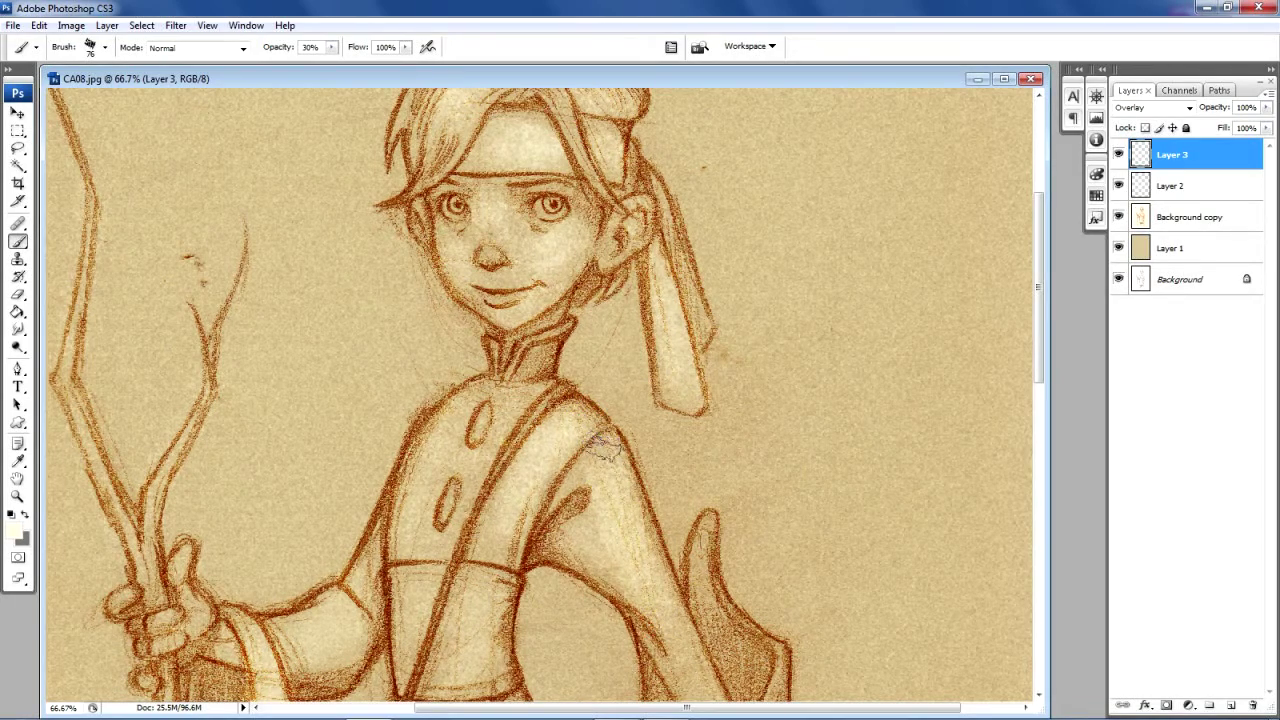
Lighten the upper arm, the right sleeve, the lower cuff and the hand holding the staff
drag(1037, 327, 1037, 397)
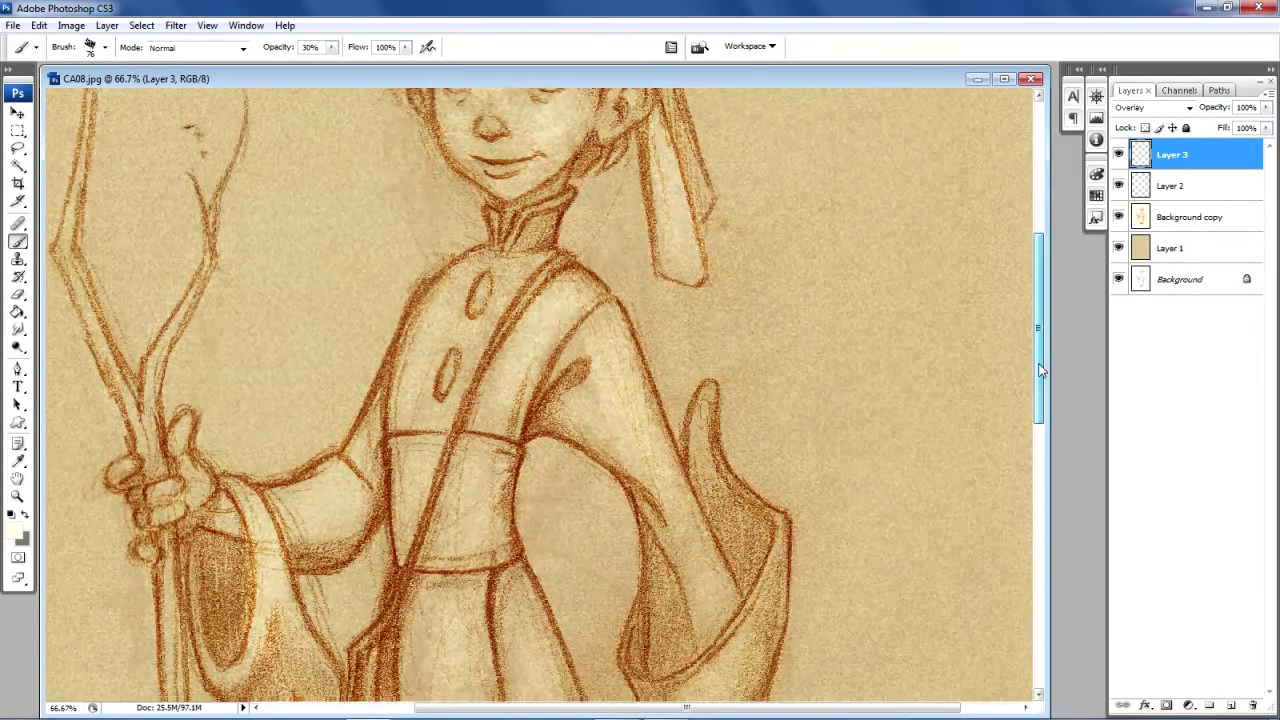
drag(312, 418, 308, 420)
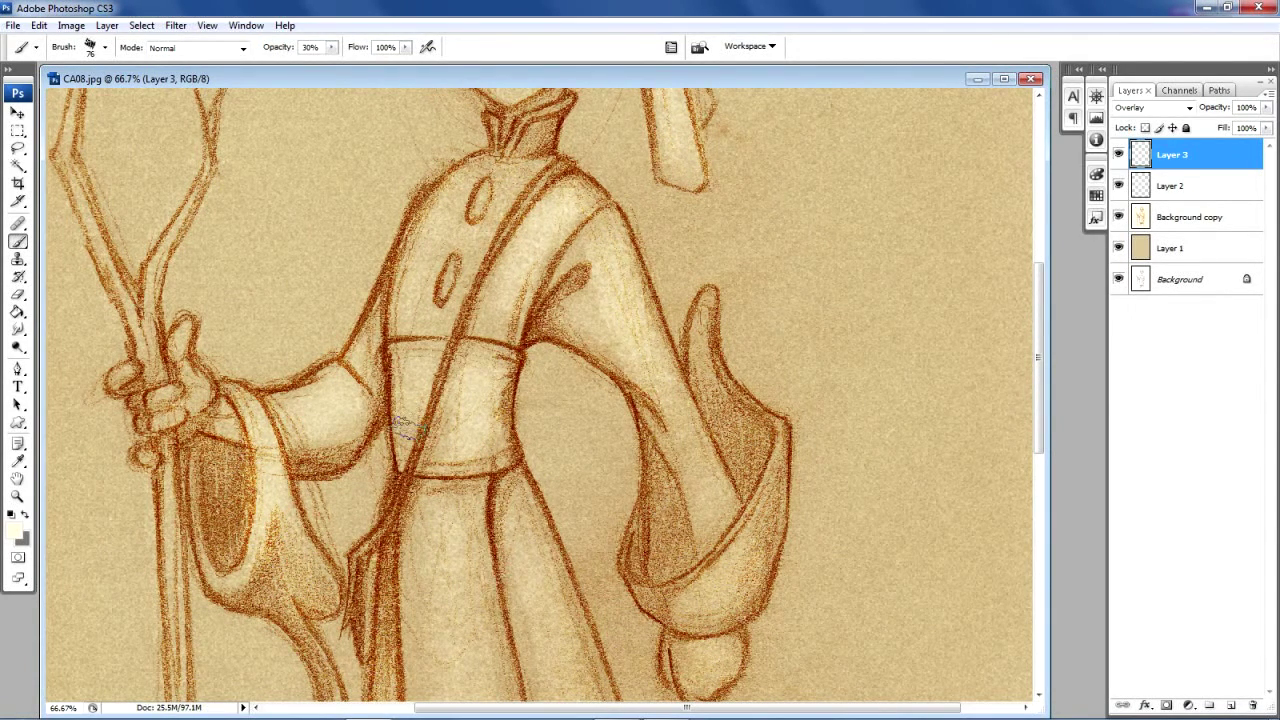
mouse_move(610, 320)
mouse_down()
mouse_move(700, 480)
mouse_move(695, 470)
mouse_up()
mouse_move(694, 553)
mouse_down()
mouse_move(745, 558)
mouse_move(700, 600)
mouse_move(669, 598)
mouse_up()
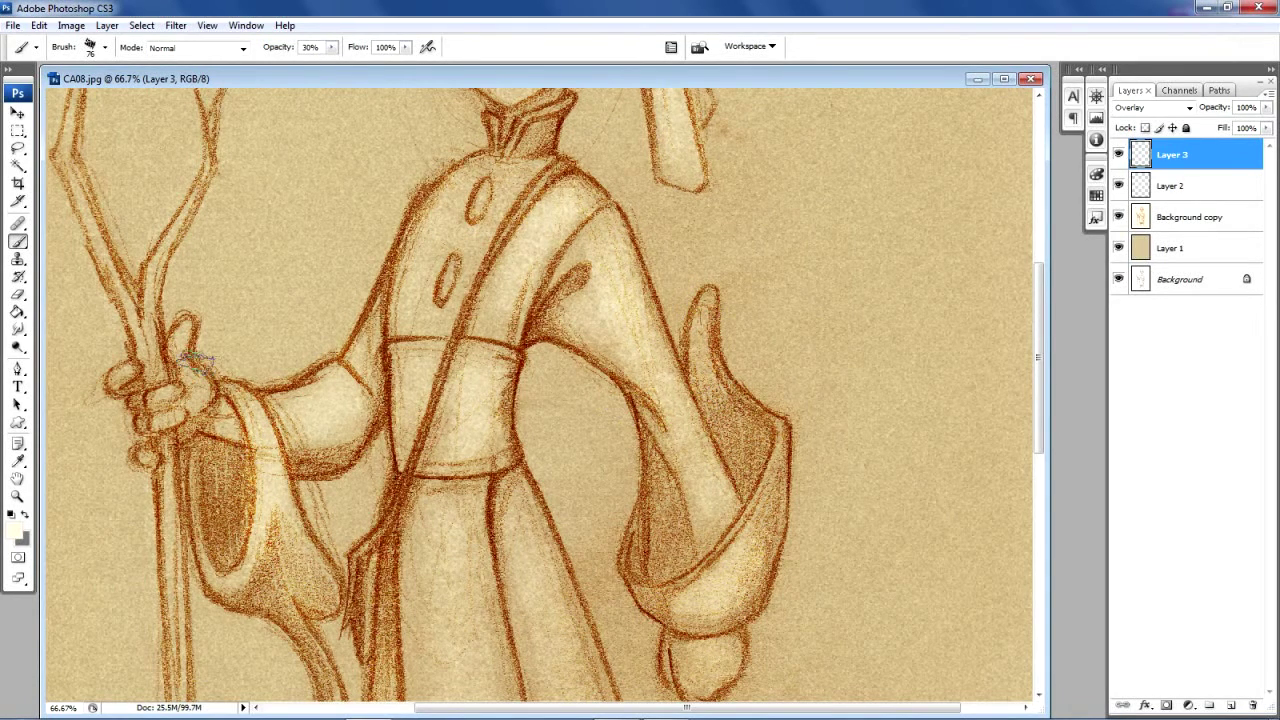
mouse_move(178, 345)
mouse_down()
mouse_move(172, 410)
mouse_move(155, 400)
mouse_up()
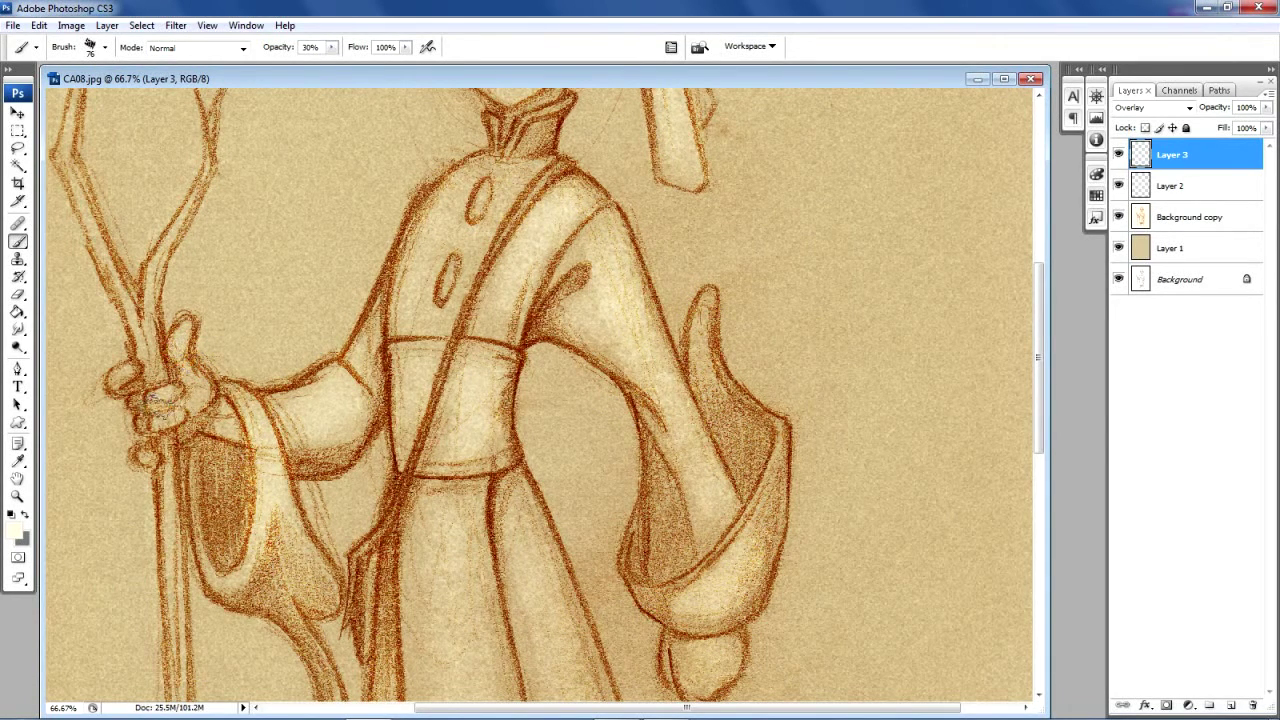
drag(245, 455, 268, 455)
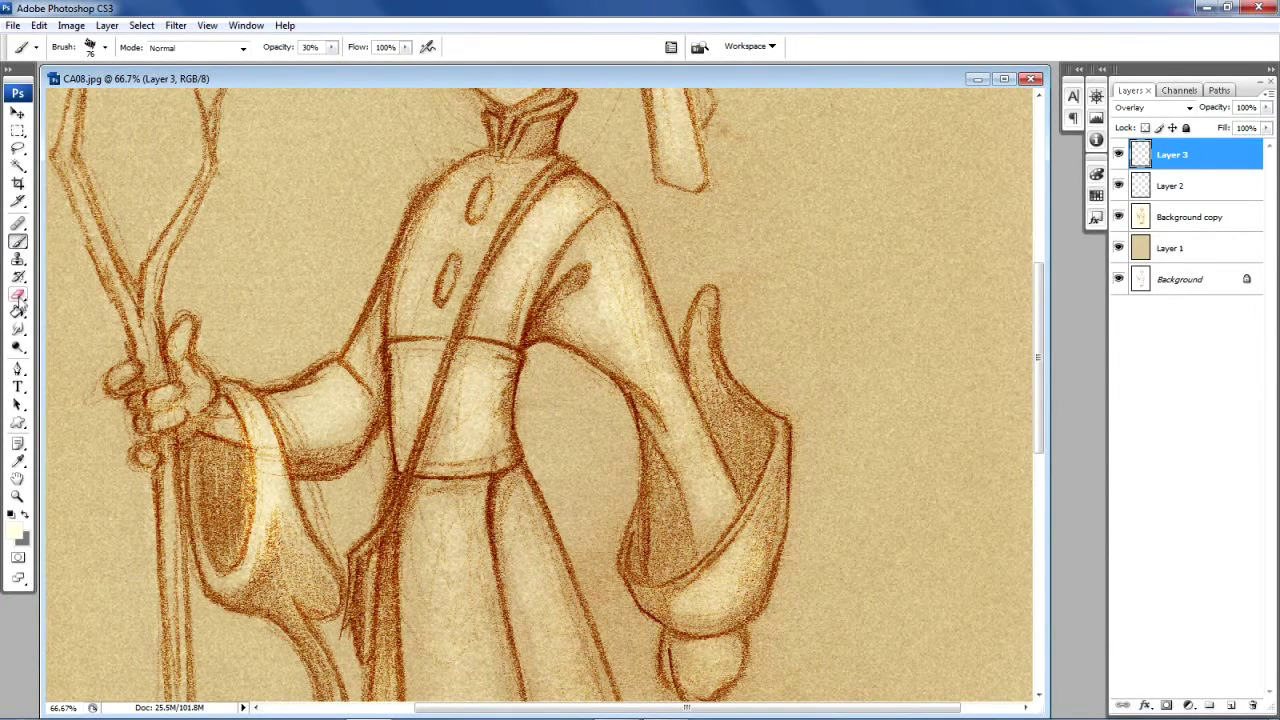
After briefly picking the Eraser, brighten the hand area and the robe panels with highlight strokes
click(18, 296)
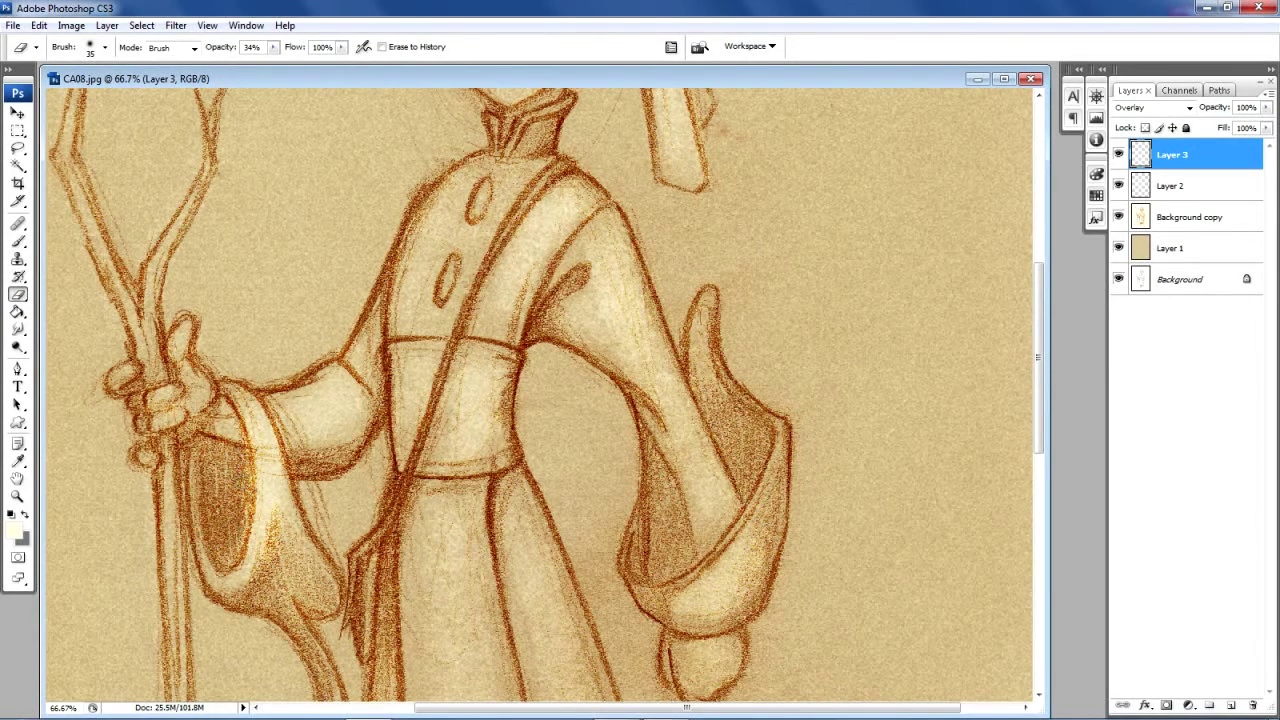
click(20, 241)
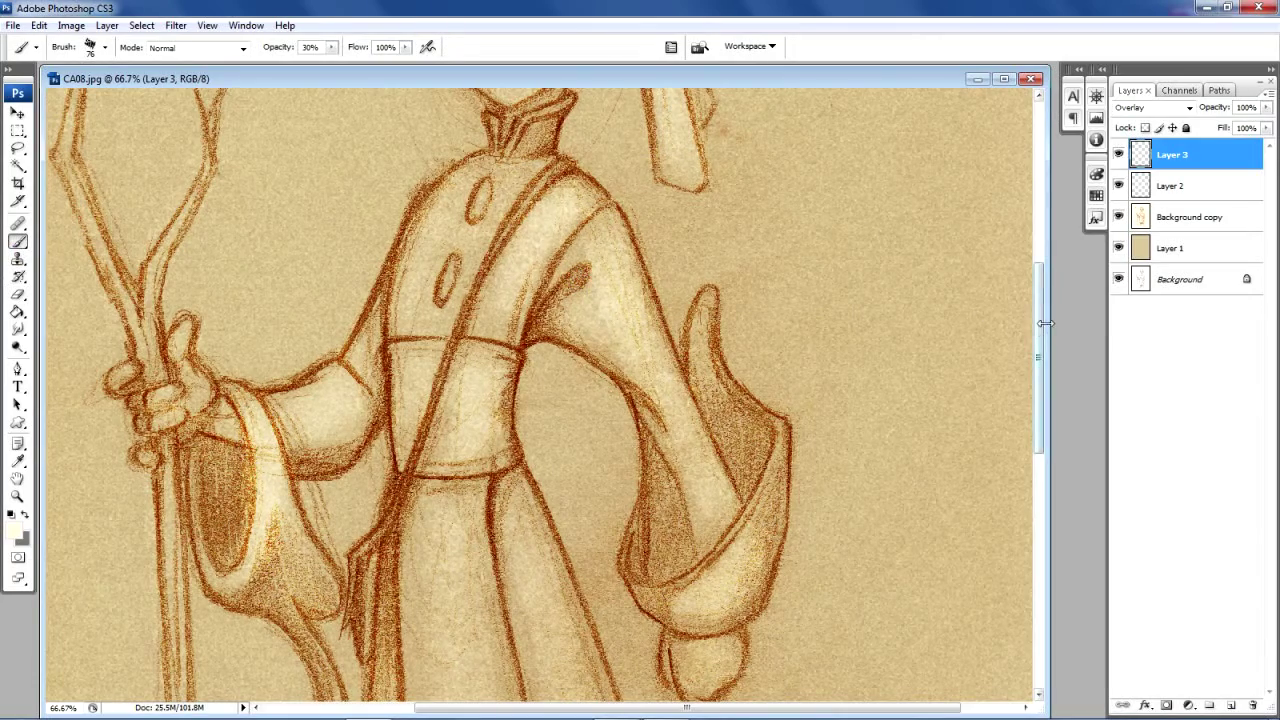
drag(1043, 340, 1045, 440)
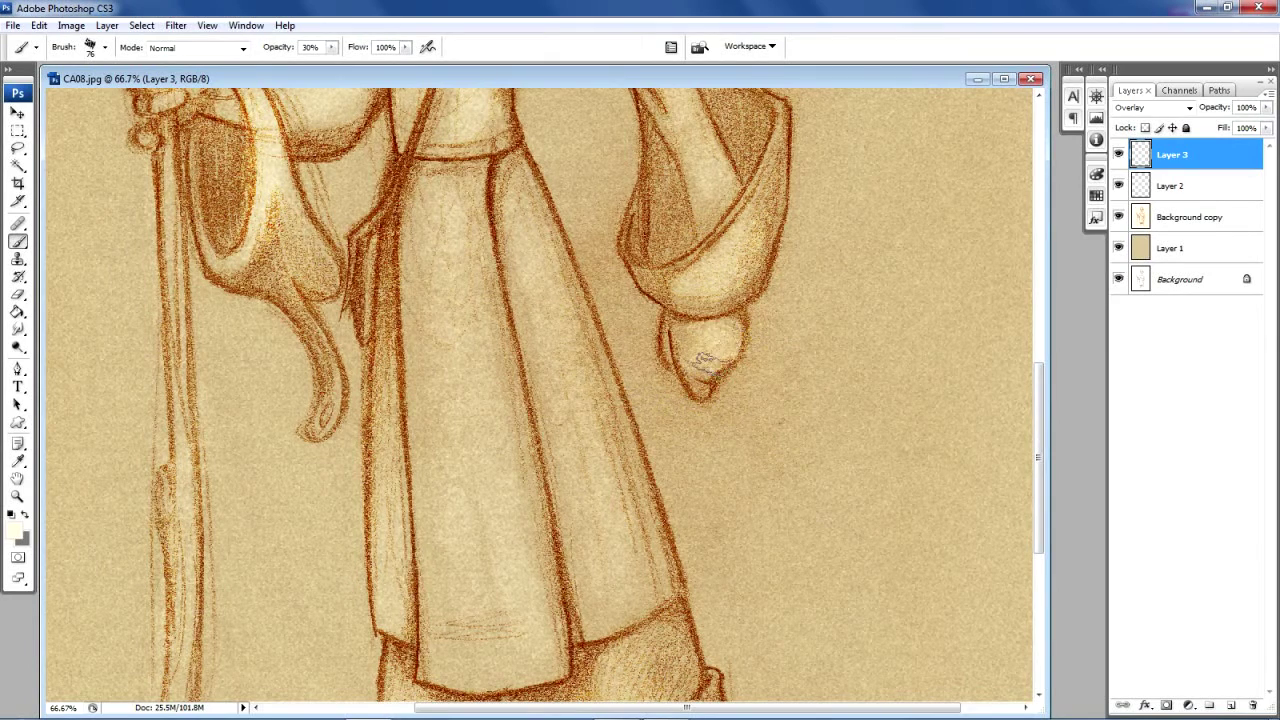
drag(735, 345, 712, 341)
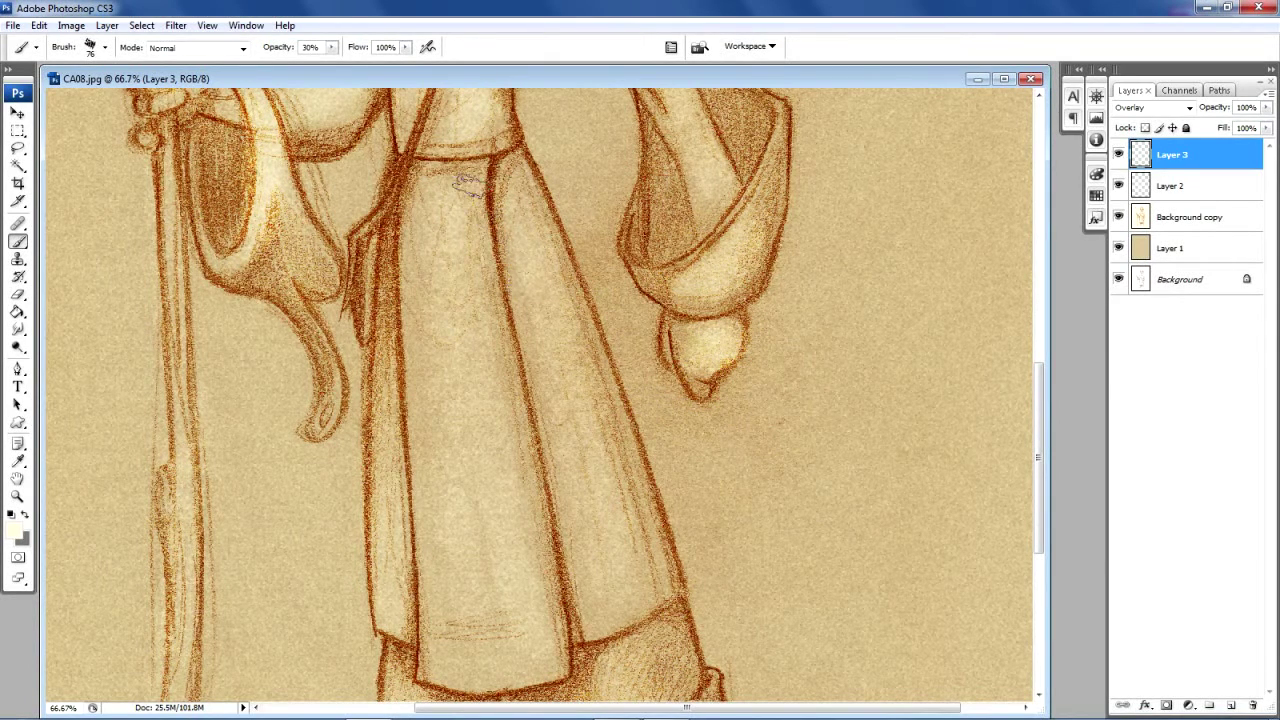
drag(450, 218, 488, 620)
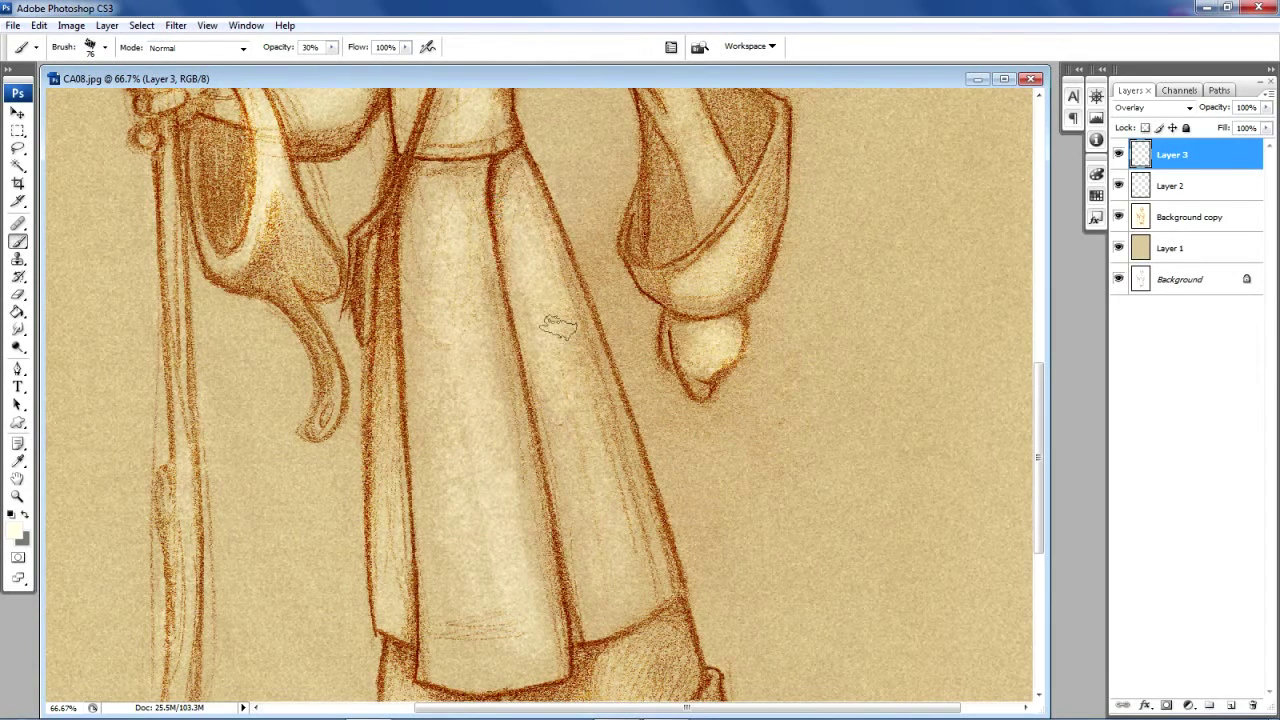
drag(538, 240, 558, 510)
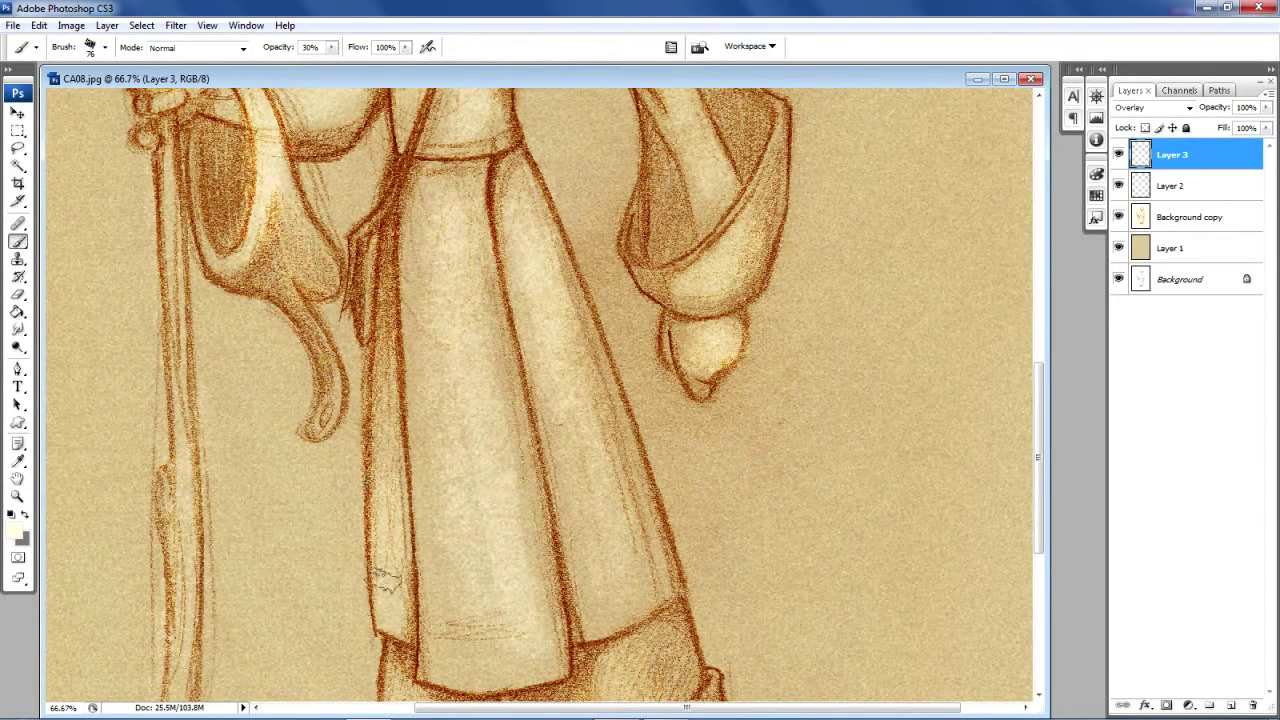
drag(324, 357, 362, 428)
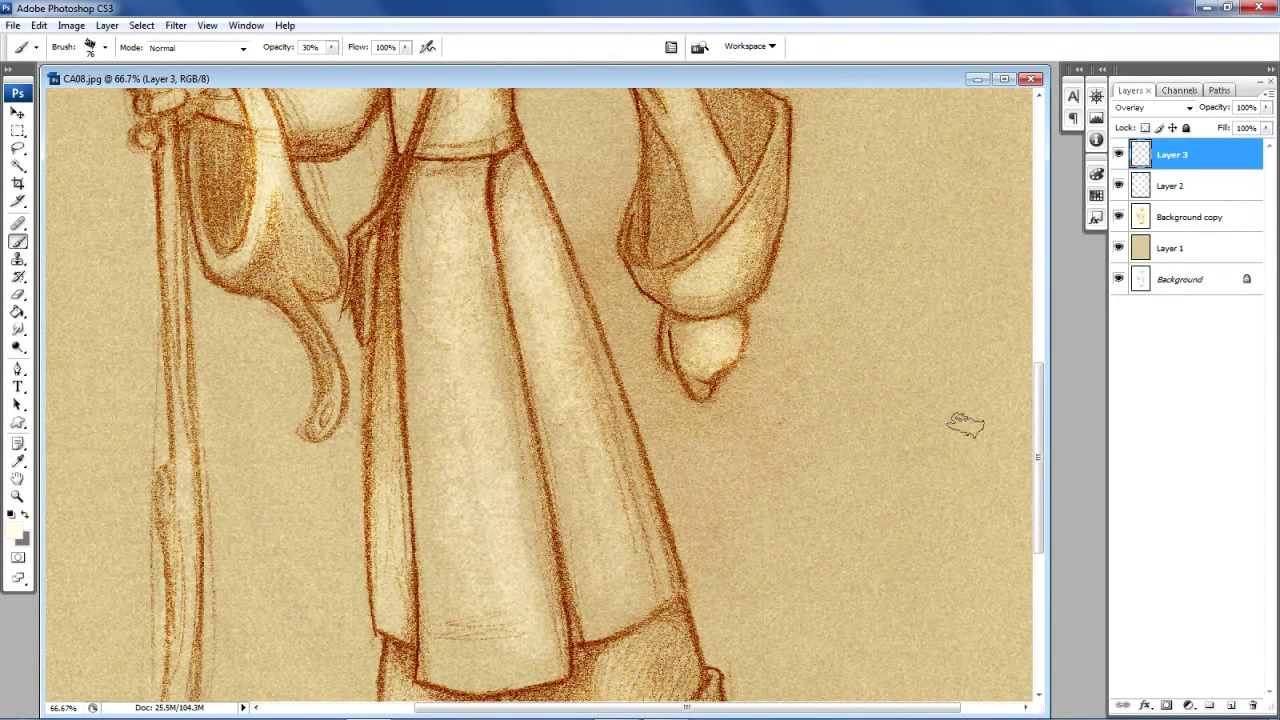
drag(1040, 445, 1044, 560)
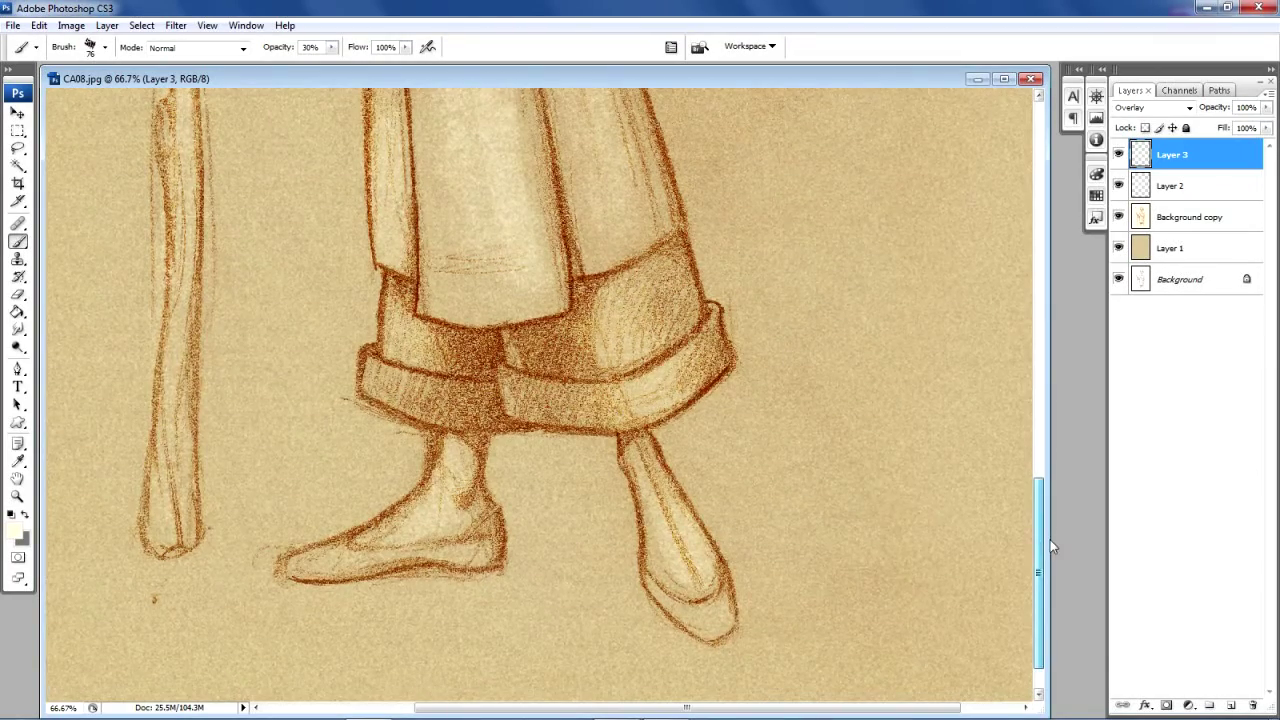
Highlight the left trouser cuff, the left foot and the right shoe on Layer 3
mouse_move(644, 314)
mouse_down()
mouse_move(626, 406)
mouse_move(600, 408)
mouse_up()
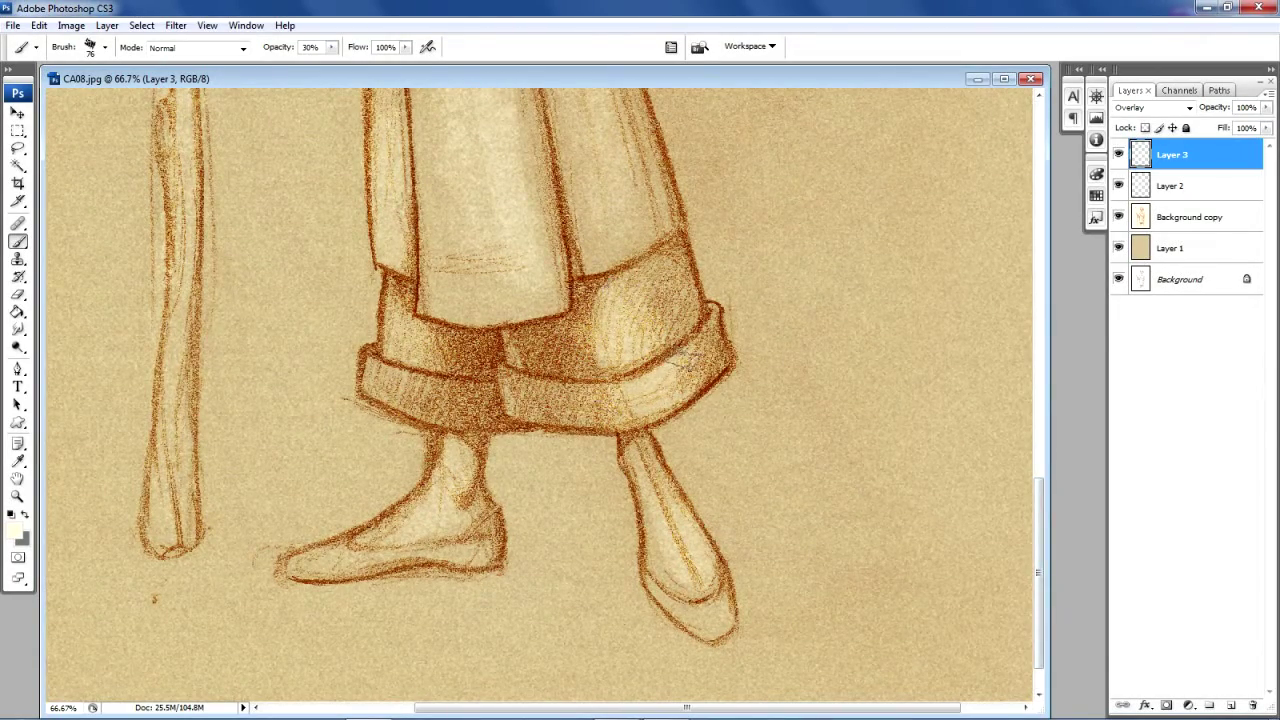
drag(375, 379, 405, 395)
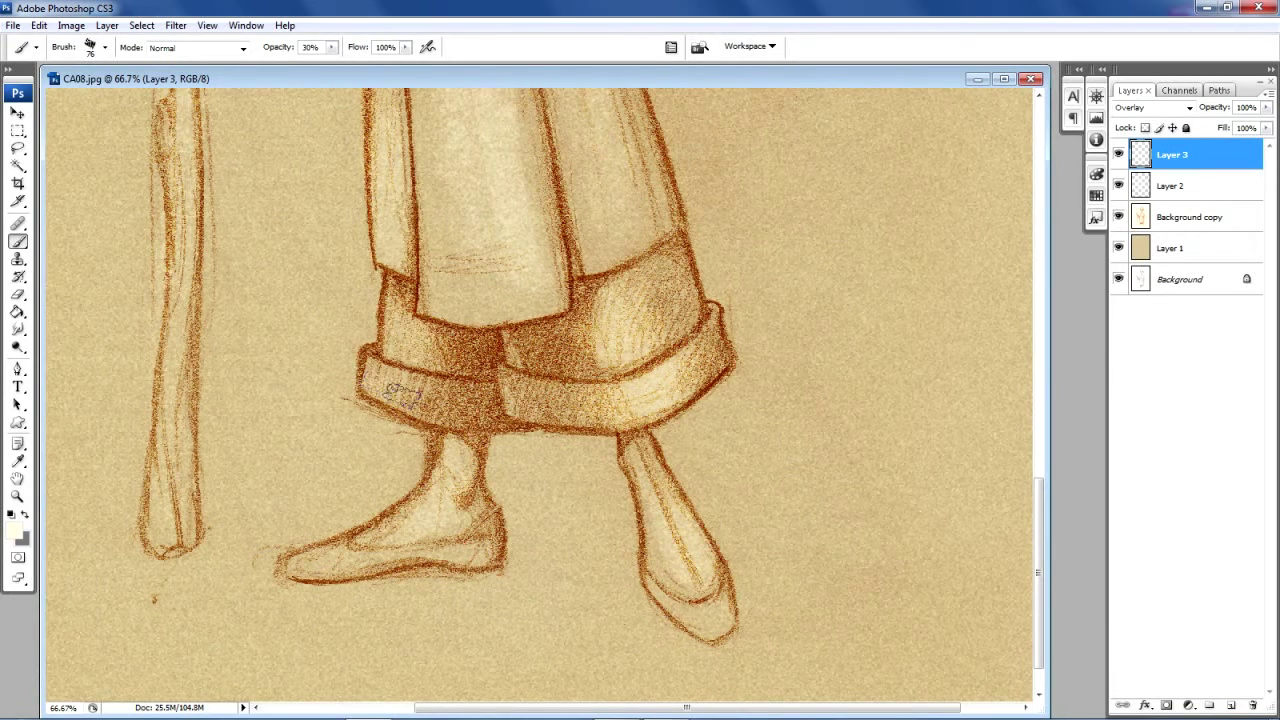
mouse_move(400, 330)
mouse_down()
mouse_move(410, 360)
mouse_move(415, 340)
mouse_up()
drag(392, 536, 440, 522)
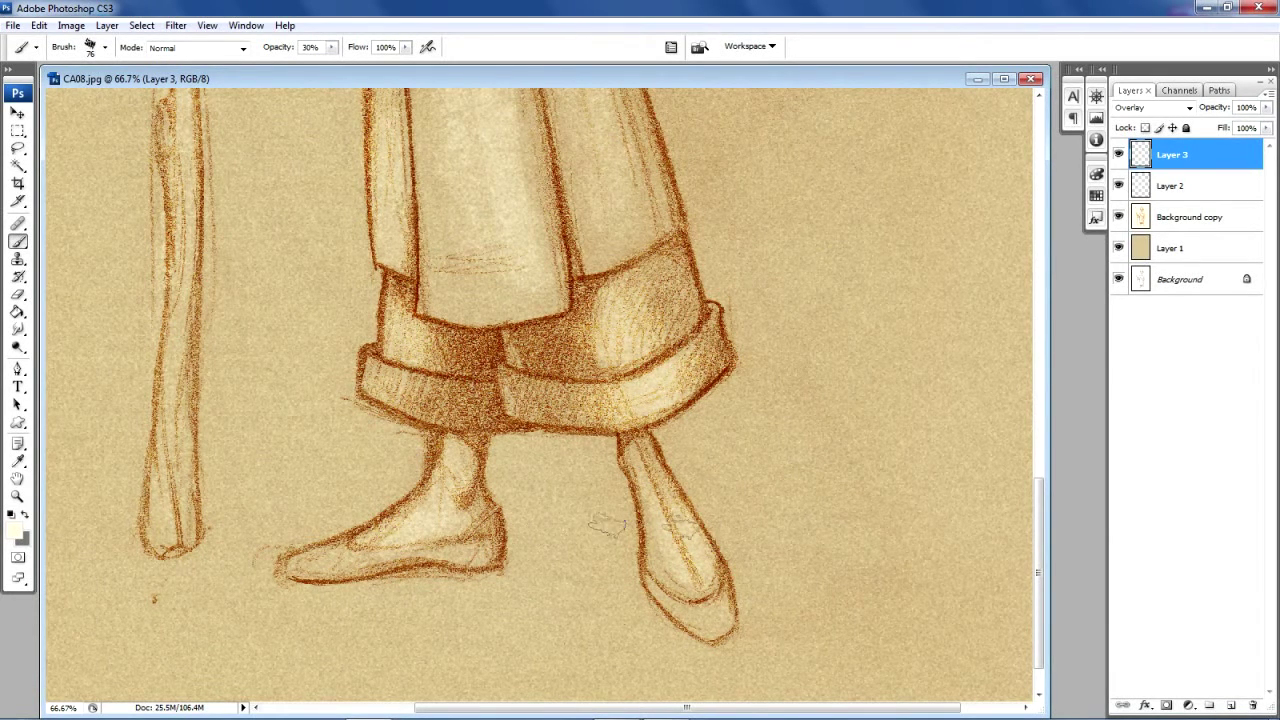
drag(698, 582, 684, 528)
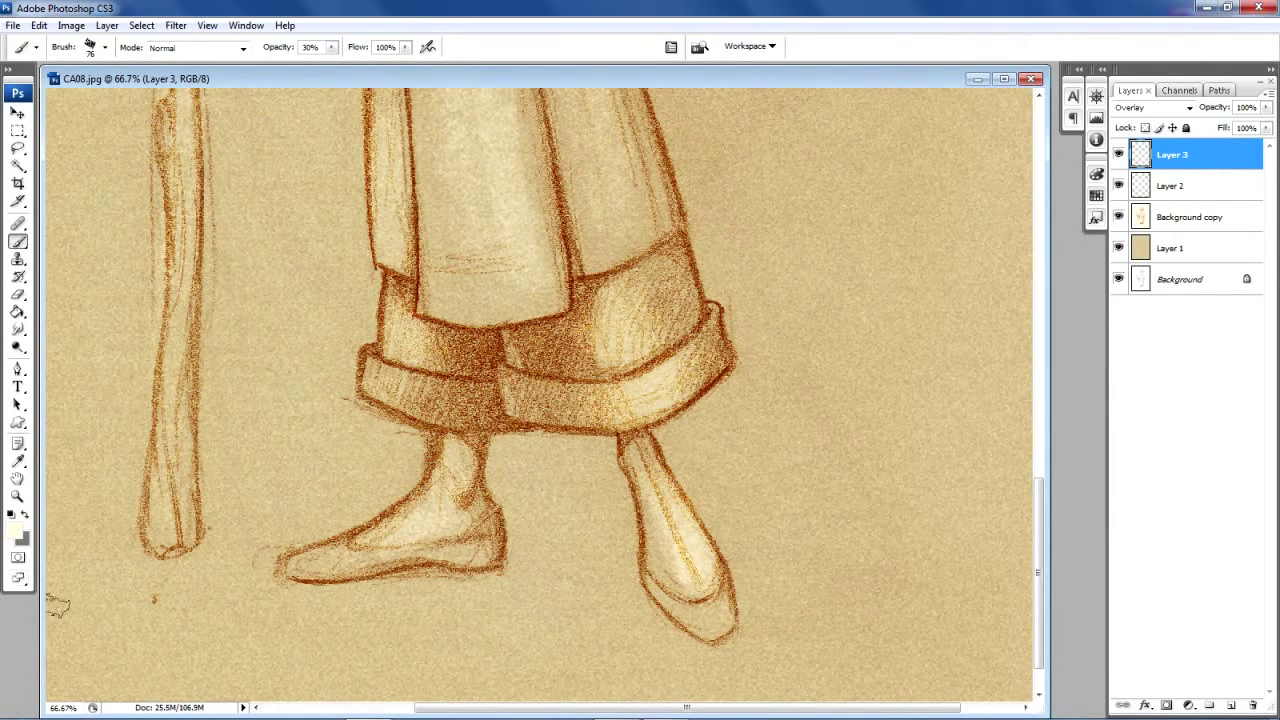
click(17, 497)
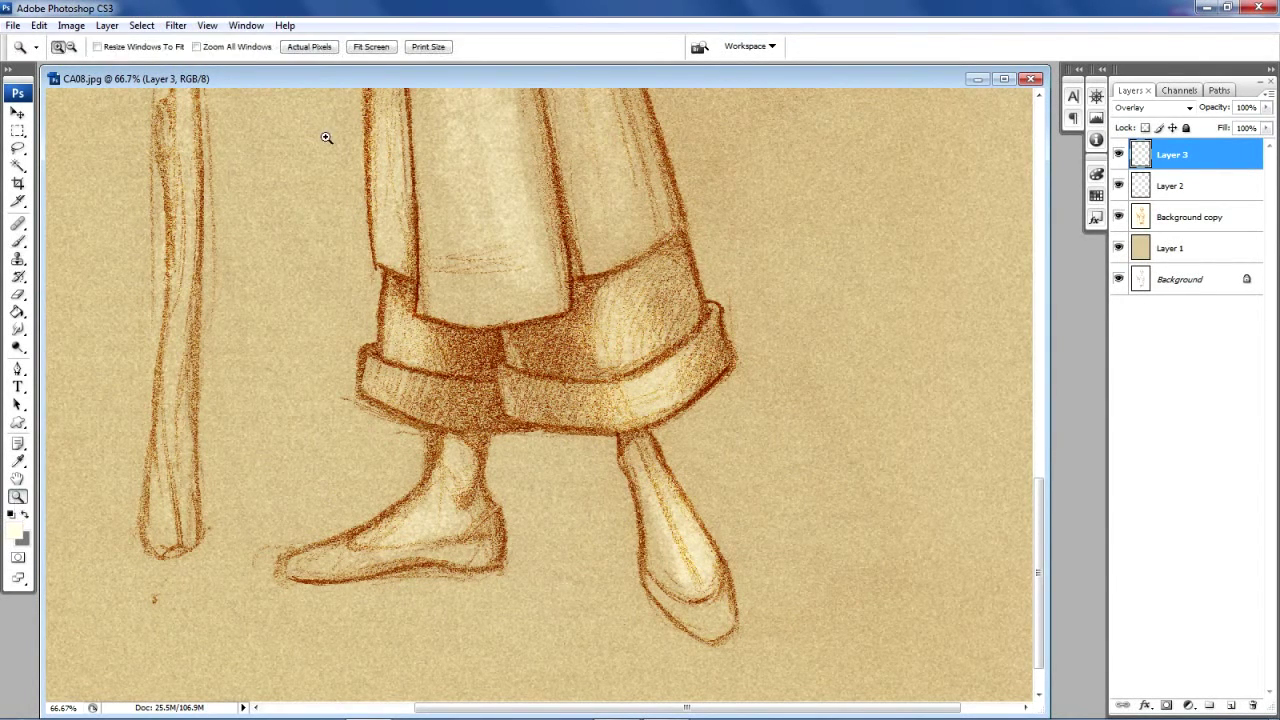
Zoom out and enlarge the document window so the whole sketch shows with margin
click(380, 50)
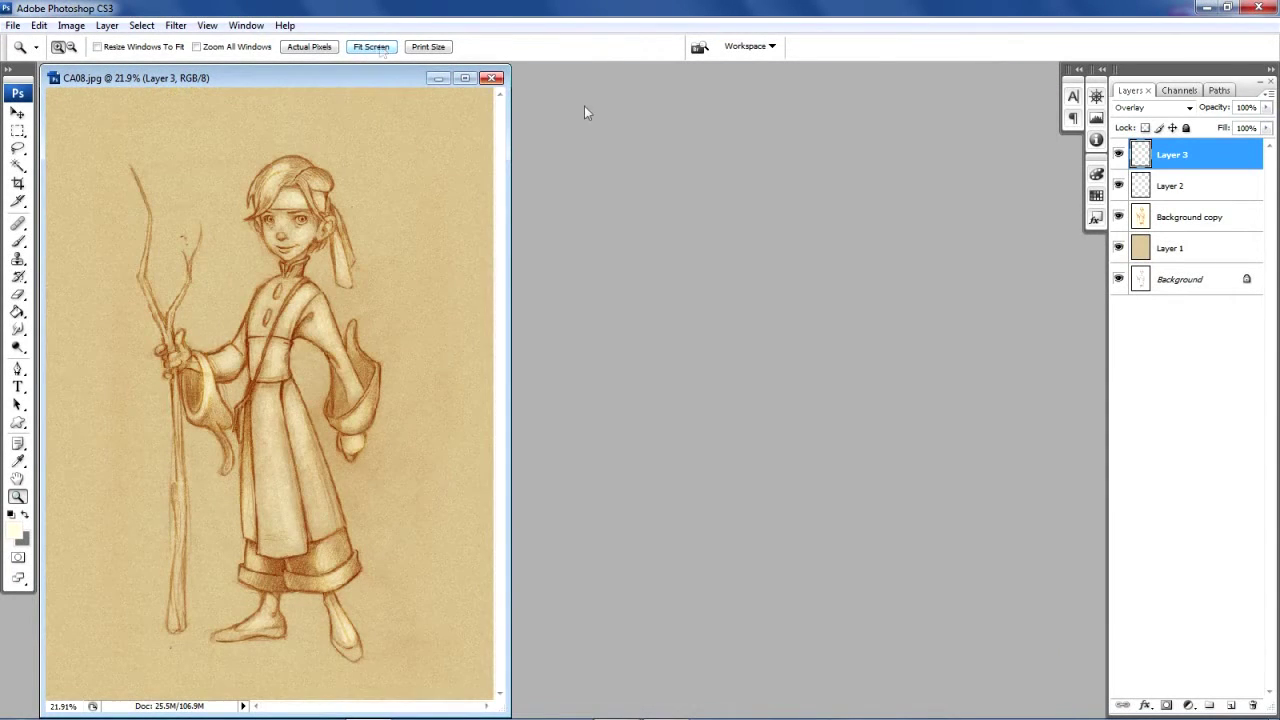
drag(341, 77, 516, 79)
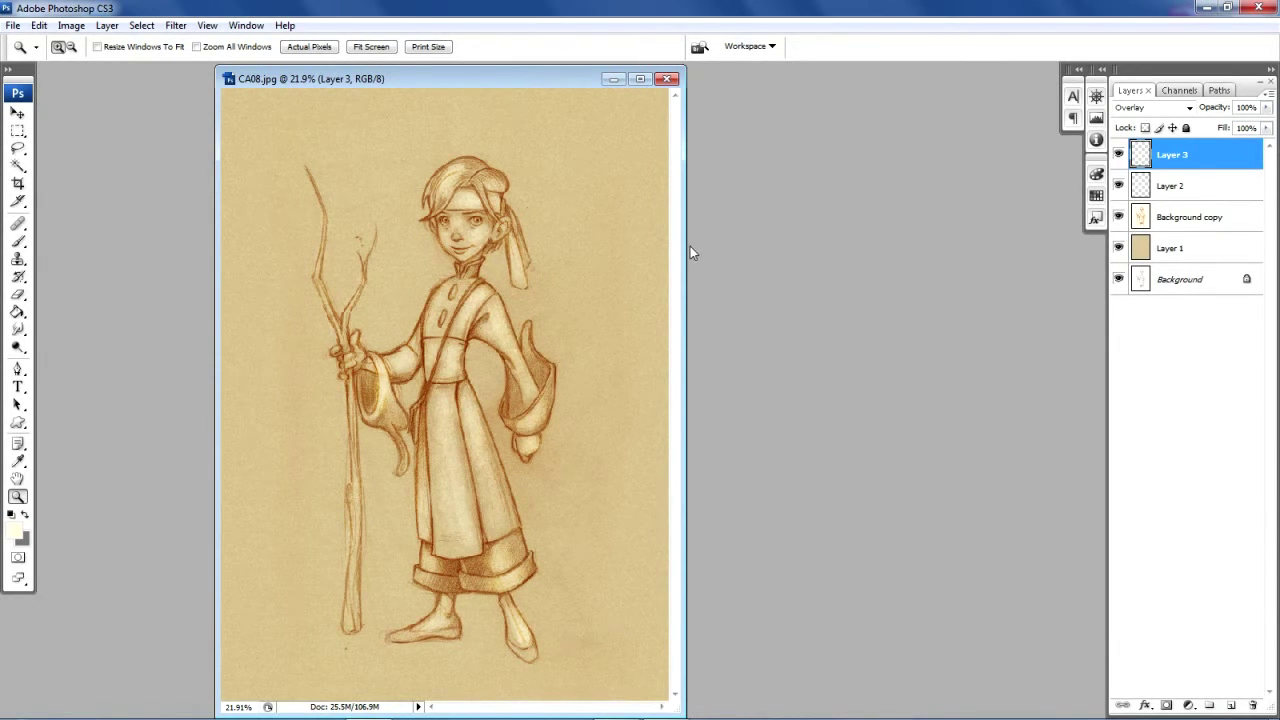
drag(684, 245, 927, 279)
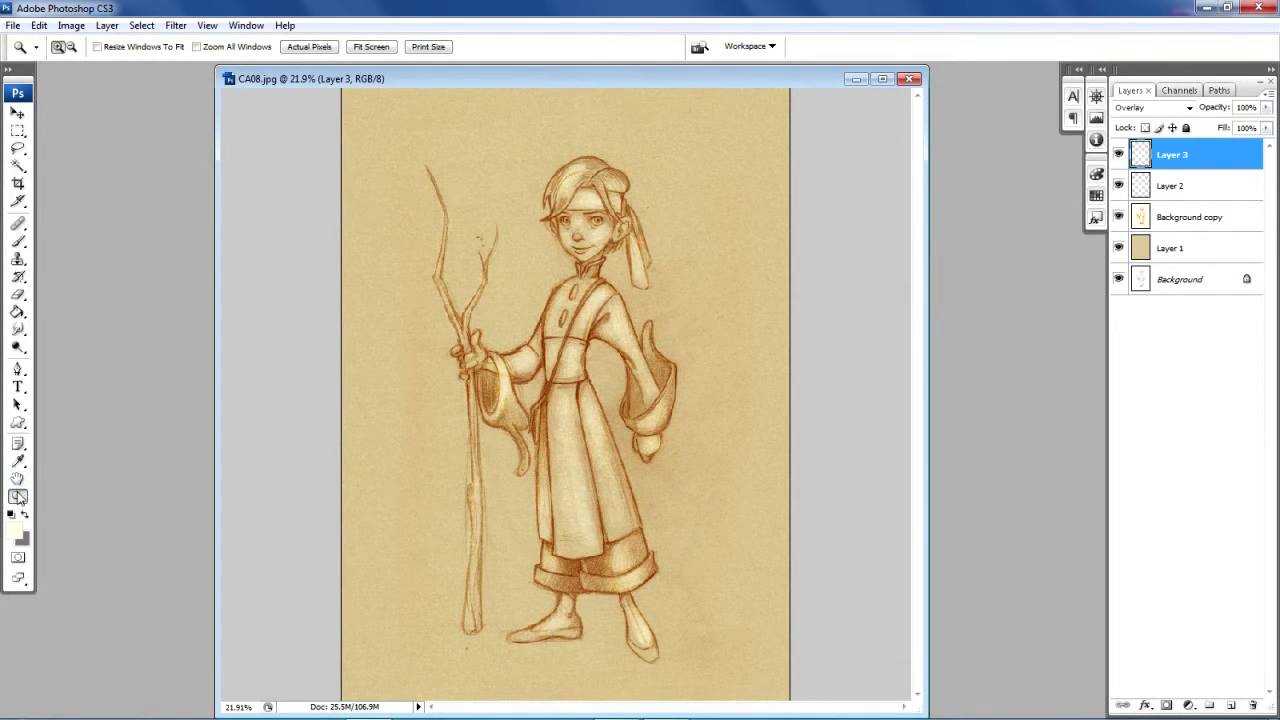
Zoom in on the face to 66.7% and widen the window from its left edge
click(572, 217)
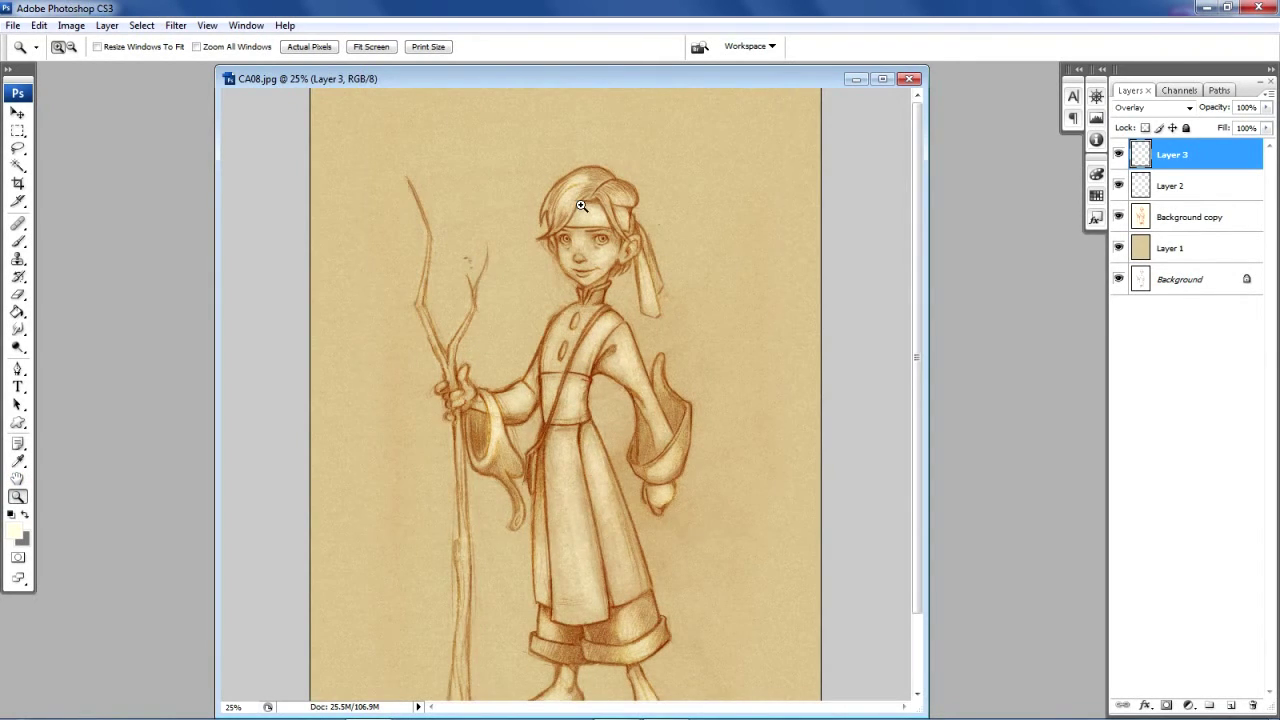
click(585, 207)
click(611, 291)
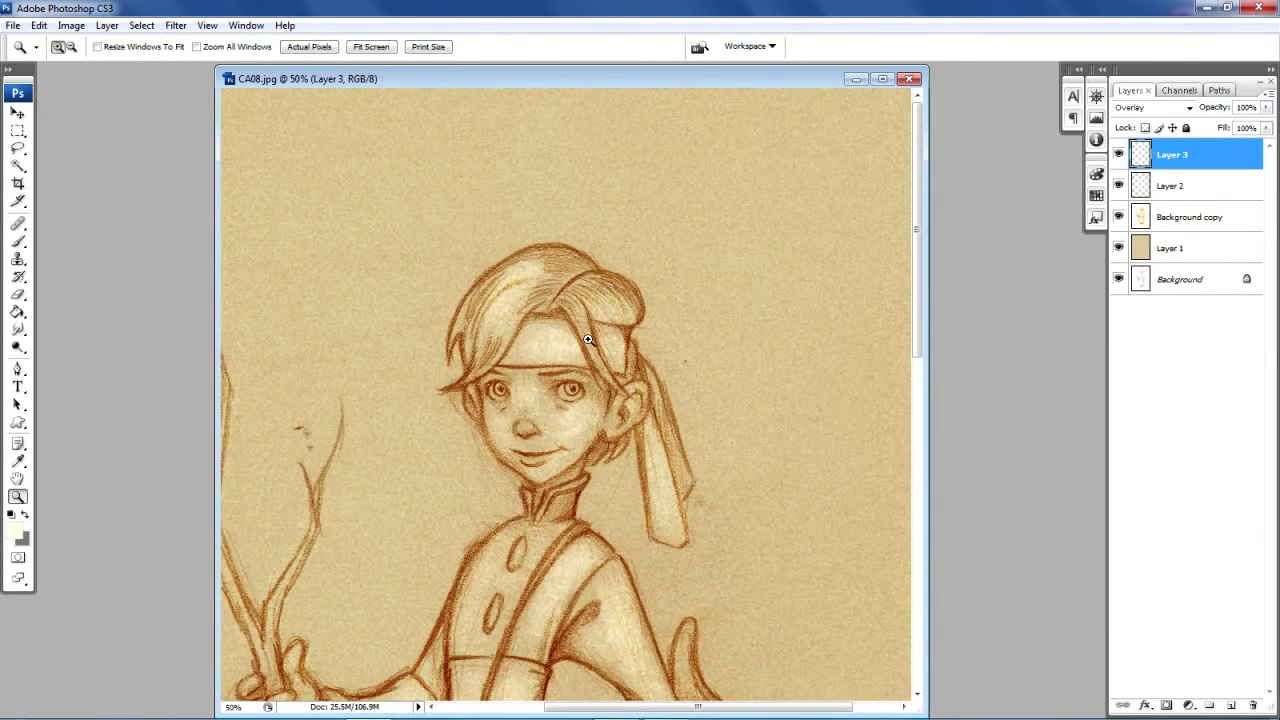
click(548, 402)
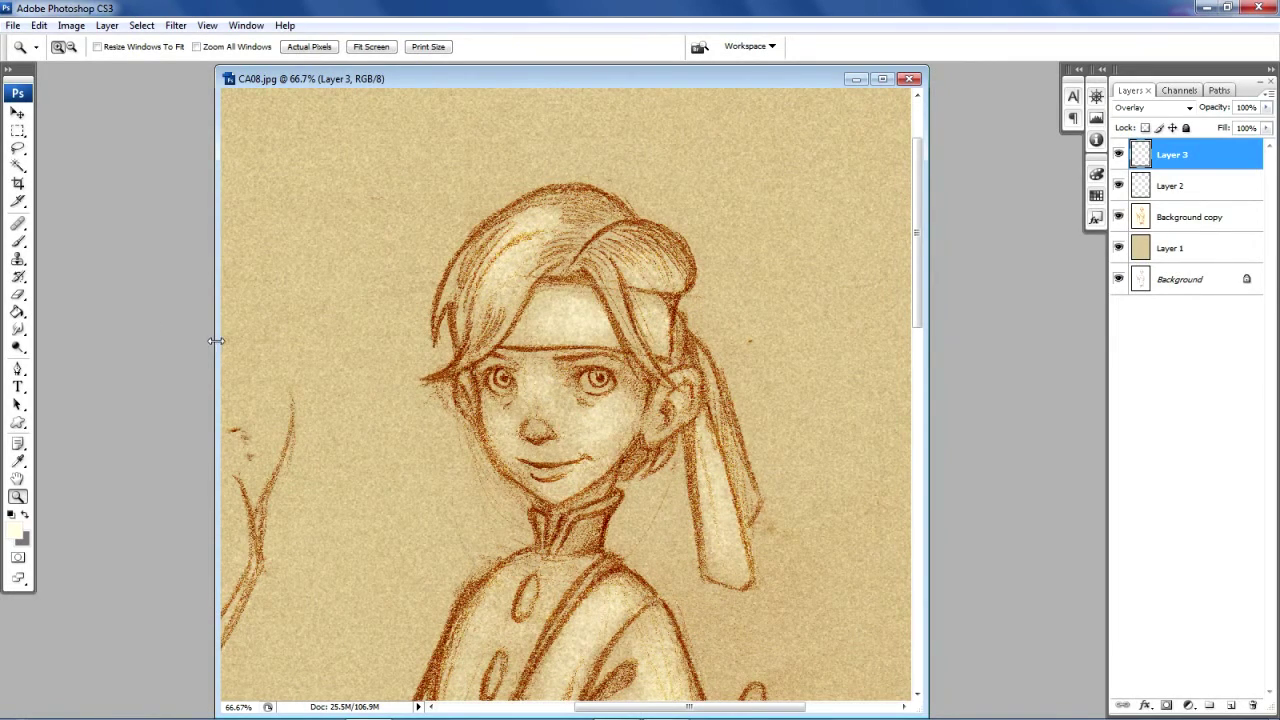
drag(216, 341, 89, 345)
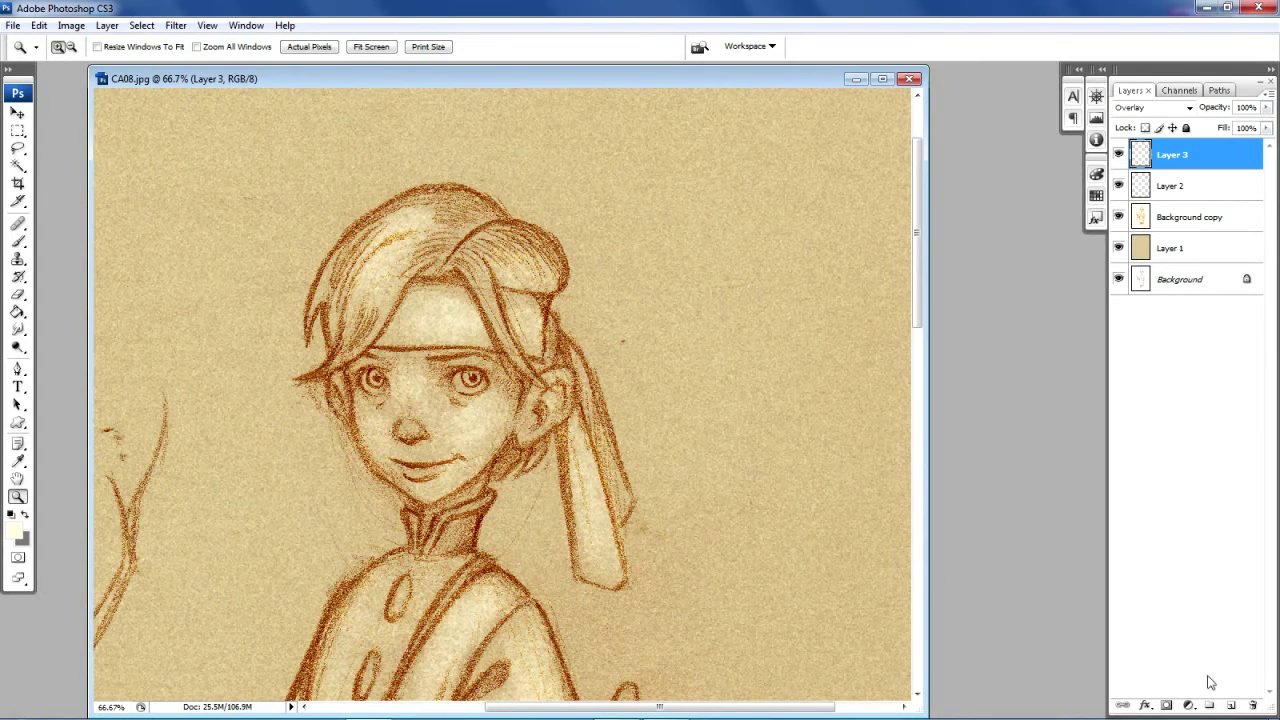
Create Layer 4 with Overlay blending and bring up the foreground Color Picker
click(1230, 706)
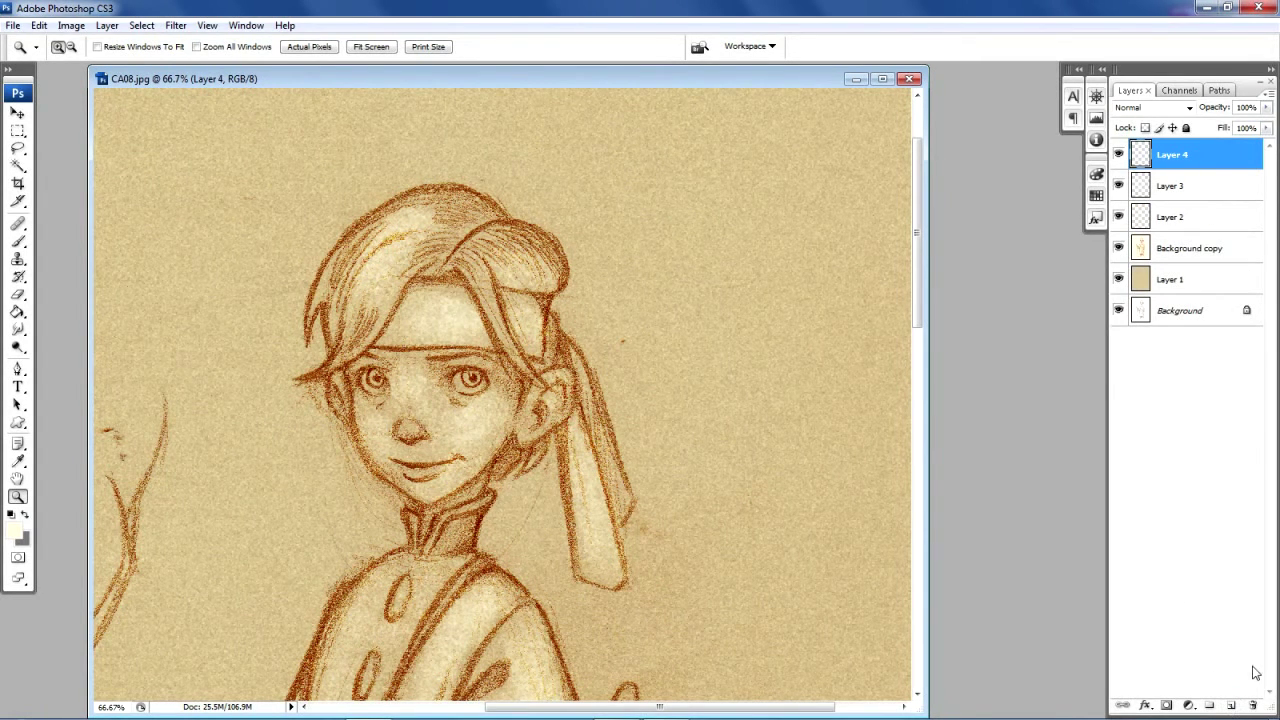
click(1190, 108)
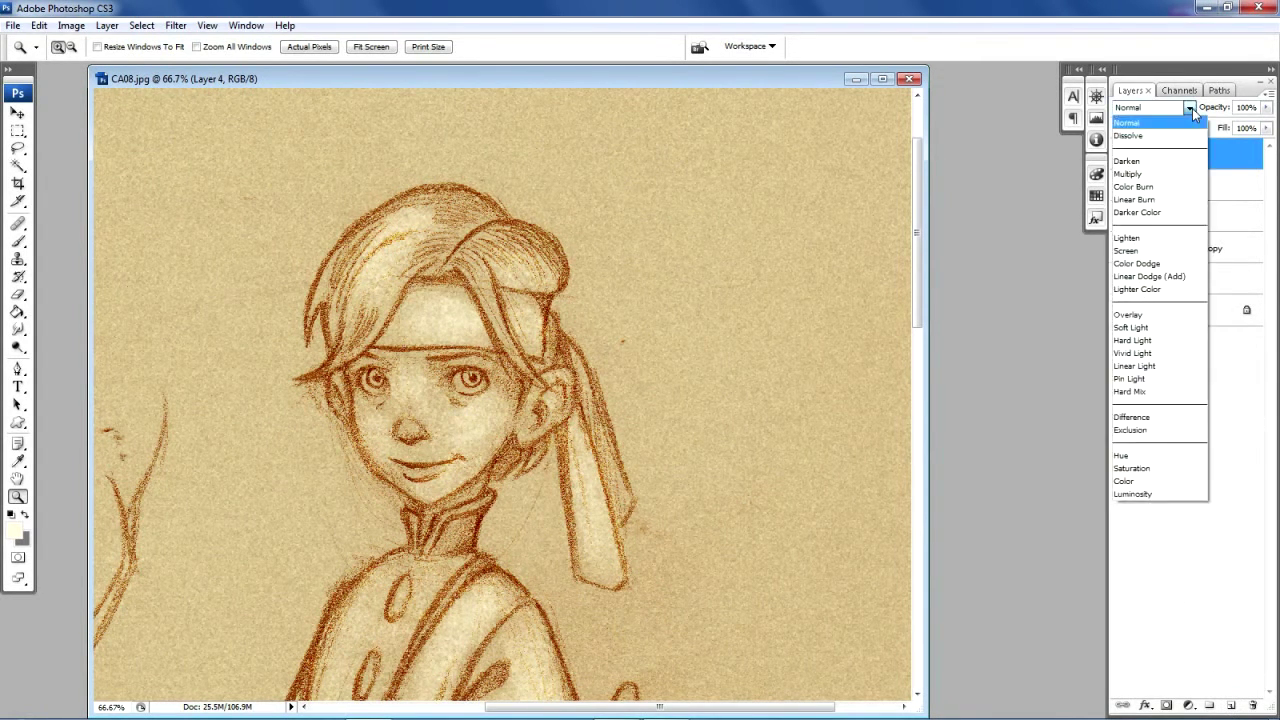
click(1147, 316)
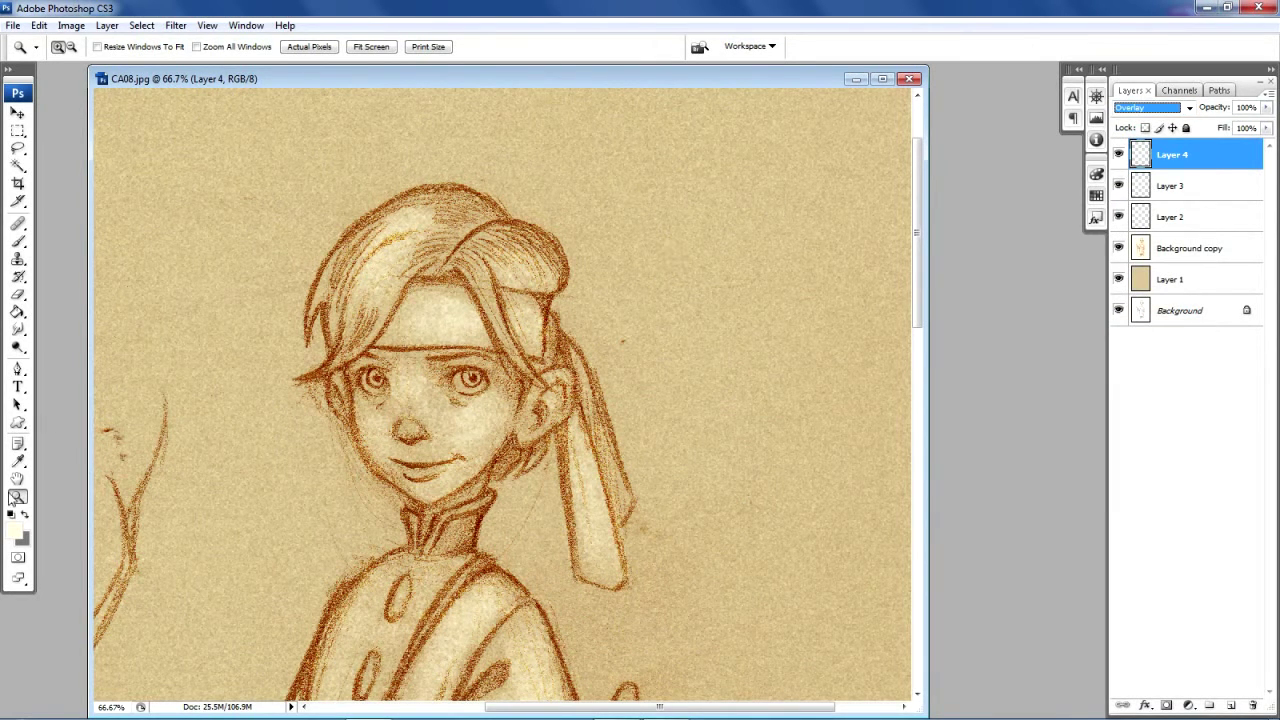
click(18, 534)
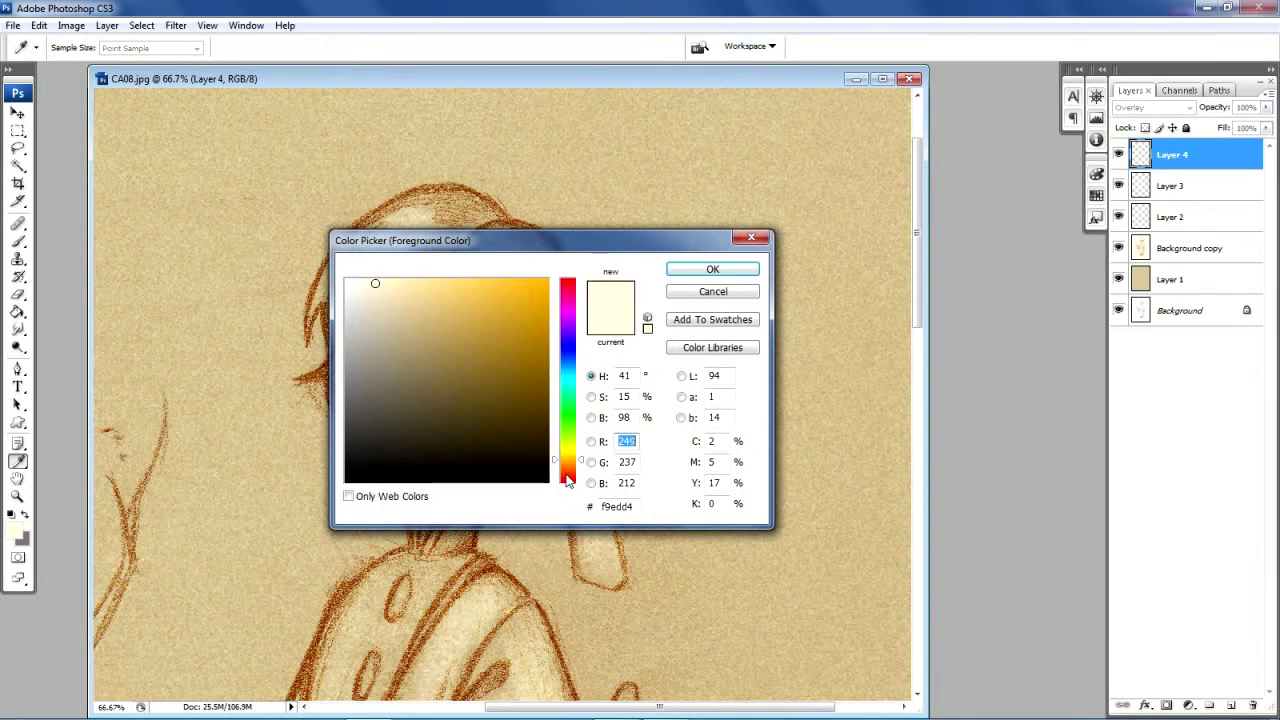
Set the foreground colour to saturated orange ef722e in the Color Picker
click(565, 471)
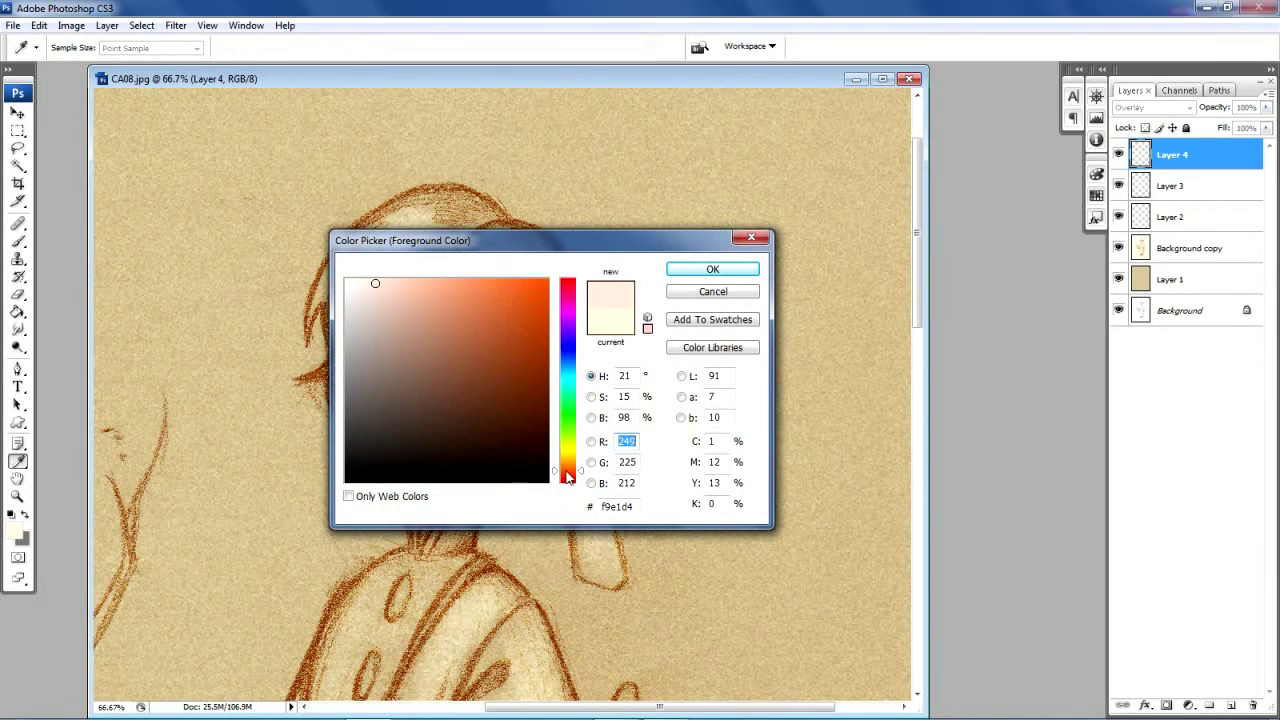
click(508, 286)
drag(509, 289, 510, 291)
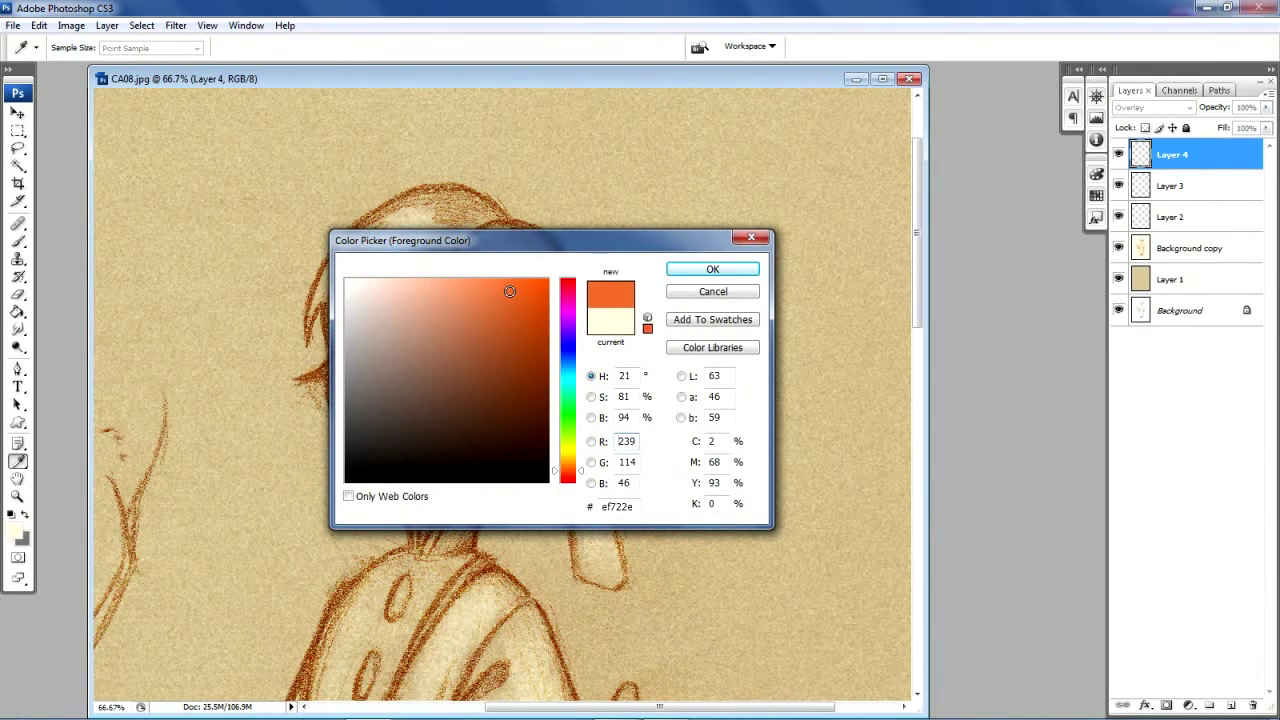
click(691, 268)
key(z)
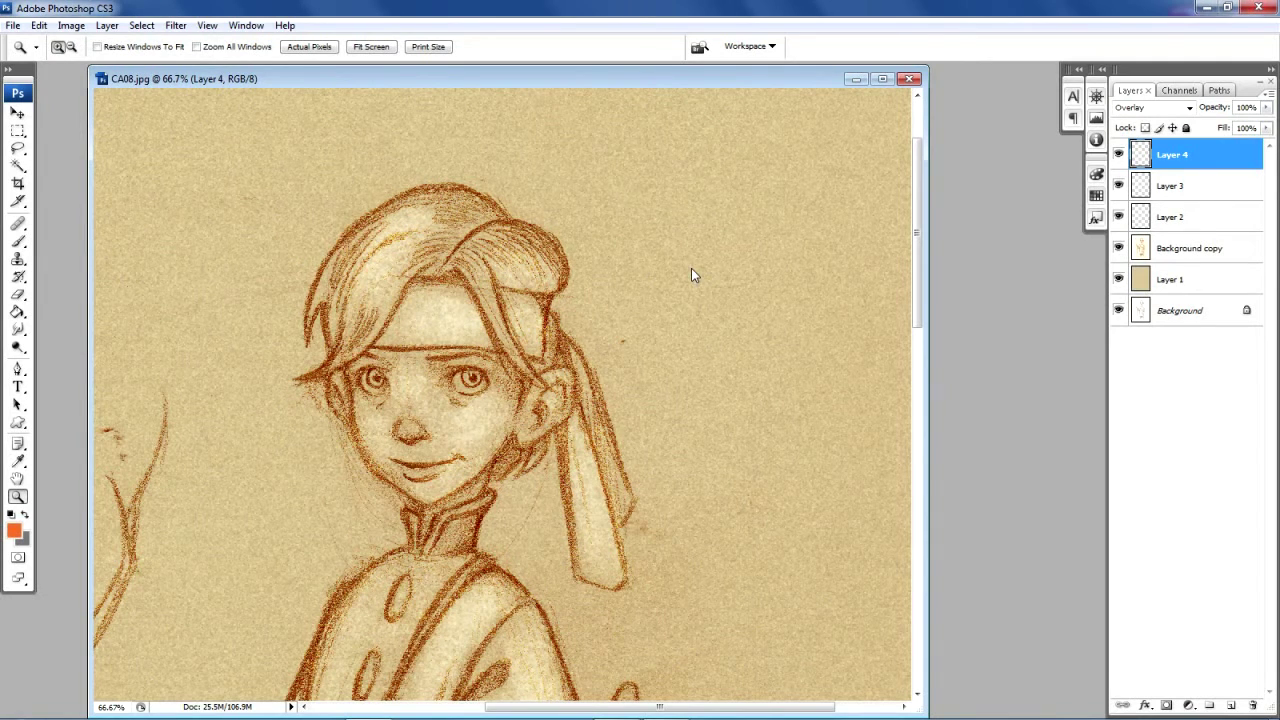
Tint the hair strands, bangs and hair by the ear orange with the 30% brush
click(19, 242)
mouse_move(405, 288)
mouse_down()
mouse_move(340, 260)
mouse_move(328, 297)
mouse_move(366, 300)
mouse_move(344, 334)
mouse_move(444, 236)
mouse_move(410, 258)
mouse_move(415, 215)
mouse_move(485, 220)
mouse_move(460, 205)
mouse_move(432, 265)
mouse_up()
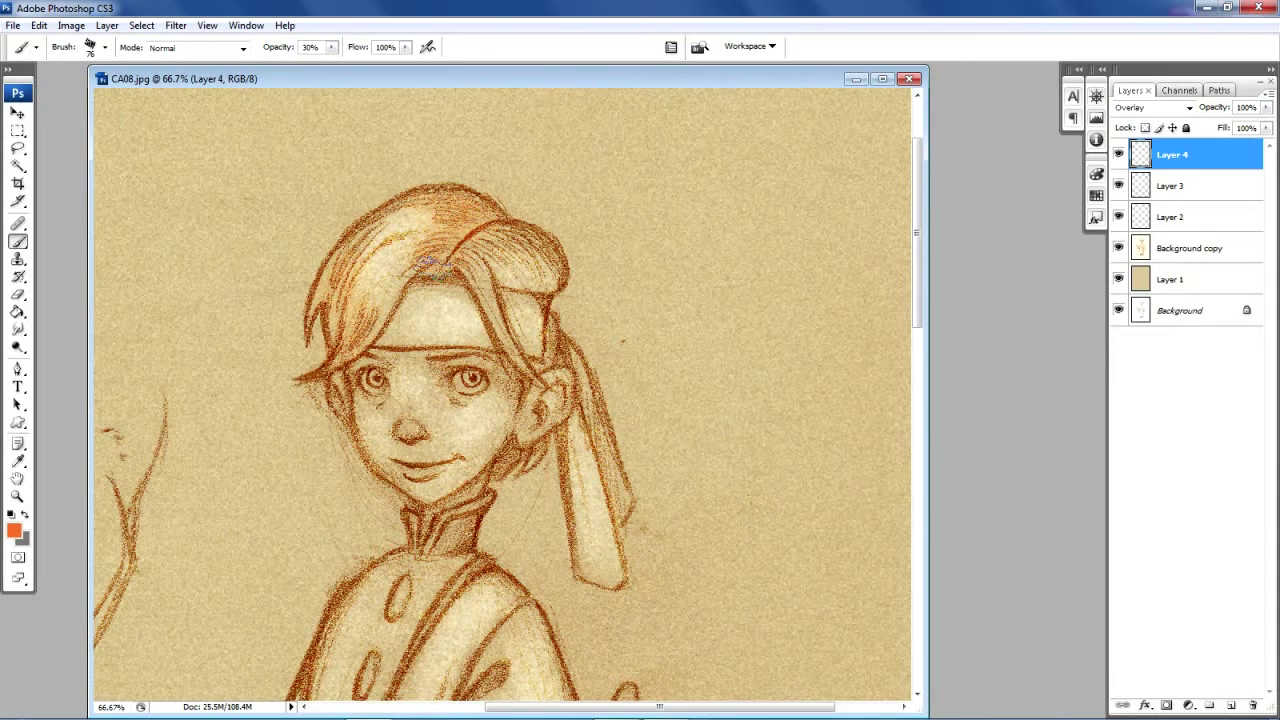
mouse_move(482, 306)
mouse_down()
mouse_move(512, 345)
mouse_move(492, 275)
mouse_move(506, 274)
mouse_move(474, 252)
mouse_move(522, 240)
mouse_move(470, 256)
mouse_move(336, 359)
mouse_move(356, 347)
mouse_move(333, 294)
mouse_move(337, 329)
mouse_move(319, 302)
mouse_move(358, 251)
mouse_move(348, 260)
mouse_move(372, 274)
mouse_move(380, 308)
mouse_move(459, 218)
mouse_move(444, 209)
mouse_move(426, 269)
mouse_move(471, 280)
mouse_move(486, 314)
mouse_move(473, 266)
mouse_move(500, 234)
mouse_move(540, 248)
mouse_move(511, 285)
mouse_move(535, 282)
mouse_move(563, 331)
mouse_up()
mouse_move(521, 447)
mouse_down()
mouse_move(510, 468)
mouse_move(532, 455)
mouse_move(518, 452)
mouse_up()
drag(322, 287, 314, 369)
mouse_move(410, 265)
mouse_down()
mouse_move(480, 215)
mouse_move(474, 268)
mouse_move(556, 284)
mouse_up()
Tint the hair below the ear orange, then zoom to 100% on the face
drag(505, 456, 508, 484)
scroll(989, 277, down, 3)
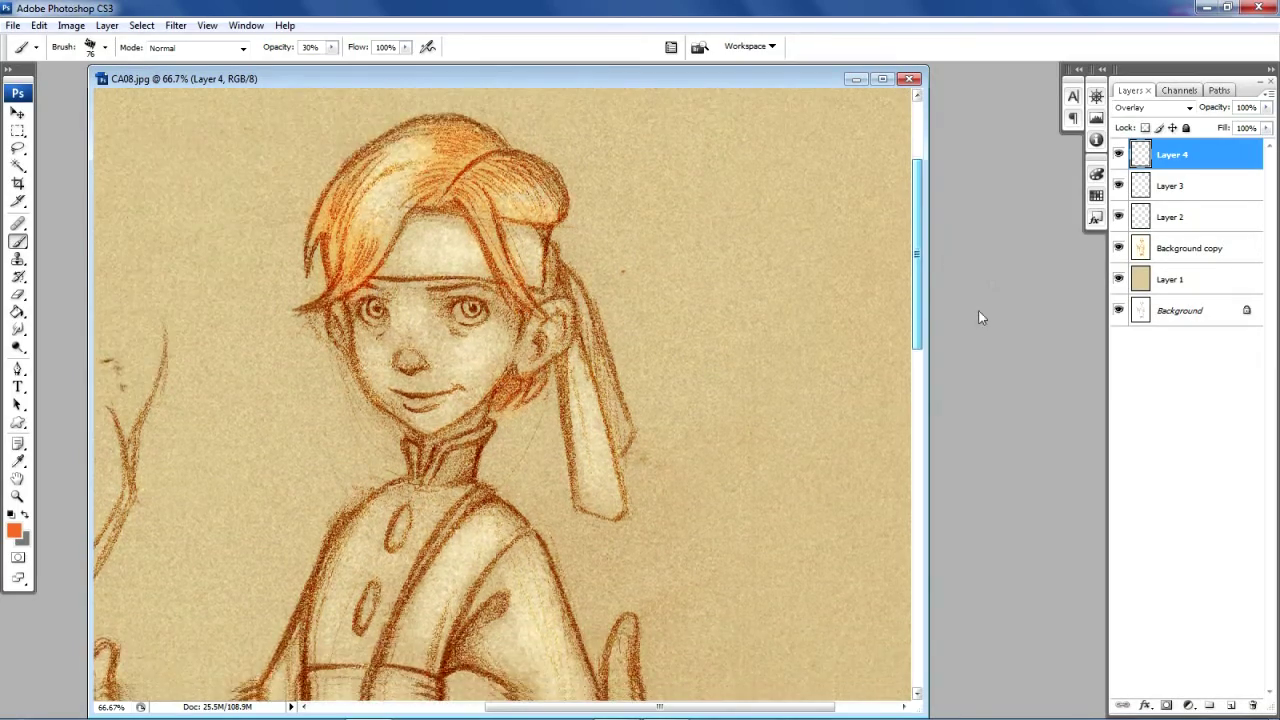
scroll(968, 287, up, 1)
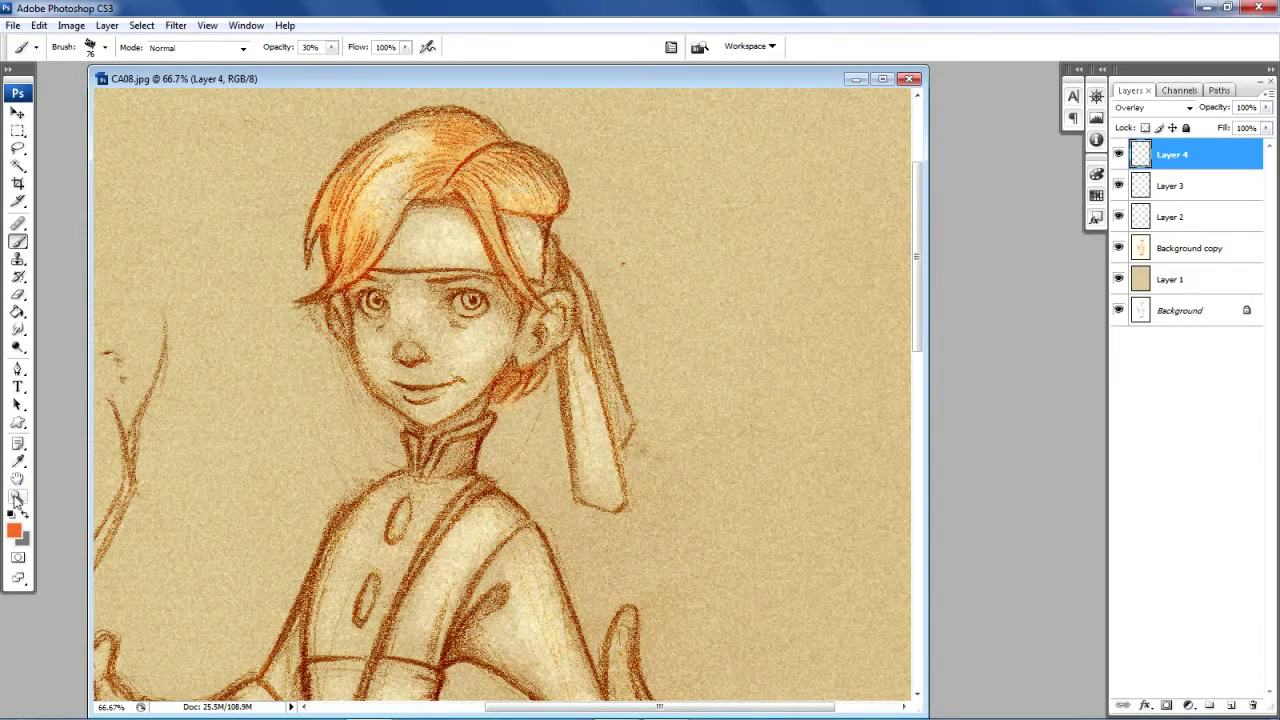
click(17, 496)
click(371, 358)
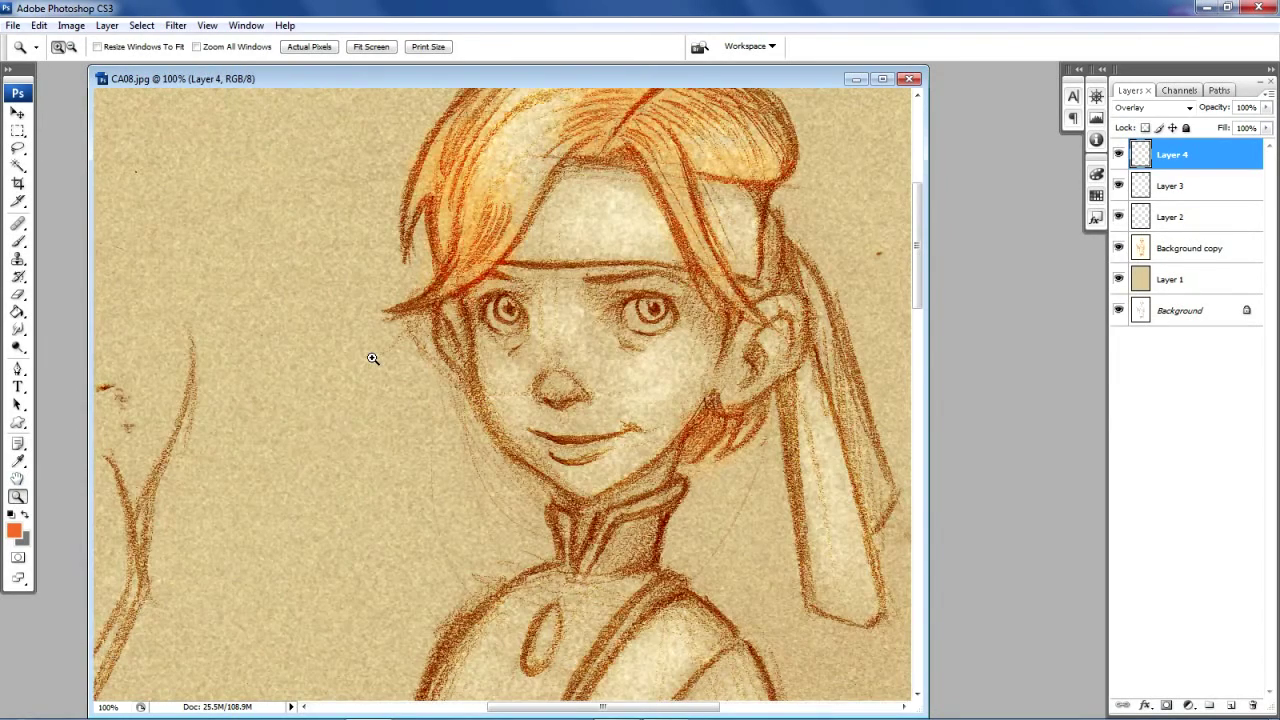
Drag the window's right edge outward to show more of the 100% face view
drag(926, 402, 1040, 393)
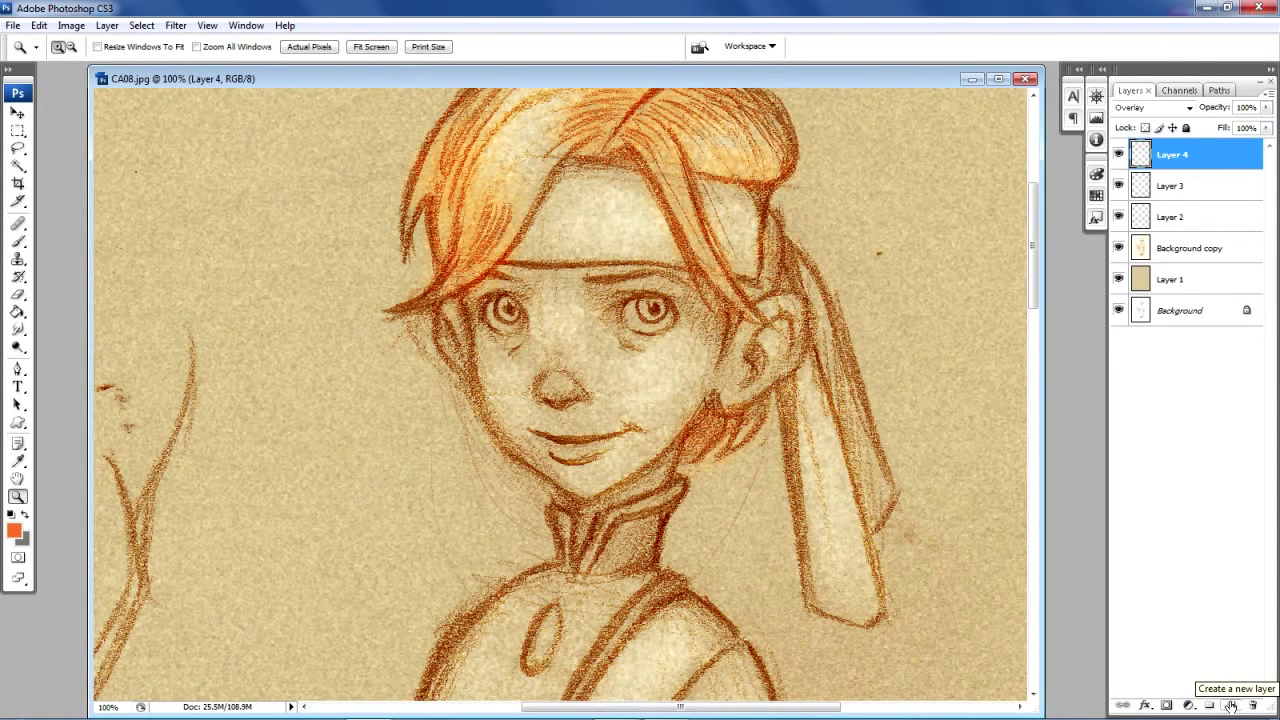
Add a new Layer 5 set to Overlay blend mode
click(1231, 706)
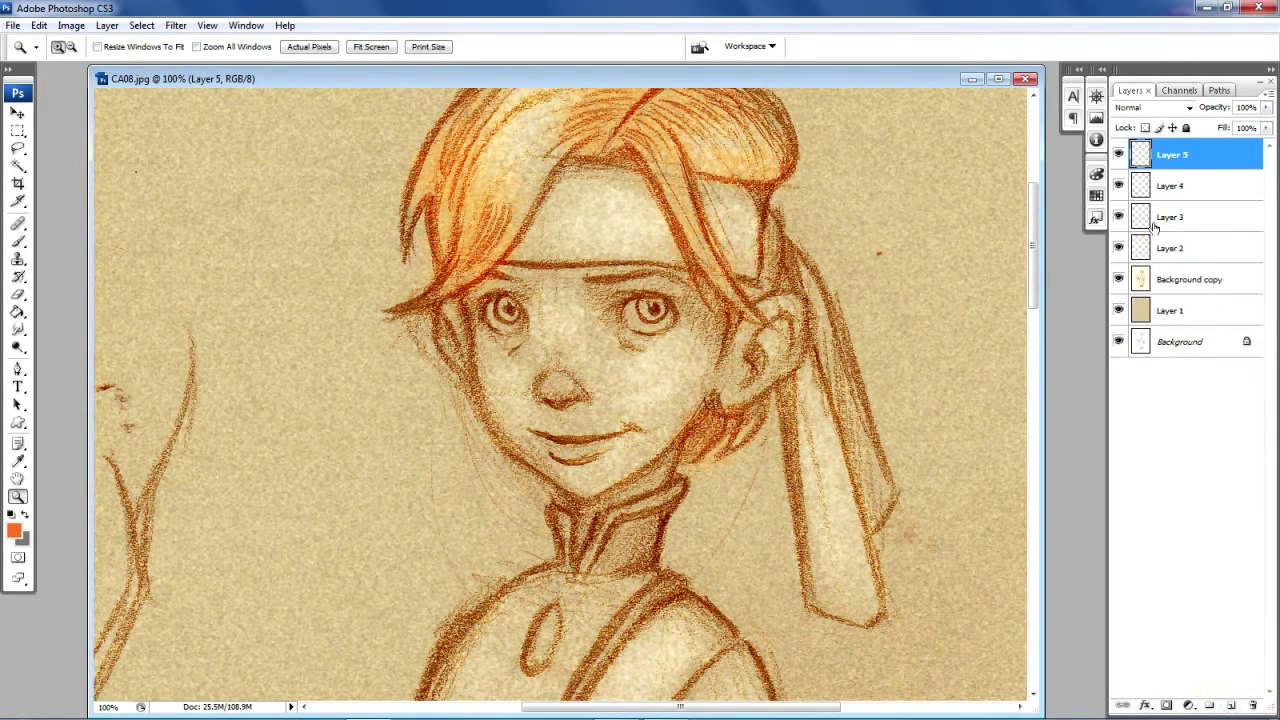
click(1188, 108)
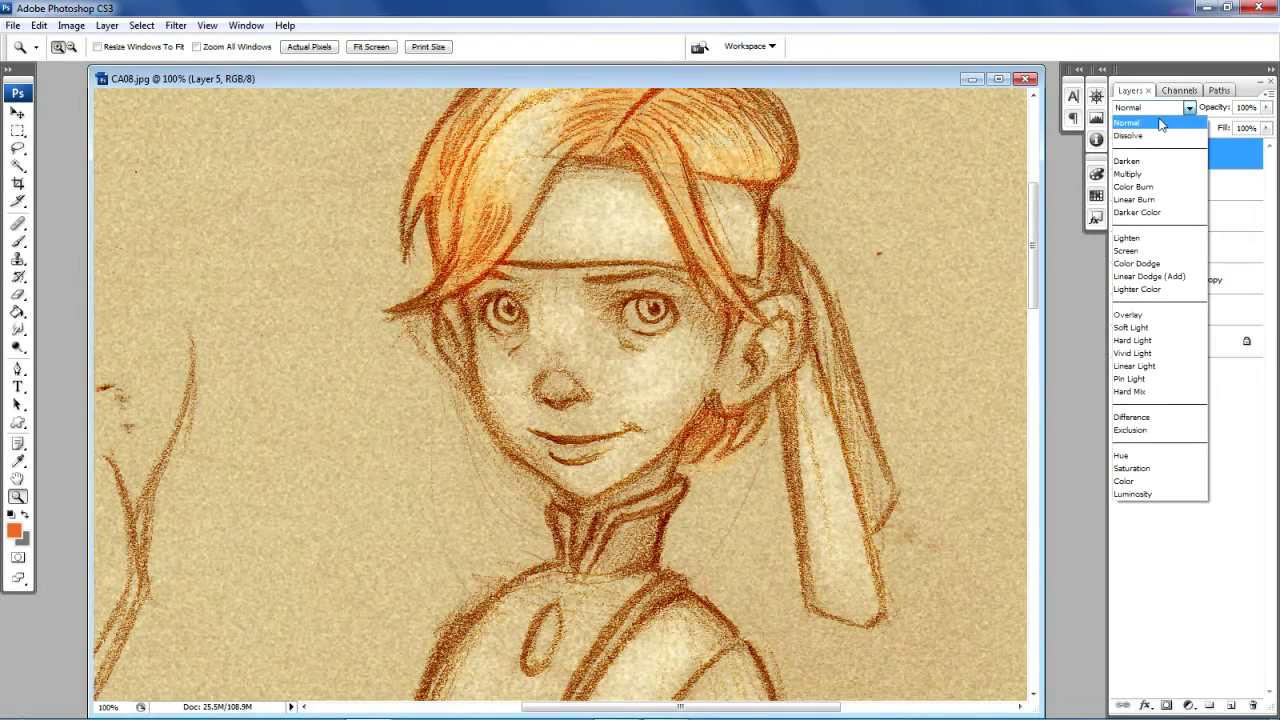
click(1155, 318)
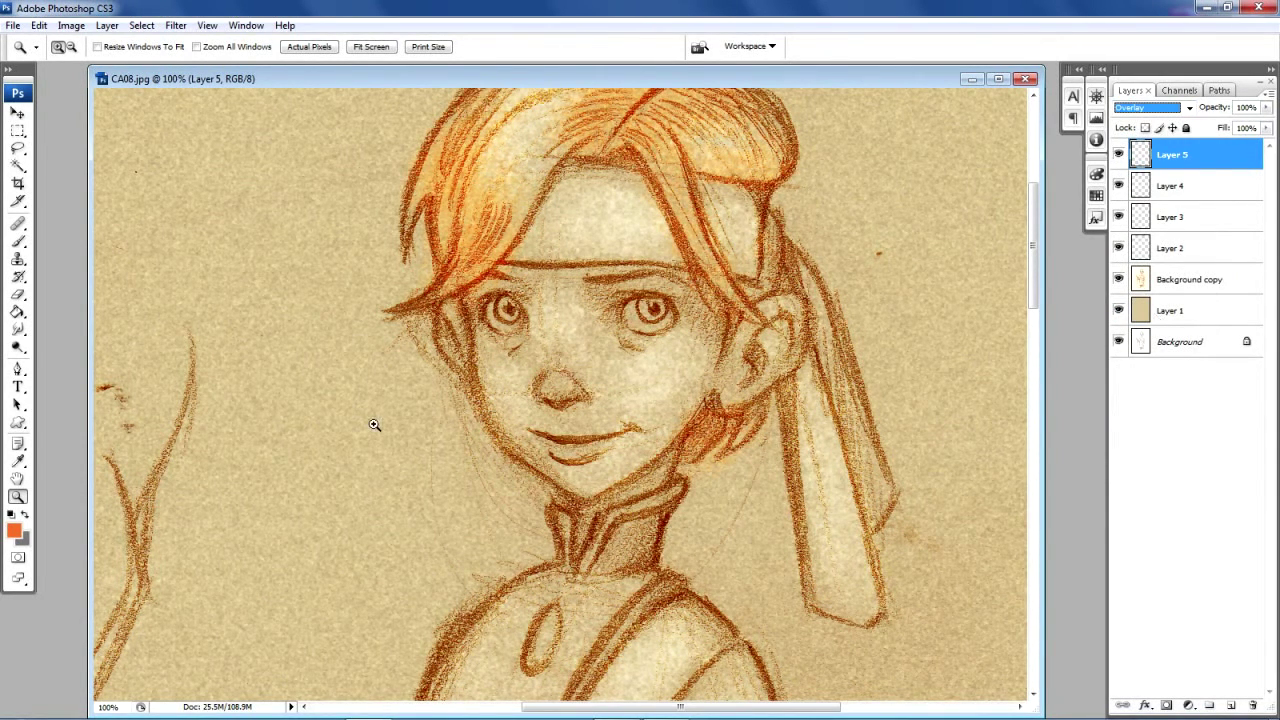
Set the foreground colour to lighter red-orange ef522e and return to the Brush
click(13, 531)
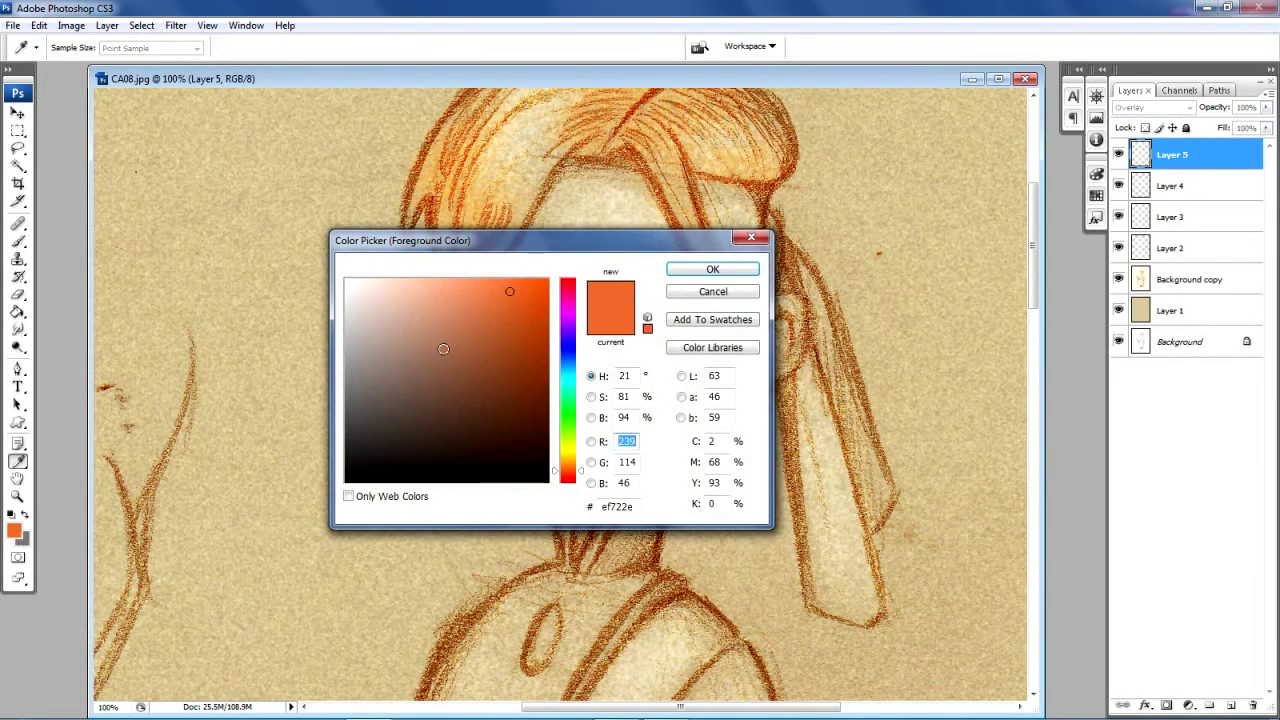
drag(560, 482, 555, 480)
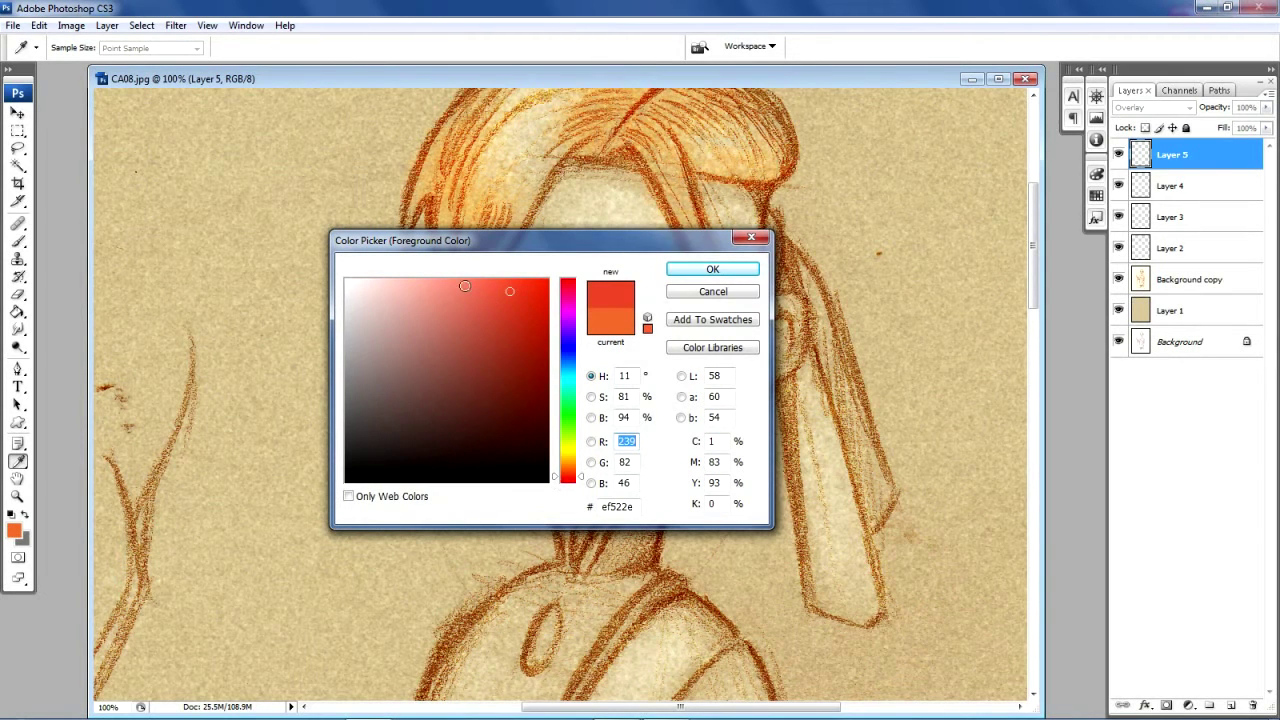
click(464, 286)
click(716, 276)
key(z)
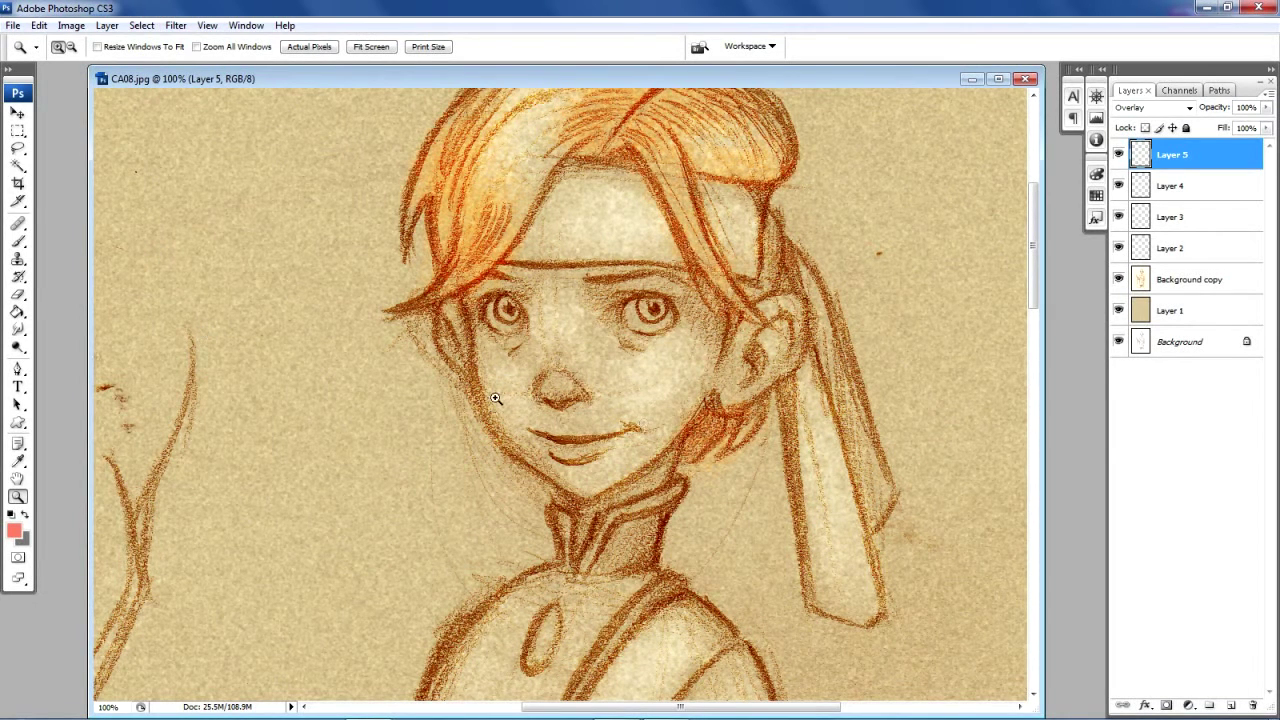
click(18, 241)
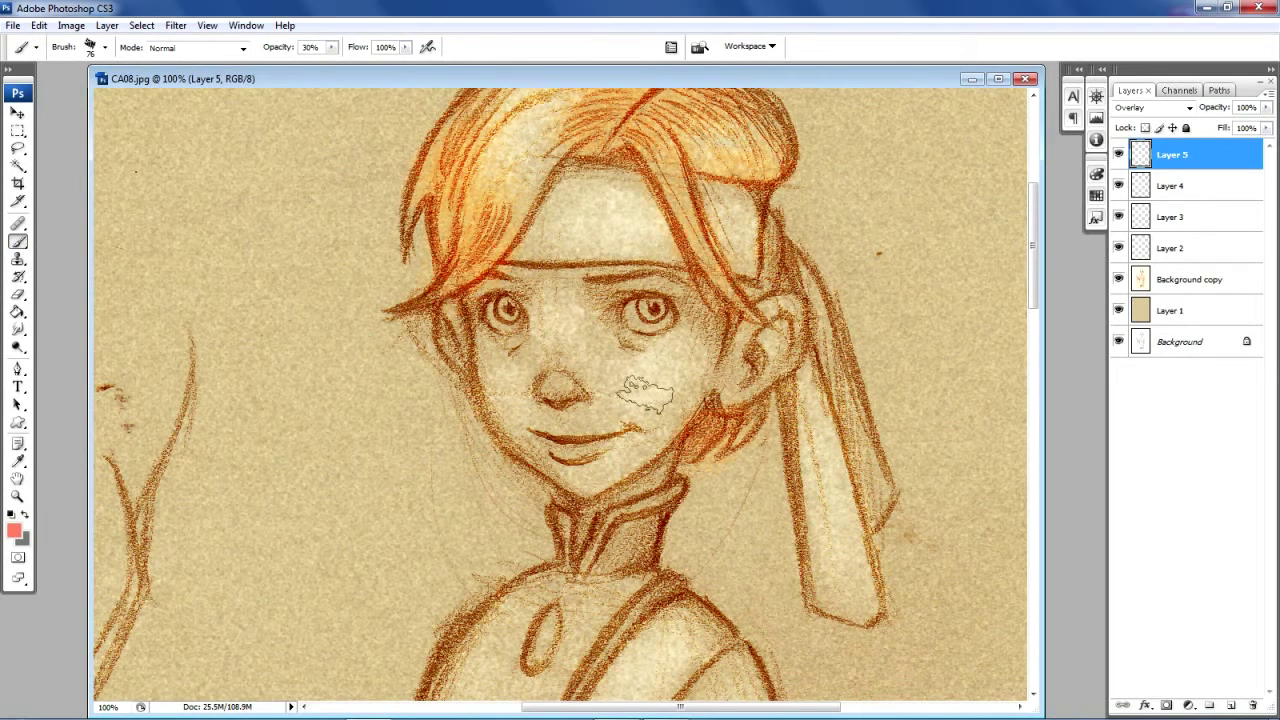
Brush faint red-orange blush over both cheeks, the ear and the nose on Overlay Layer 5
mouse_move(640, 372)
mouse_down()
mouse_move(620, 395)
mouse_move(683, 355)
mouse_up()
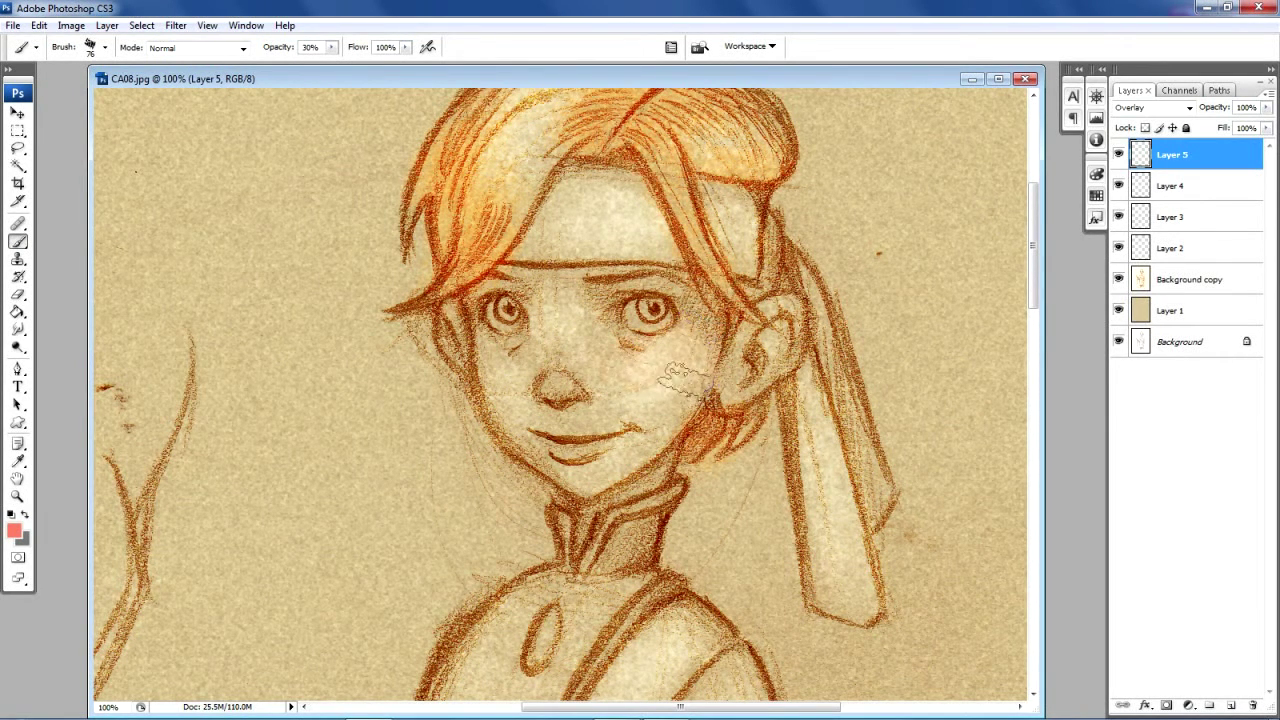
mouse_move(505, 365)
mouse_down()
mouse_move(505, 415)
mouse_move(658, 365)
mouse_move(555, 455)
mouse_move(620, 440)
mouse_up()
drag(767, 343, 790, 322)
drag(440, 305, 445, 330)
drag(590, 385, 640, 330)
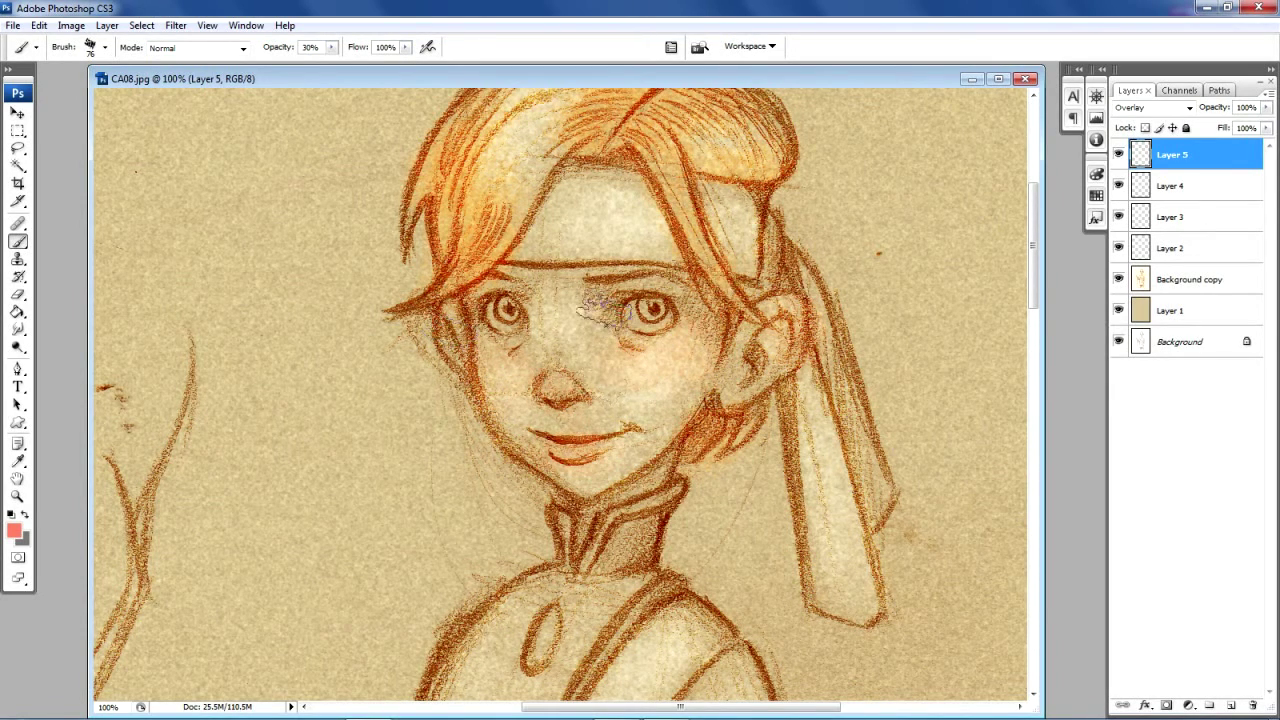
drag(1037, 200, 1053, 376)
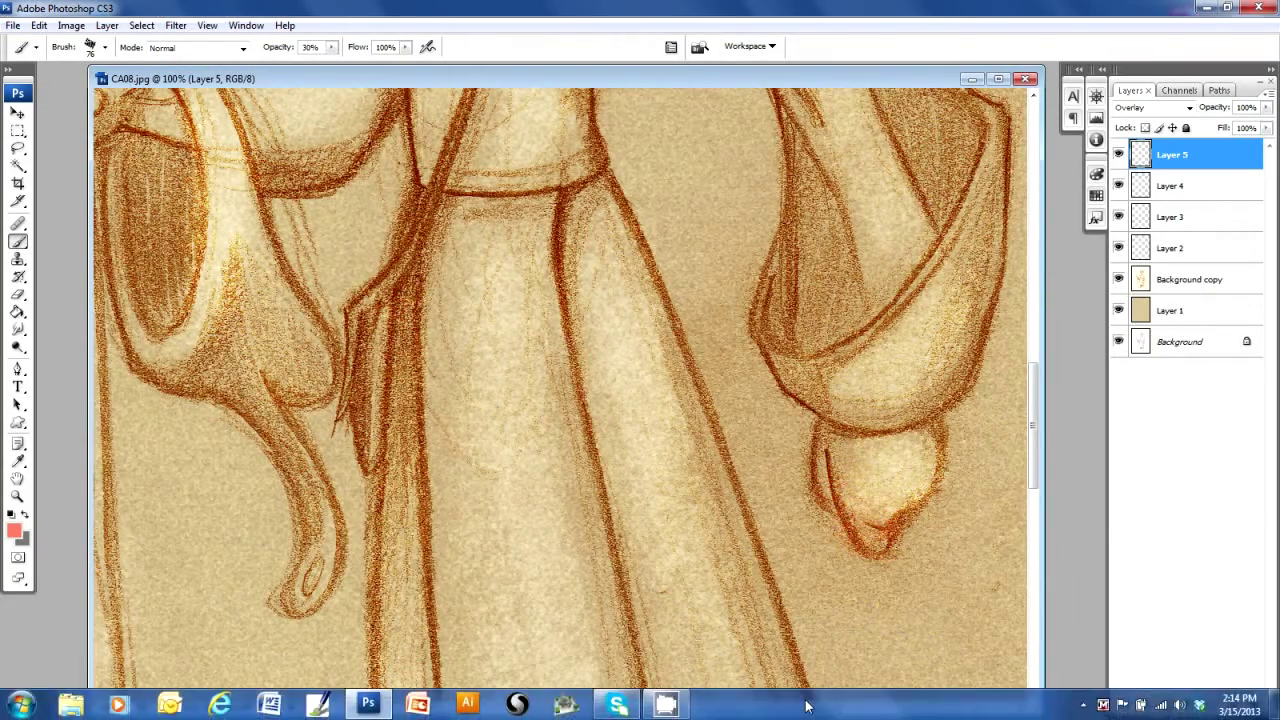
drag(810, 708, 721, 708)
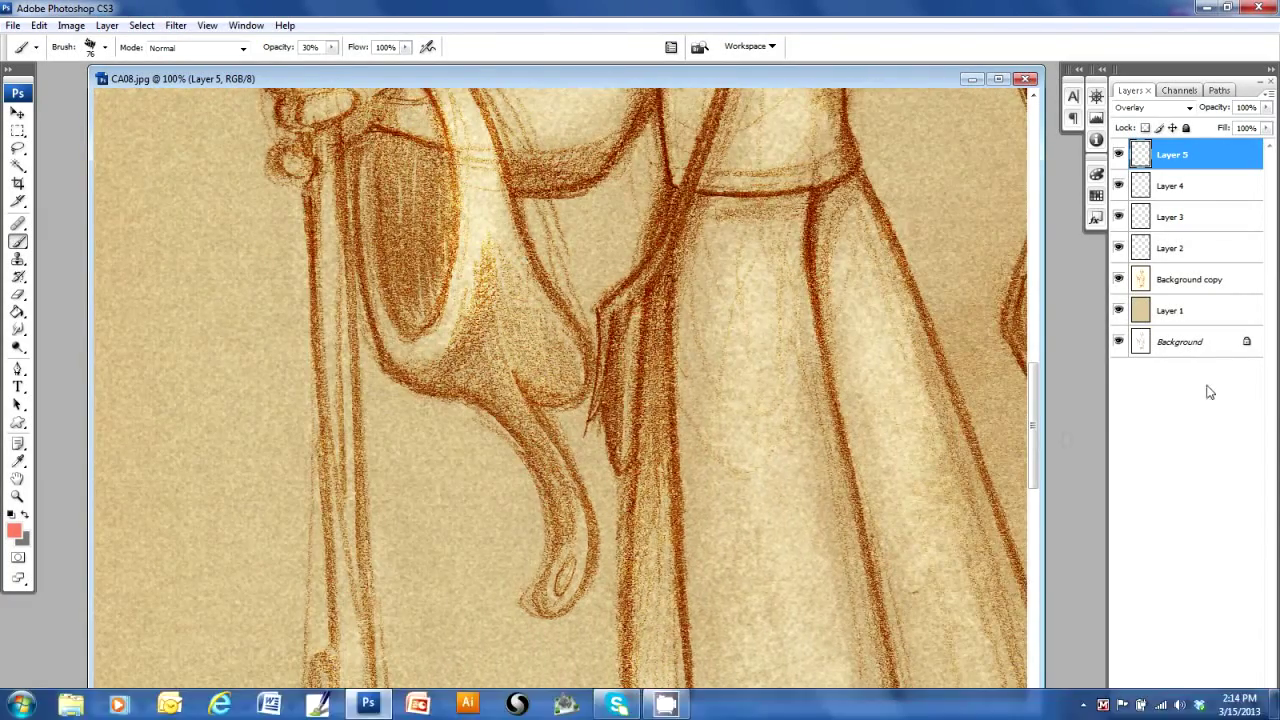
Tint the staff hand's thumb and knuckles reddish-orange on Layer 5, then bring the face back into view
scroll(1010, 360, up, 10)
scroll(1012, 362, down, 1)
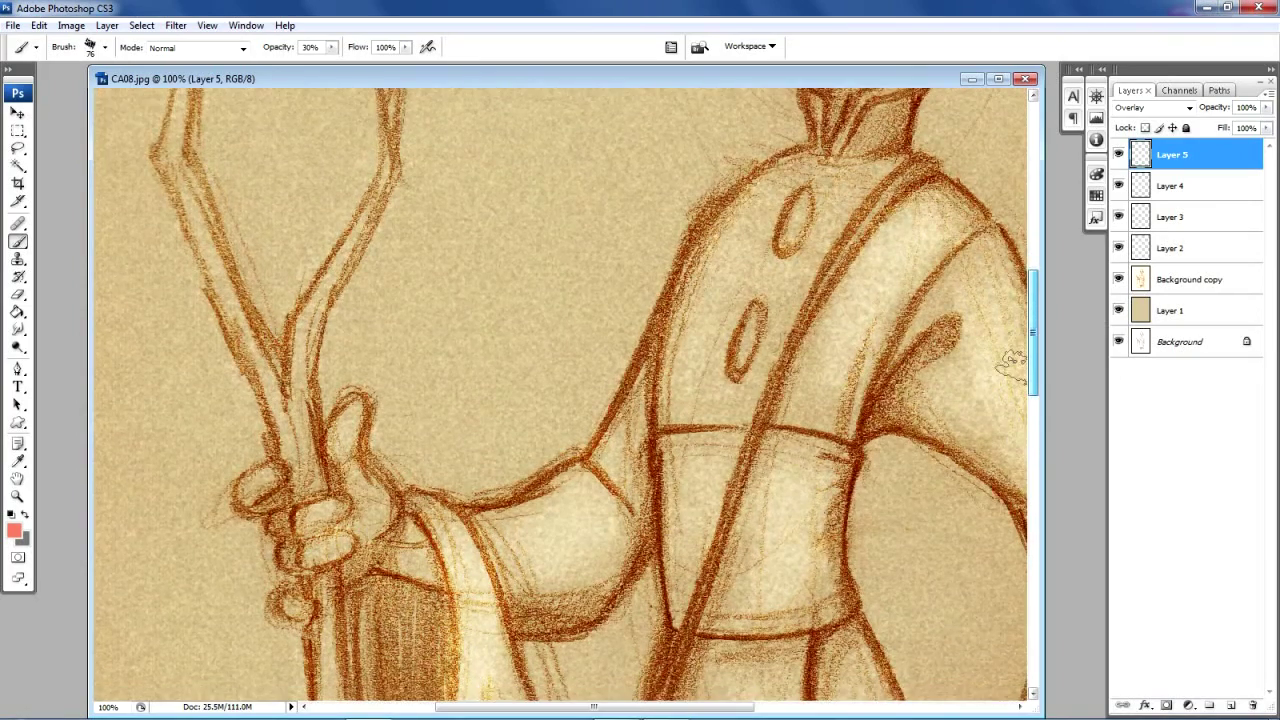
scroll(1012, 362, down, 1)
drag(340, 400, 345, 355)
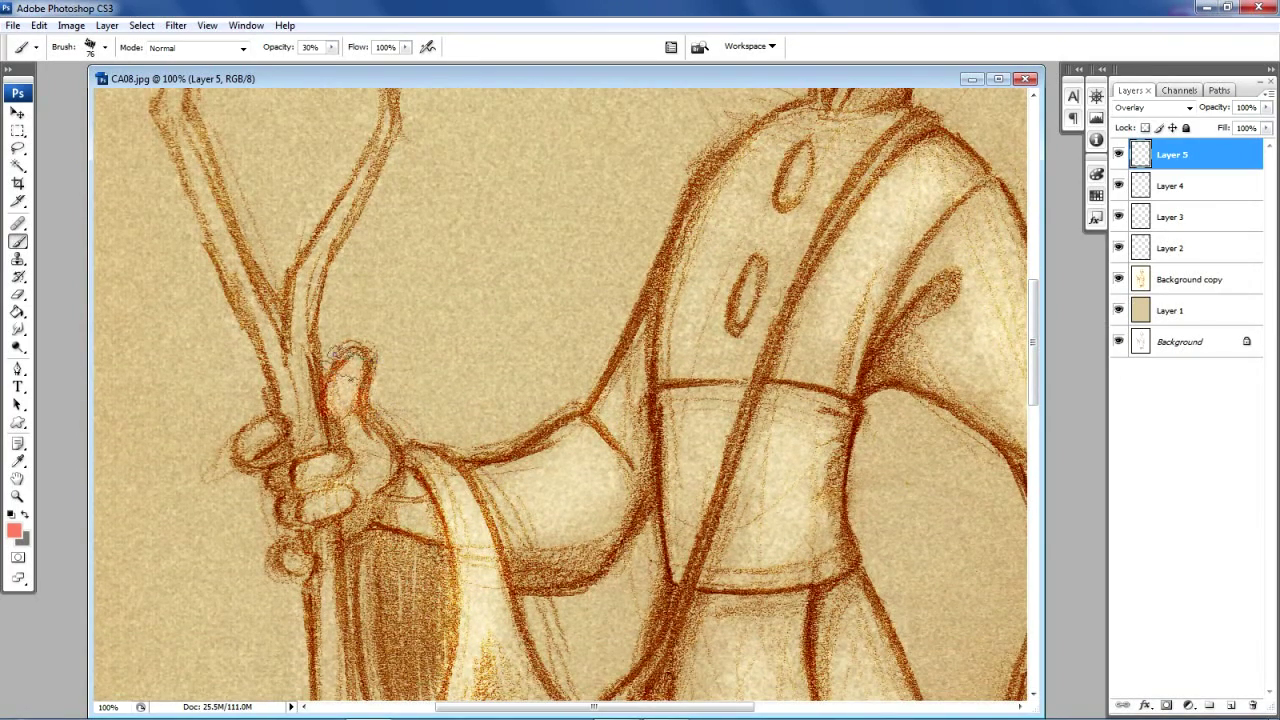
mouse_move(277, 422)
mouse_down()
mouse_move(320, 468)
mouse_move(325, 515)
mouse_up()
drag(330, 400, 365, 355)
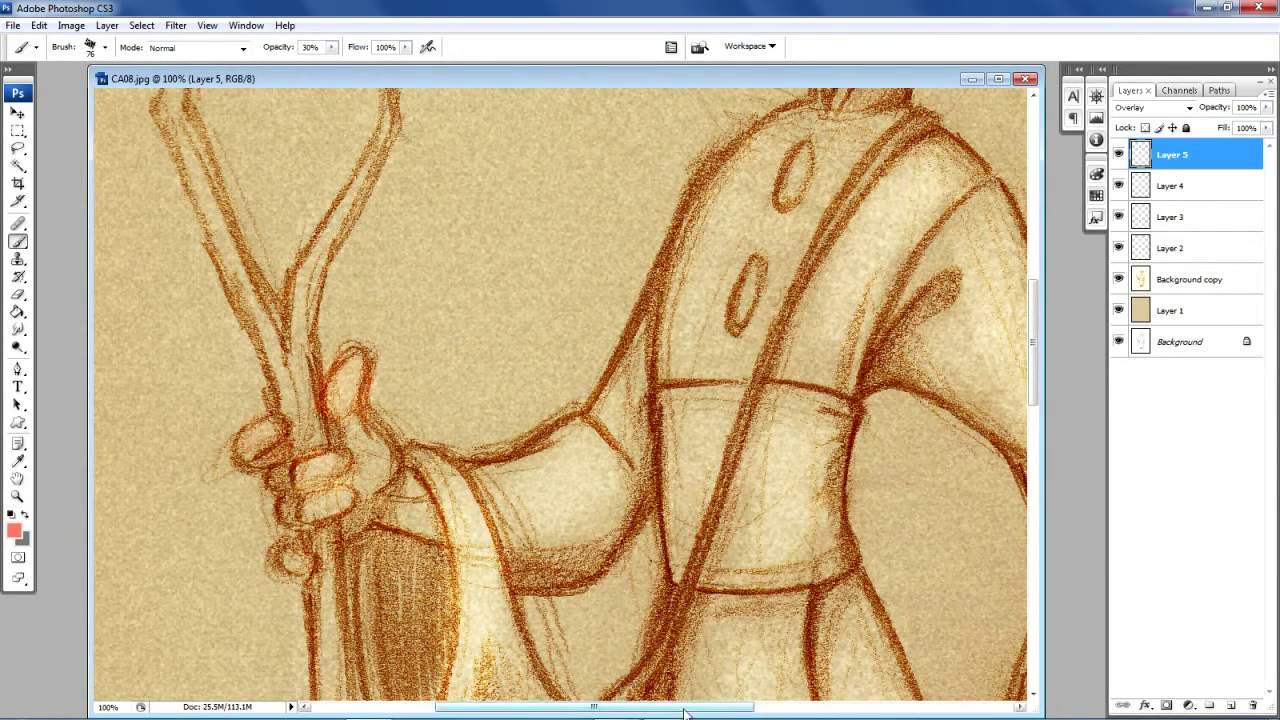
drag(685, 712, 780, 712)
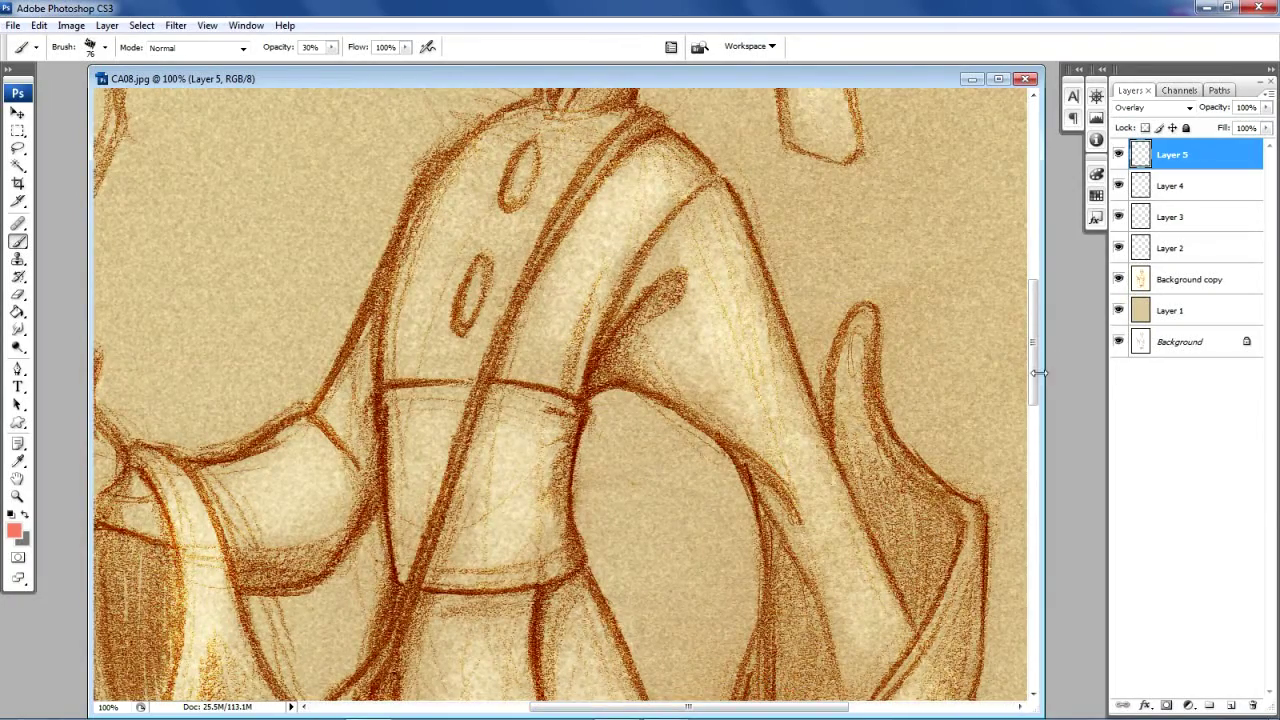
drag(1040, 373, 1043, 295)
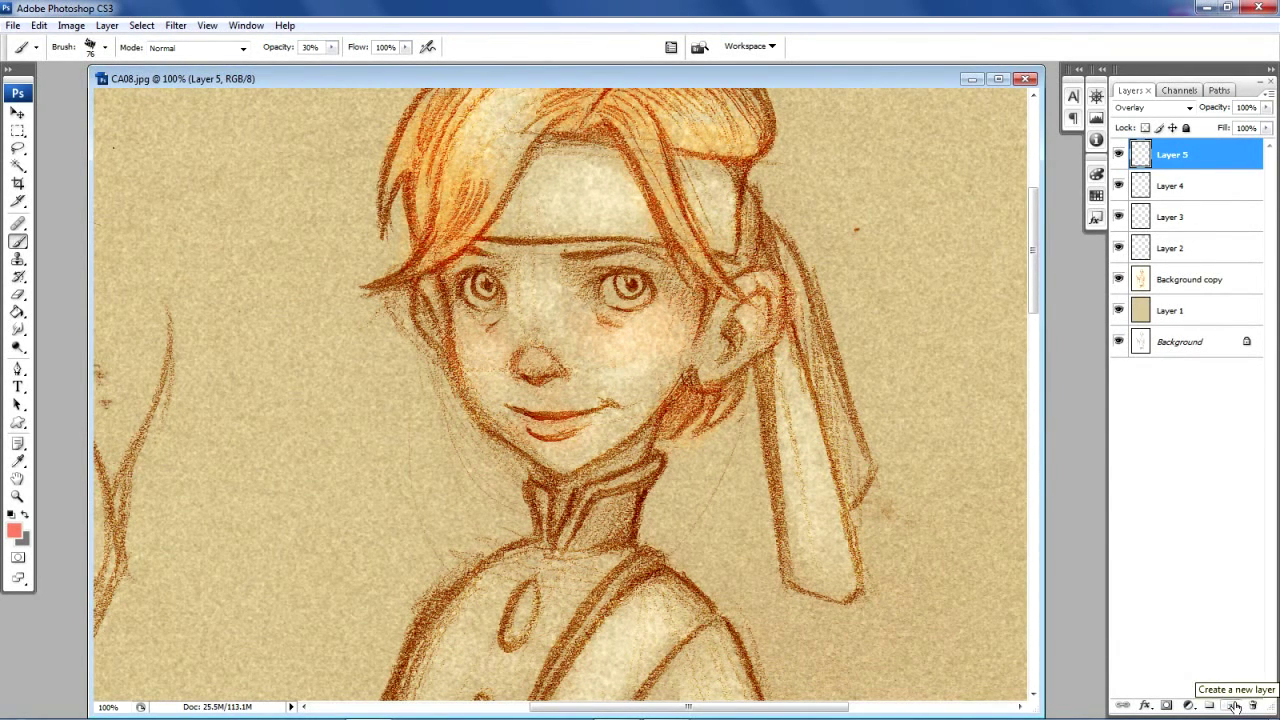
Zoom to 200% on the girl's face and add a new empty Layer 6 above Layer 5
click(17, 497)
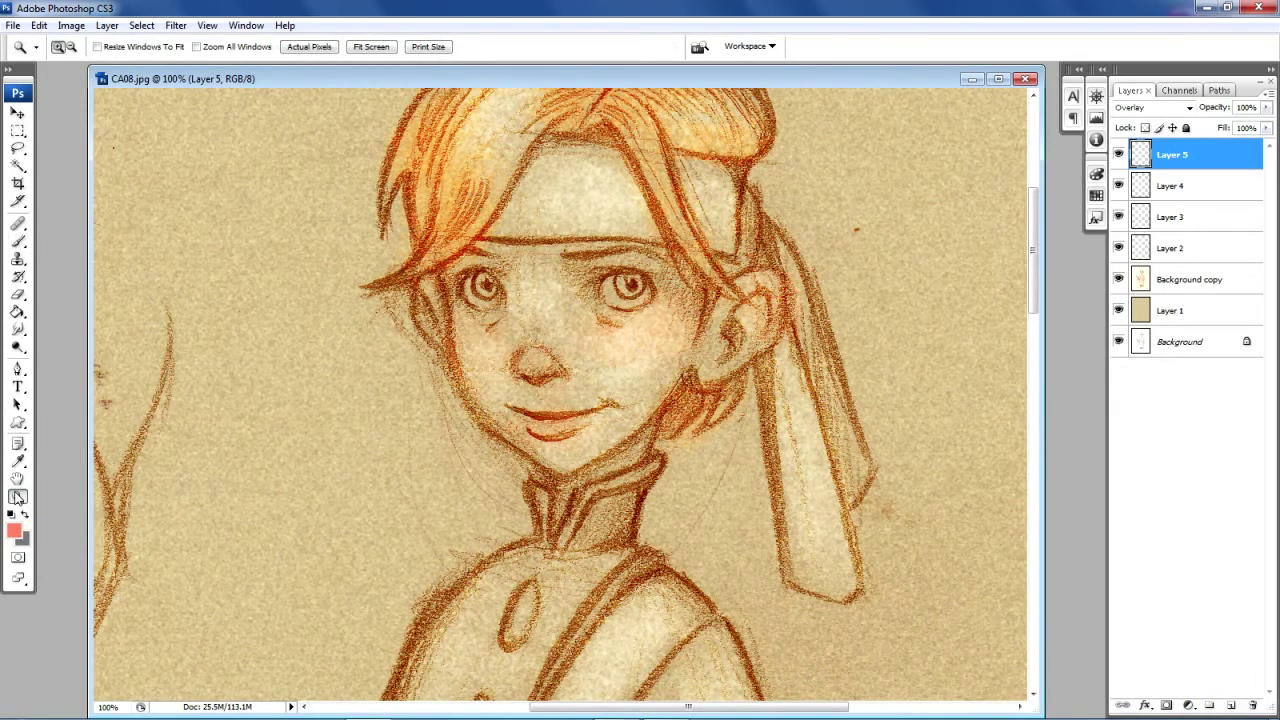
drag(257, 158, 785, 442)
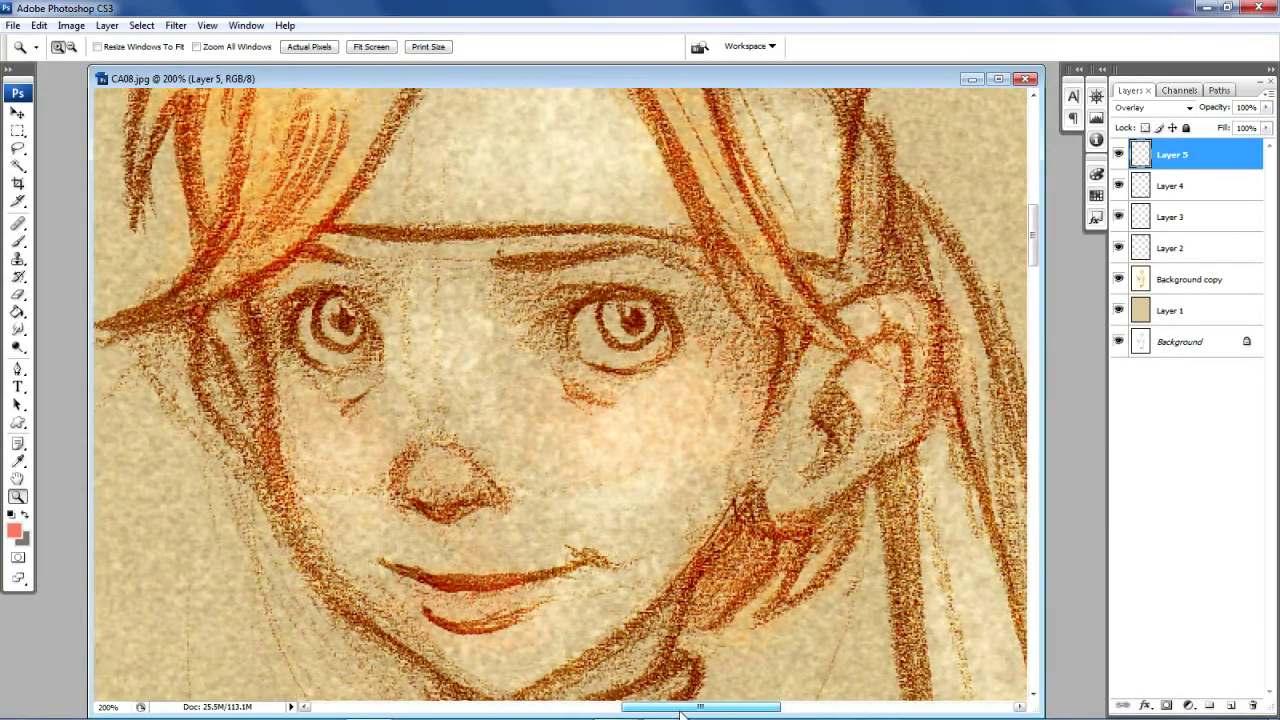
drag(653, 710, 680, 712)
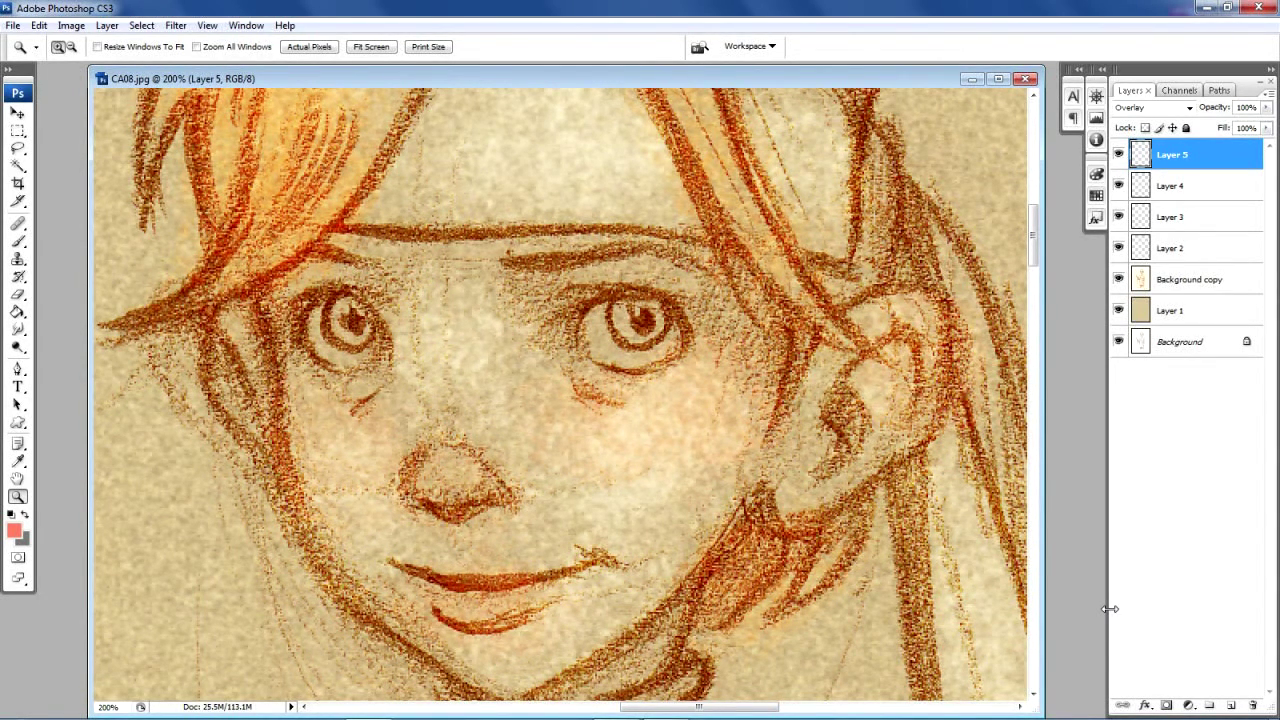
click(1232, 707)
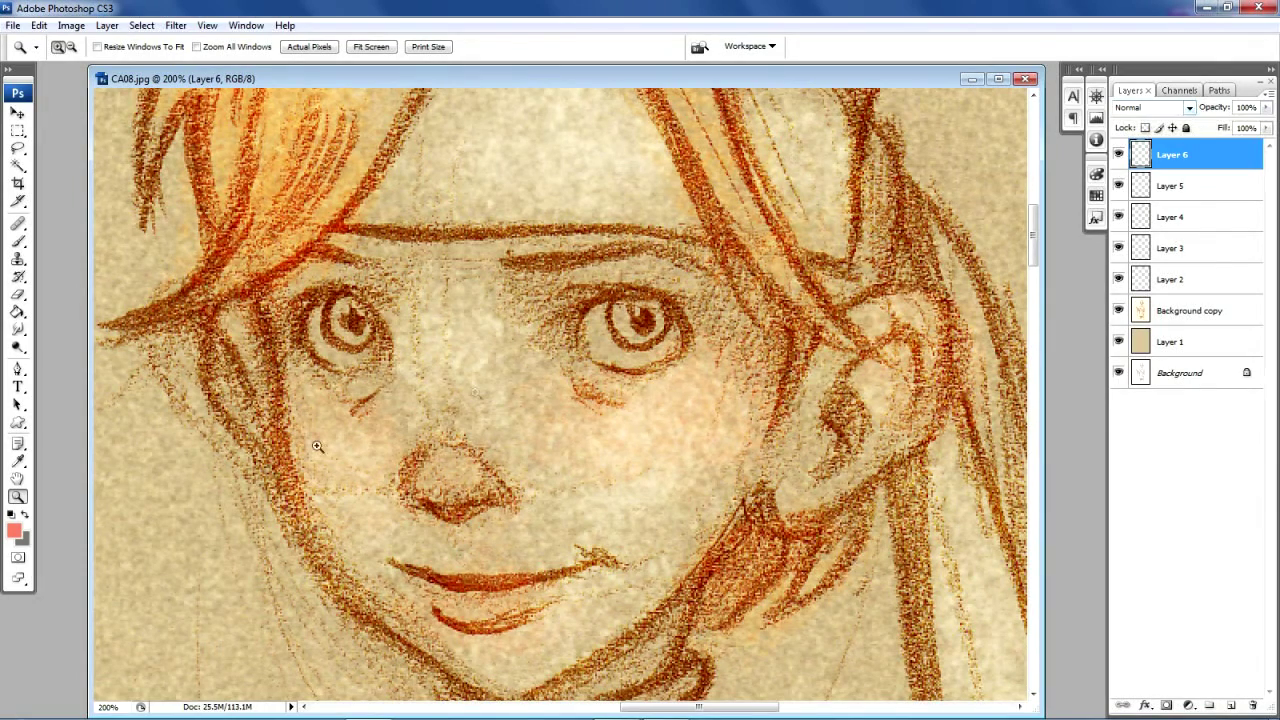
Choose a pale foreground colour and set Layer 6's blend mode to Overlay
click(14, 531)
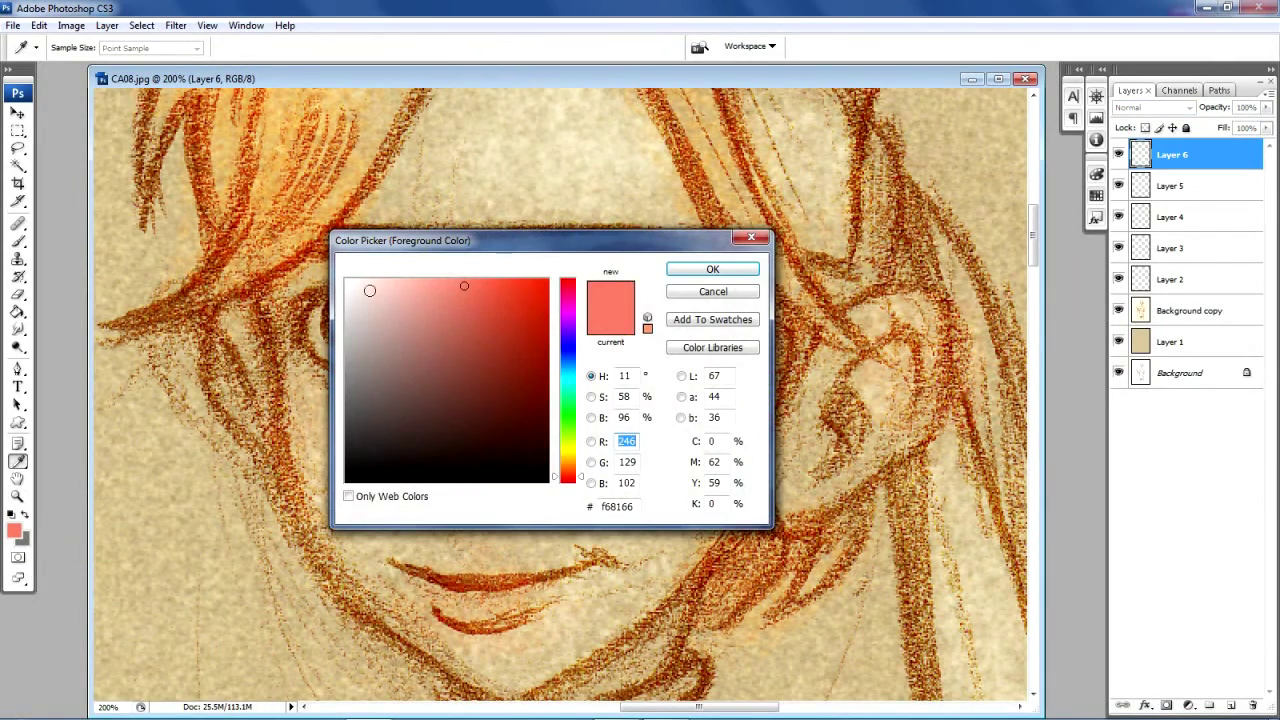
click(362, 284)
click(712, 269)
key(z)
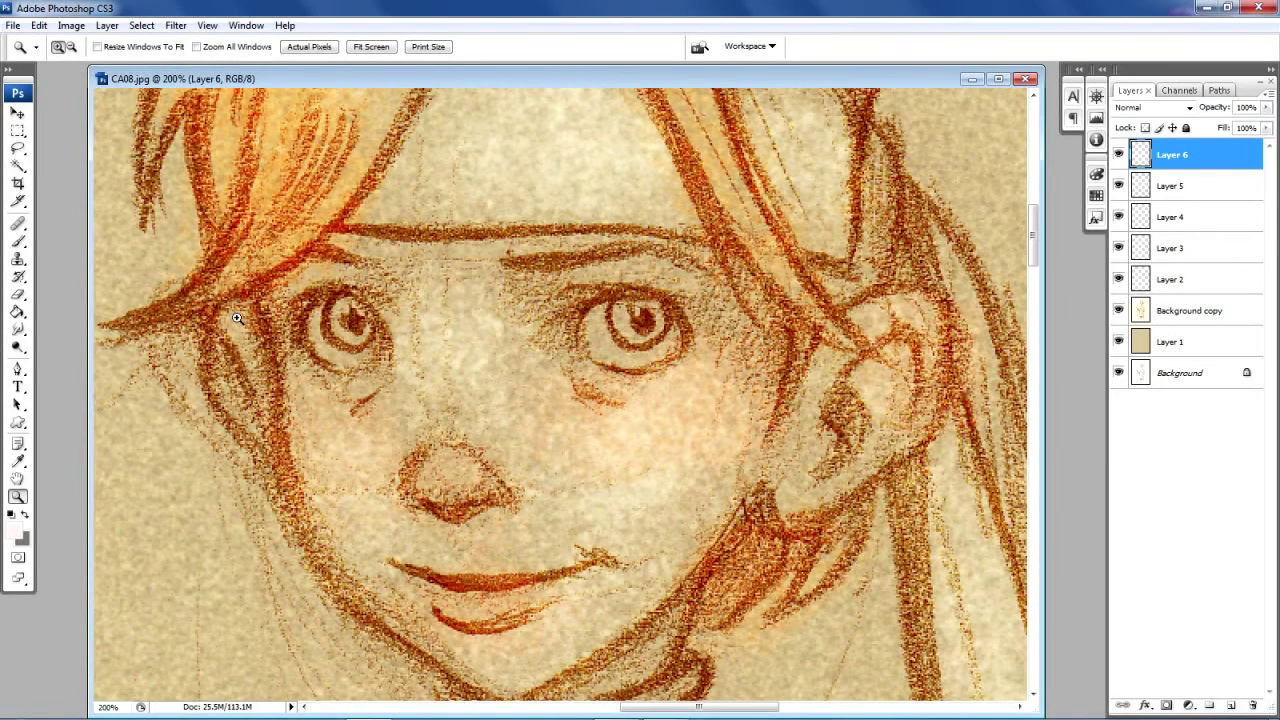
click(1152, 108)
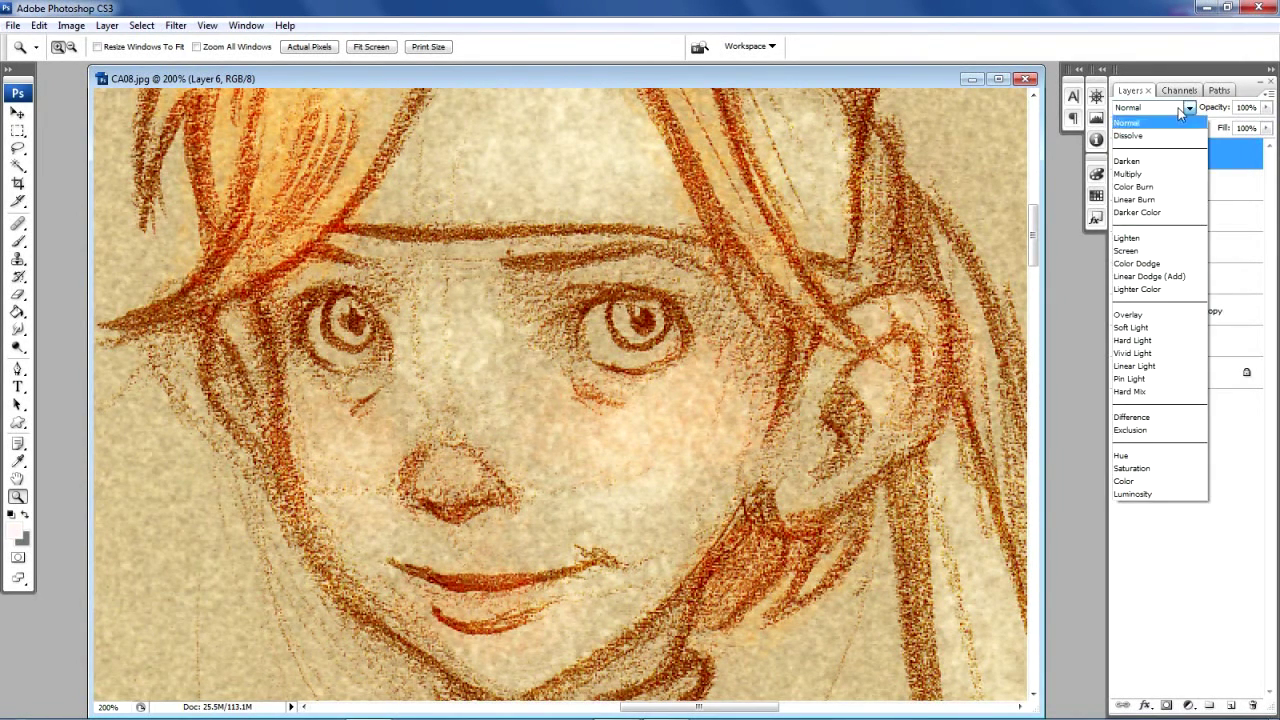
click(1128, 314)
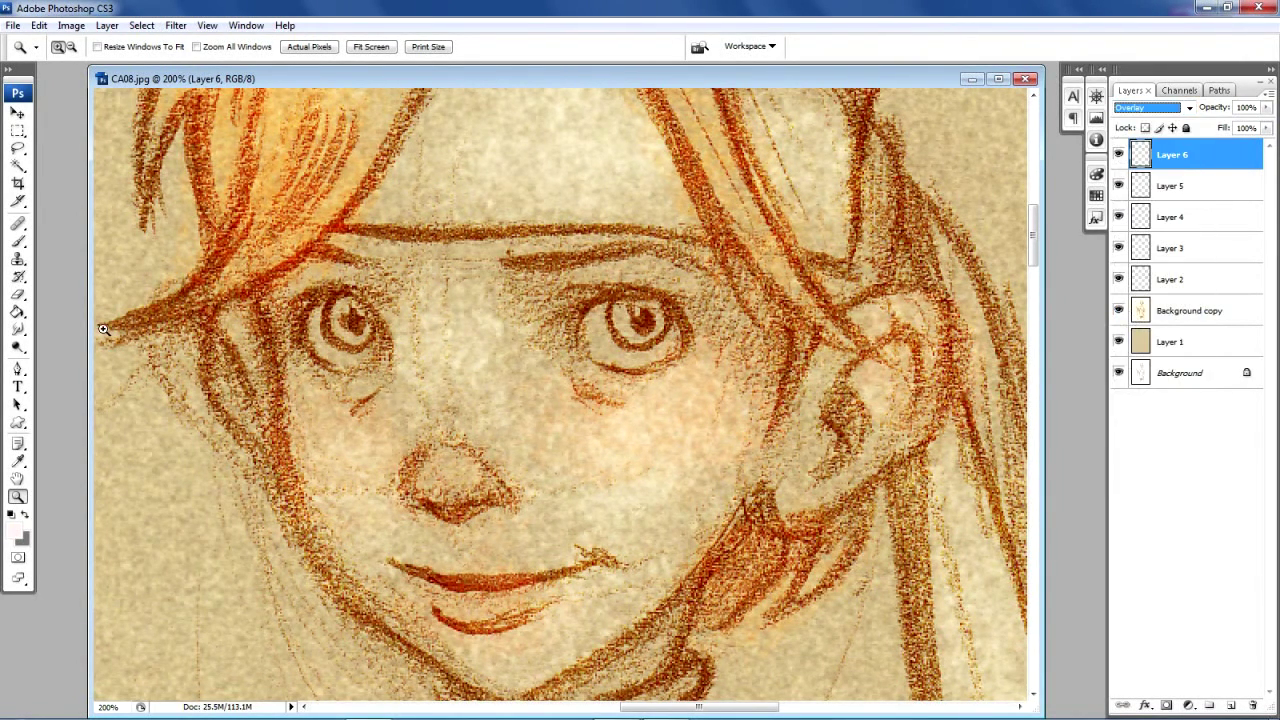
Select the Brush and shrink its Master Diameter to 17 px
click(18, 293)
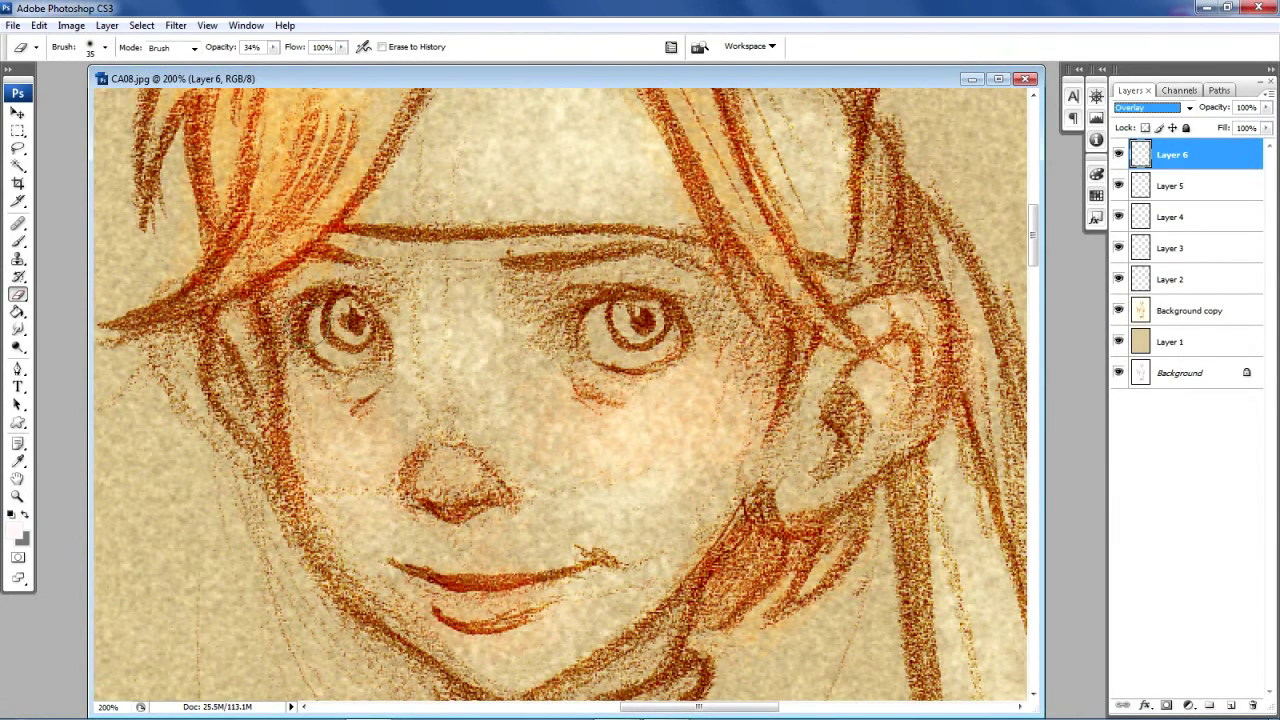
click(18, 241)
click(104, 47)
click(49, 92)
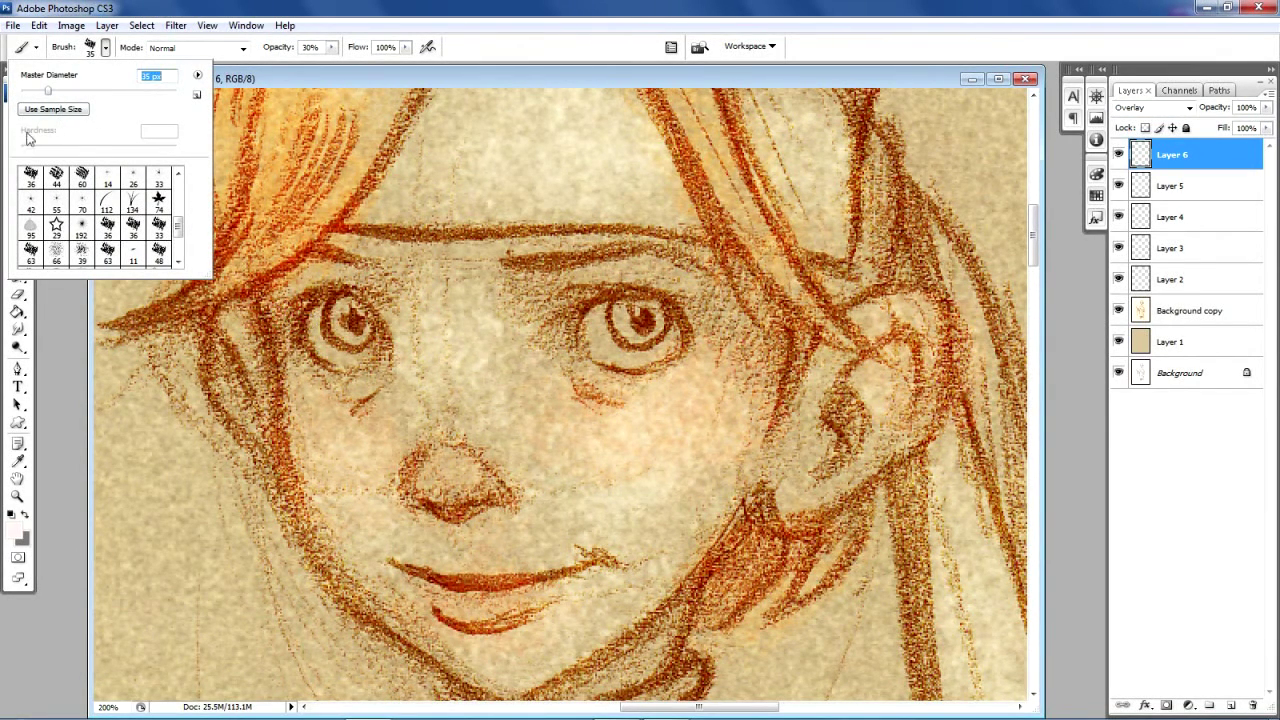
click(35, 92)
key(Return)
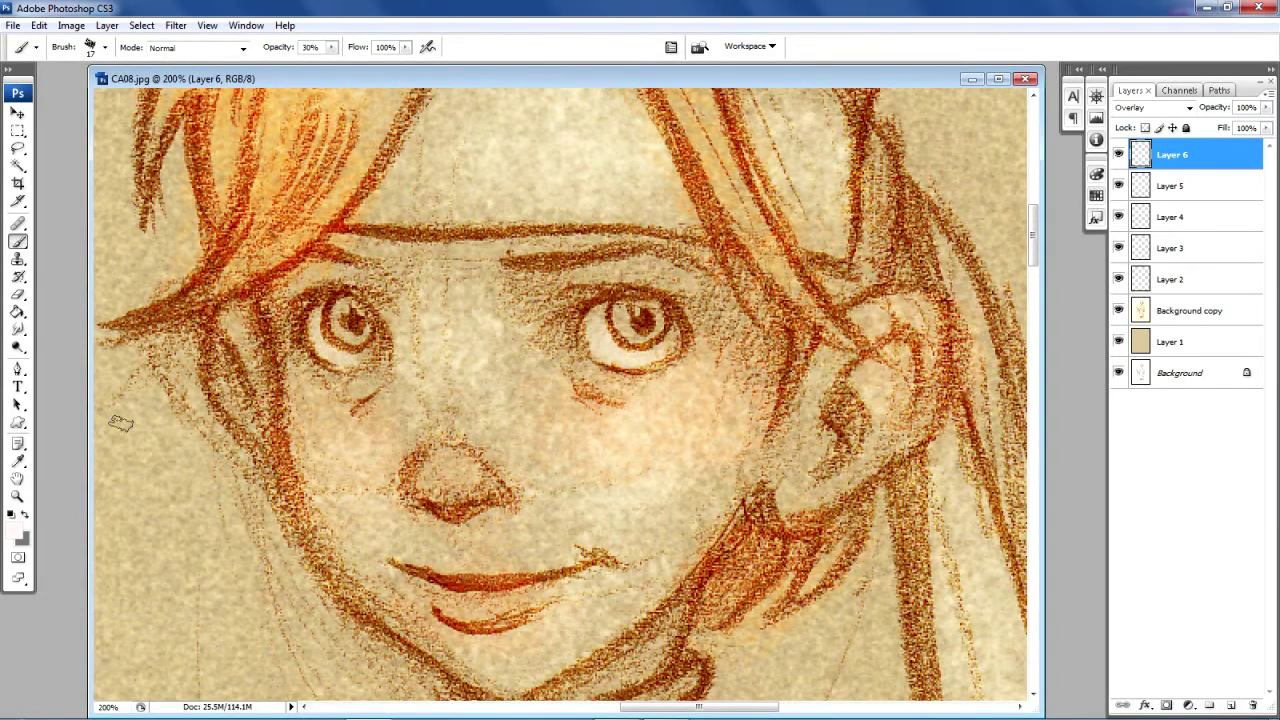
Set the foreground colour to a saturated green, #31d225
click(15, 531)
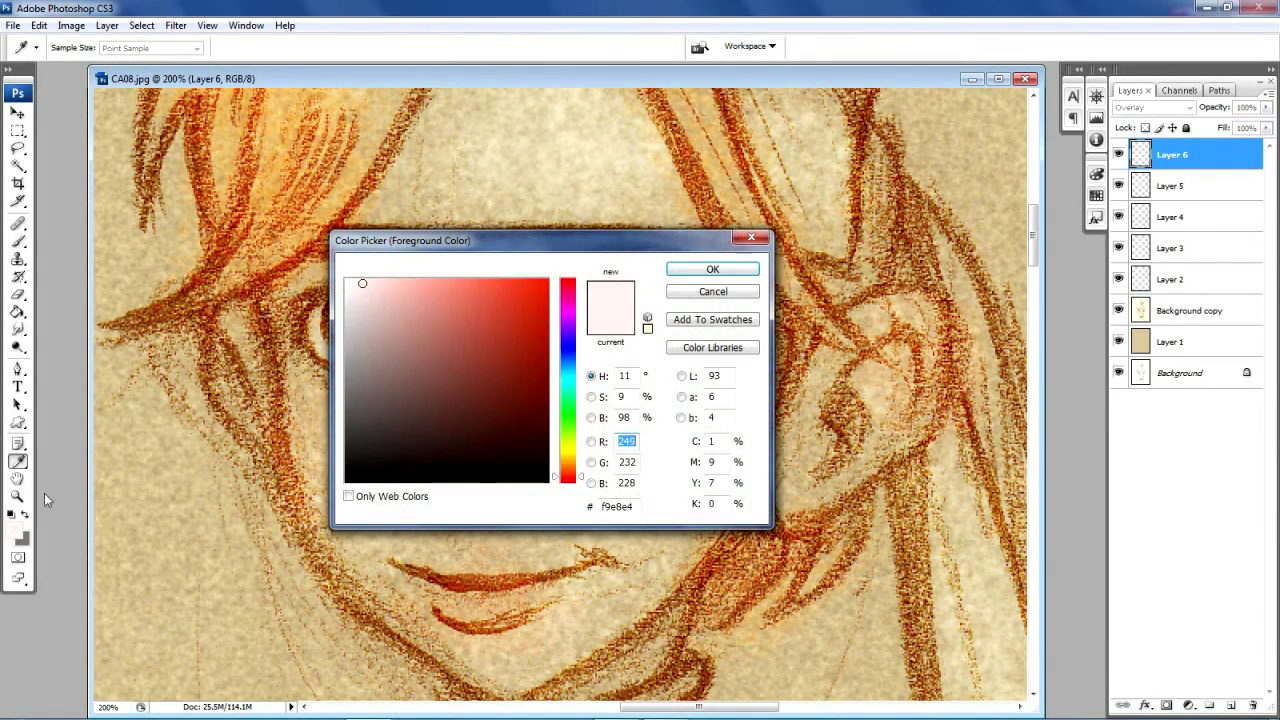
click(570, 418)
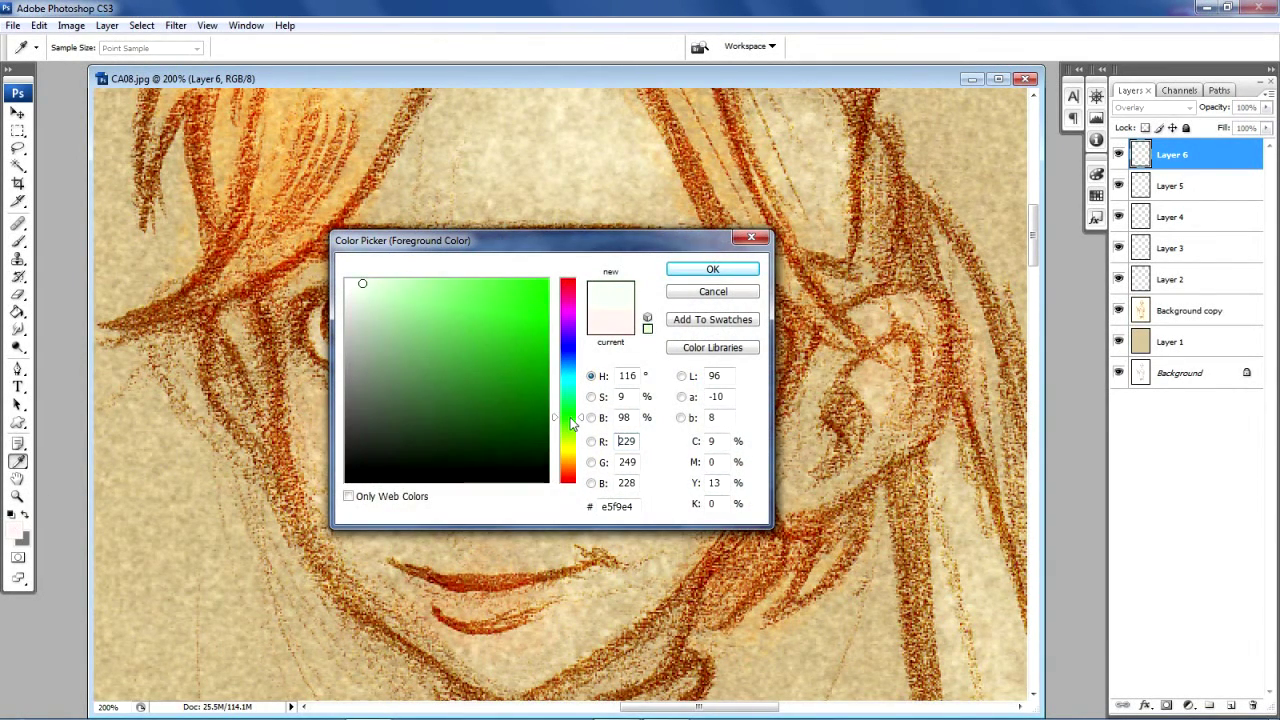
click(512, 314)
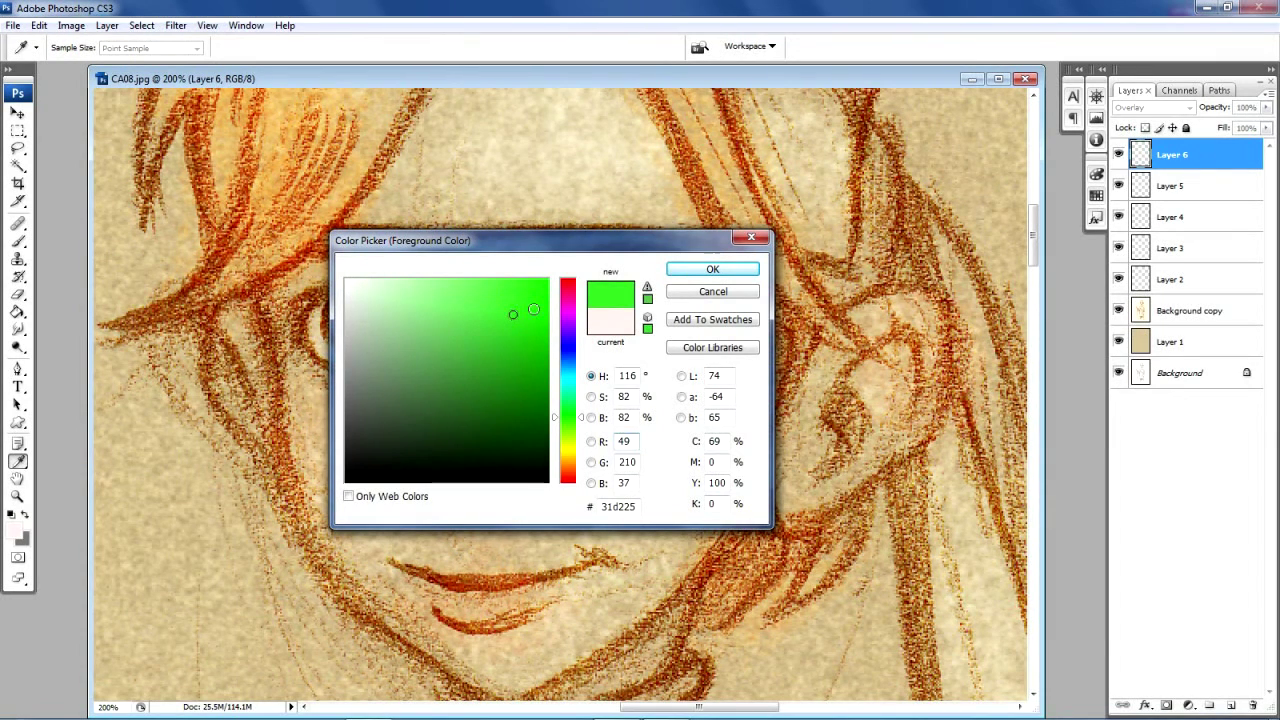
click(702, 268)
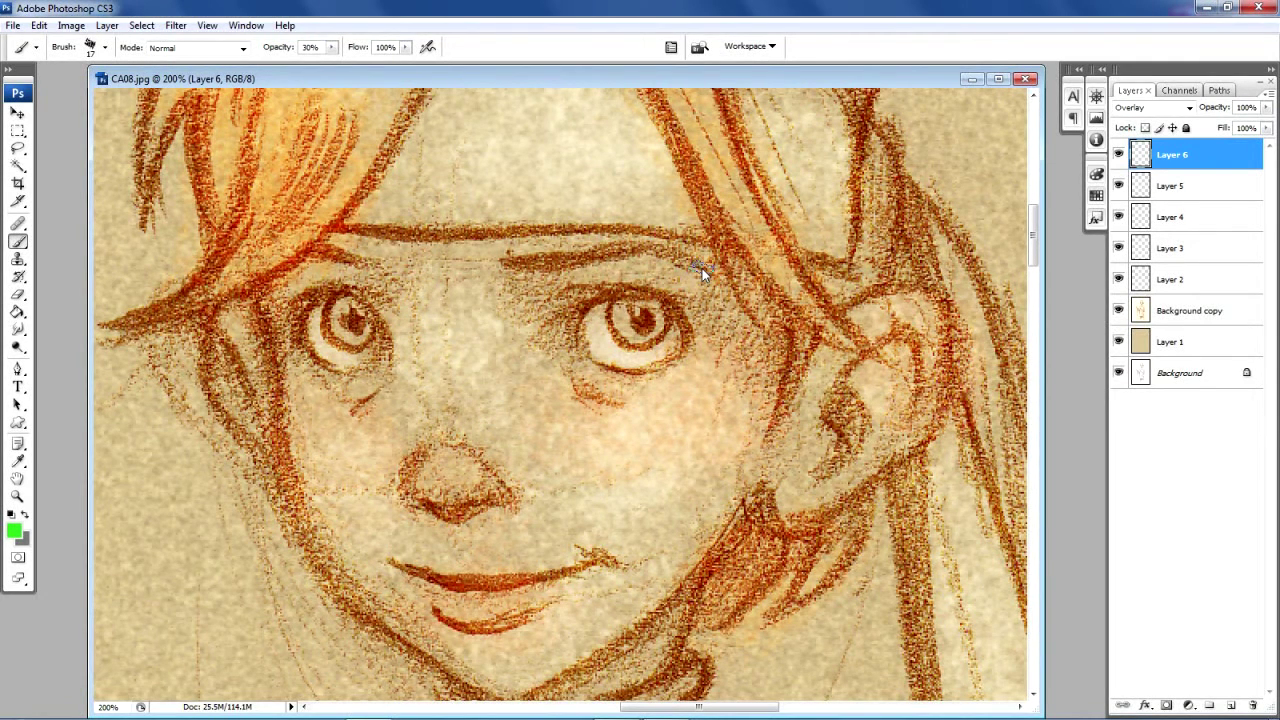
Paint green over the left and right irises on Overlay Layer 6, then fit the drawing to screen
drag(334, 316, 370, 336)
mouse_move(618, 317)
mouse_down()
mouse_move(660, 326)
mouse_move(645, 335)
mouse_move(598, 320)
mouse_up()
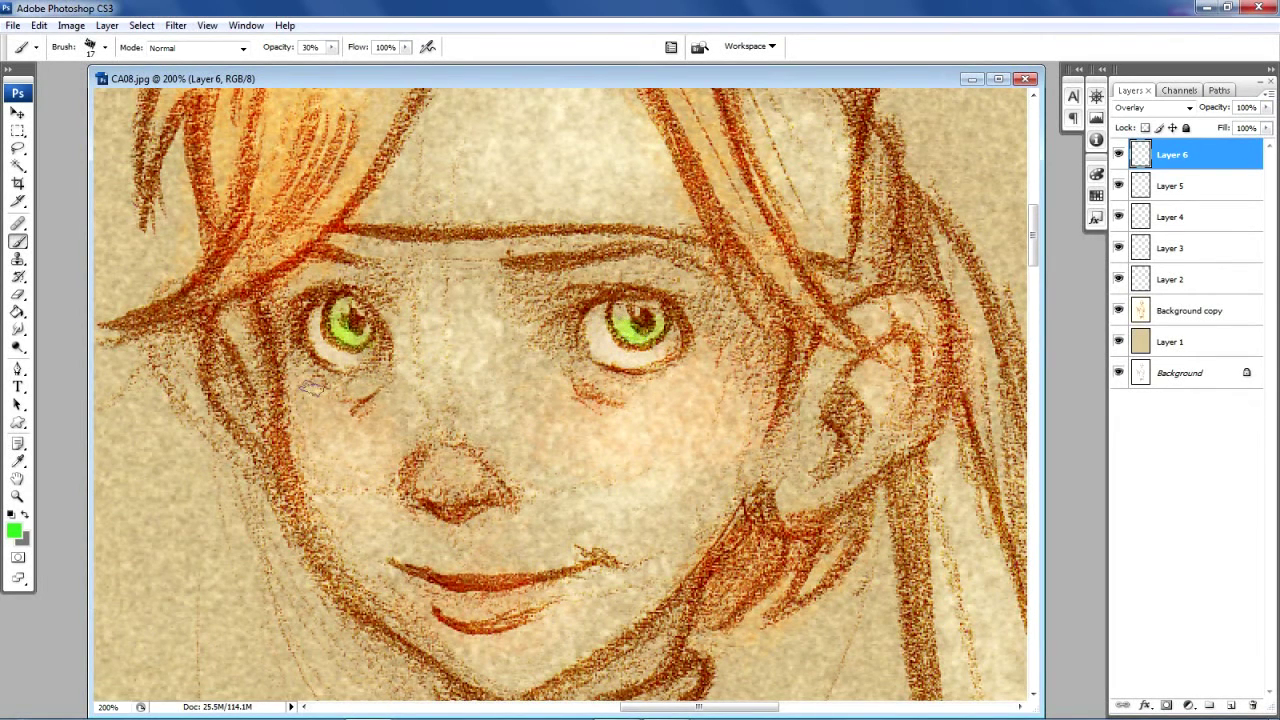
click(18, 496)
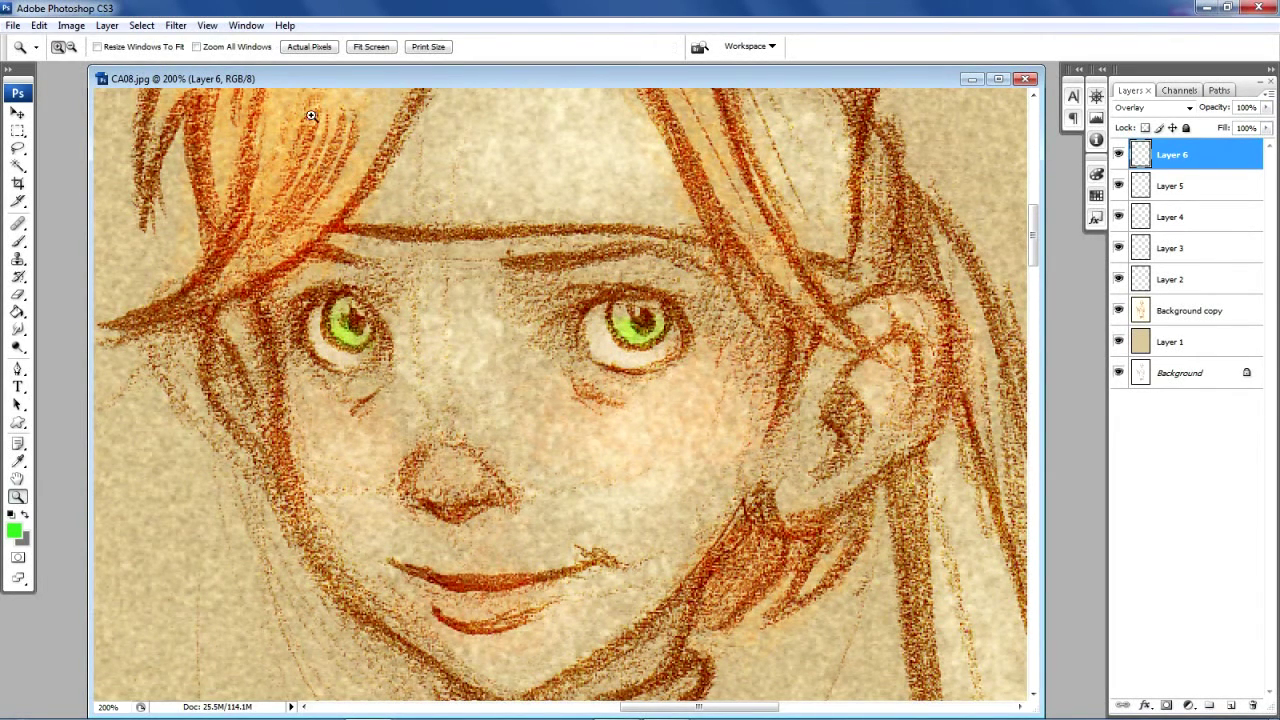
click(372, 47)
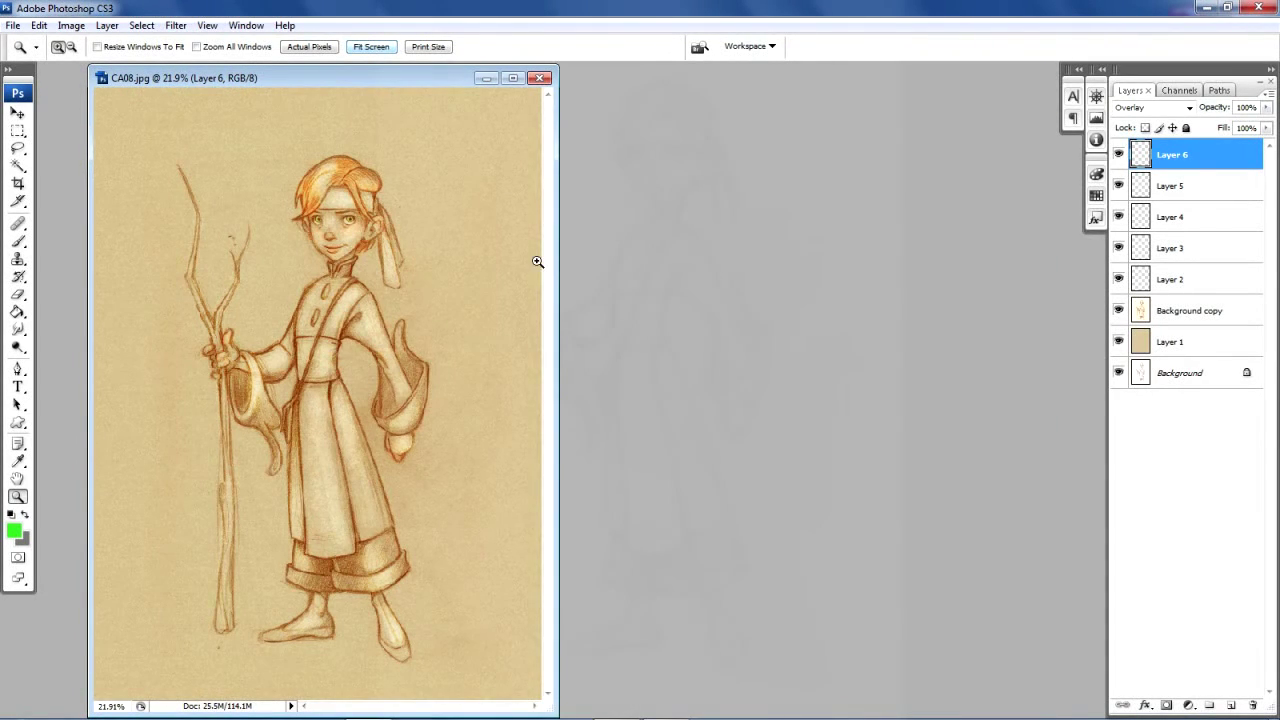
Widen the document window so the whole green-eyed character sketch shows at once
mouse_move(557, 263)
mouse_down()
mouse_move(772, 315)
mouse_move(881, 359)
mouse_up()
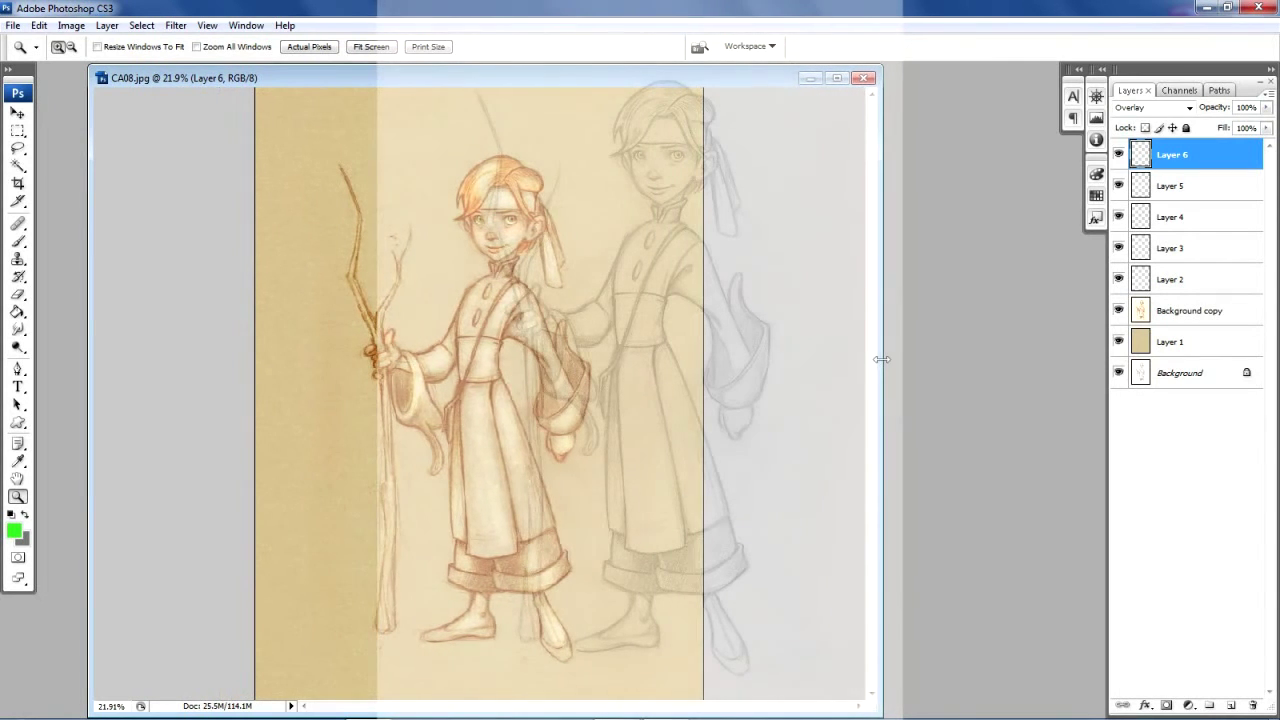